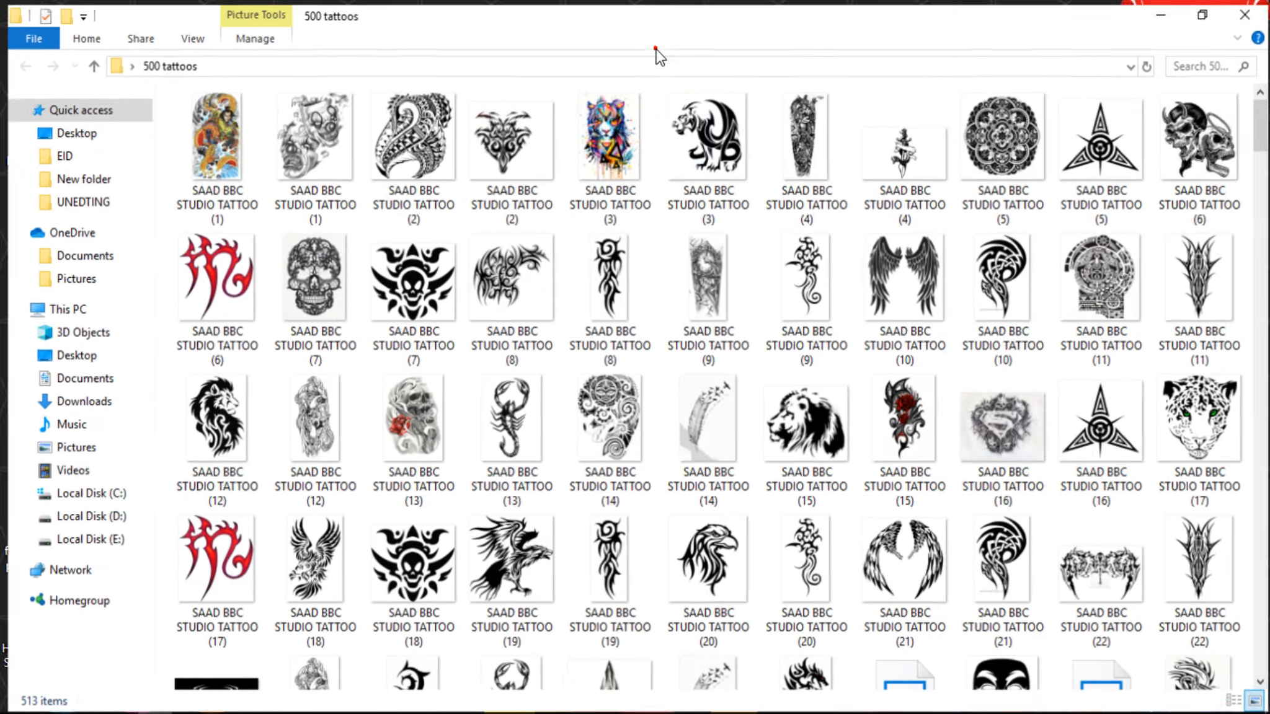
scroll(794, 286, "down", 5)
scroll(795, 288, "down", 6)
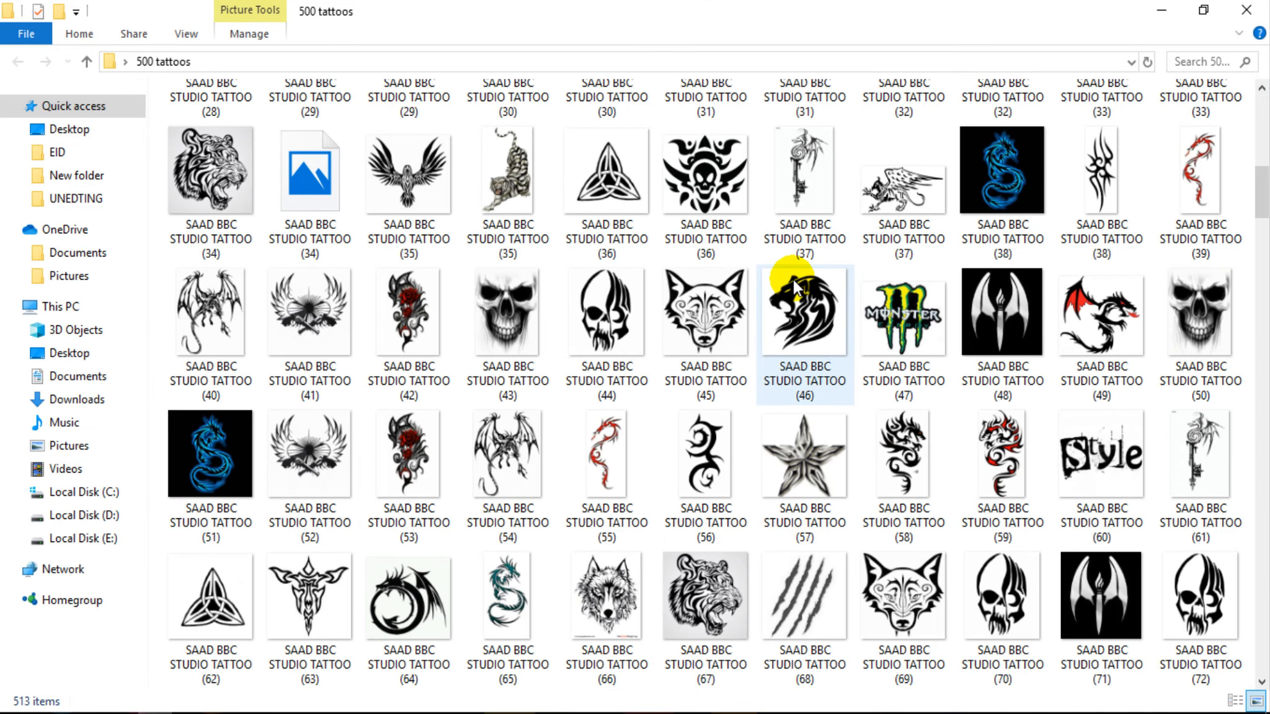
scroll(797, 287, "down", 12)
scroll(797, 286, "down", 10)
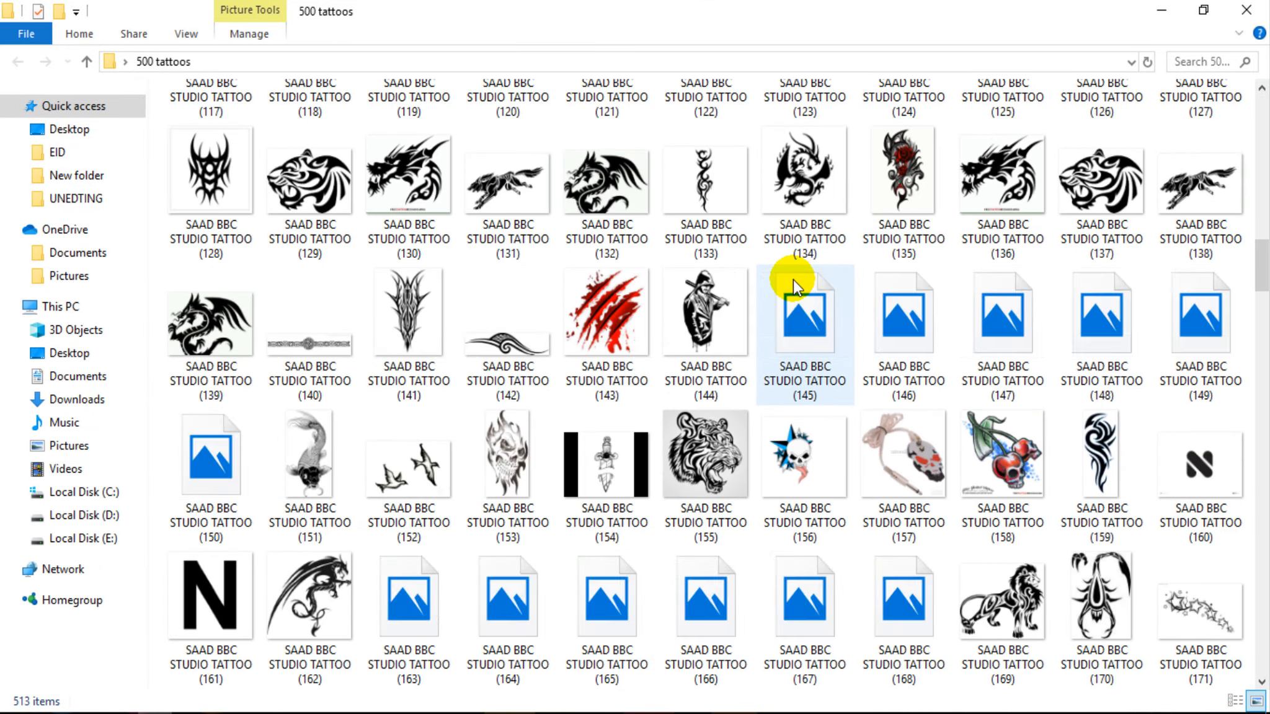
scroll(797, 287, "down", 3)
scroll(797, 287, "down", 6)
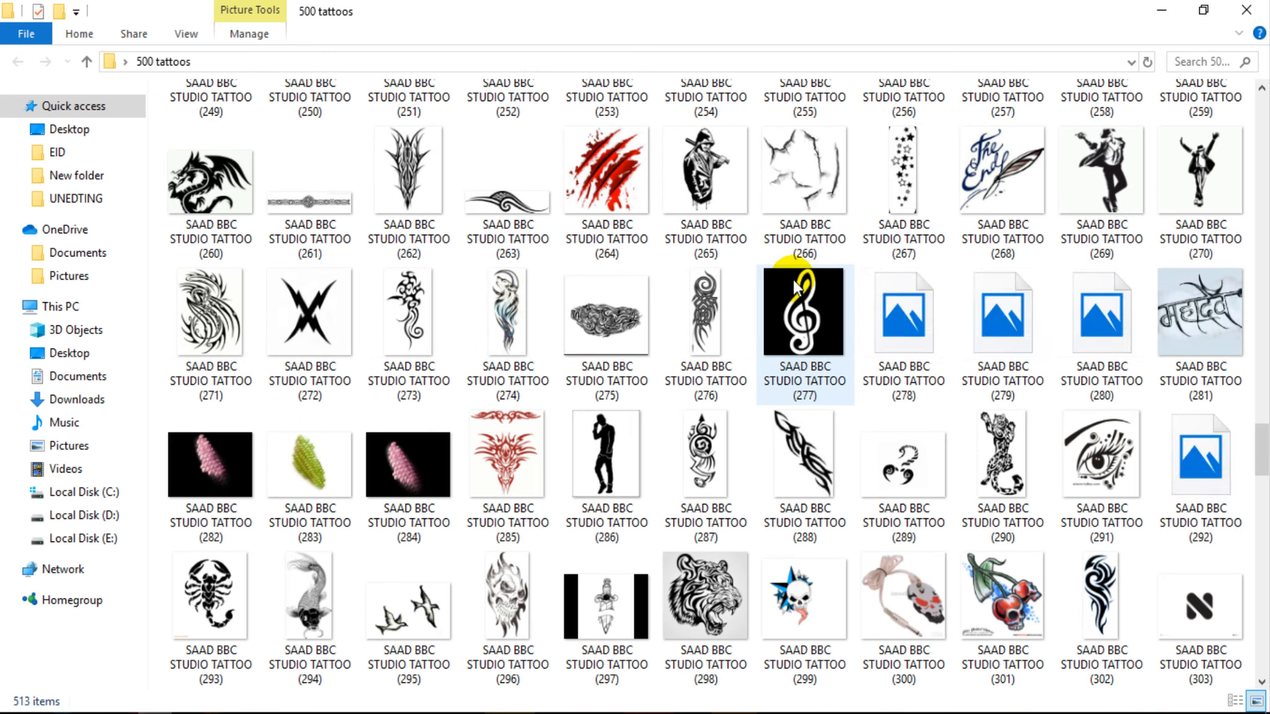
scroll(797, 286, "down", 3)
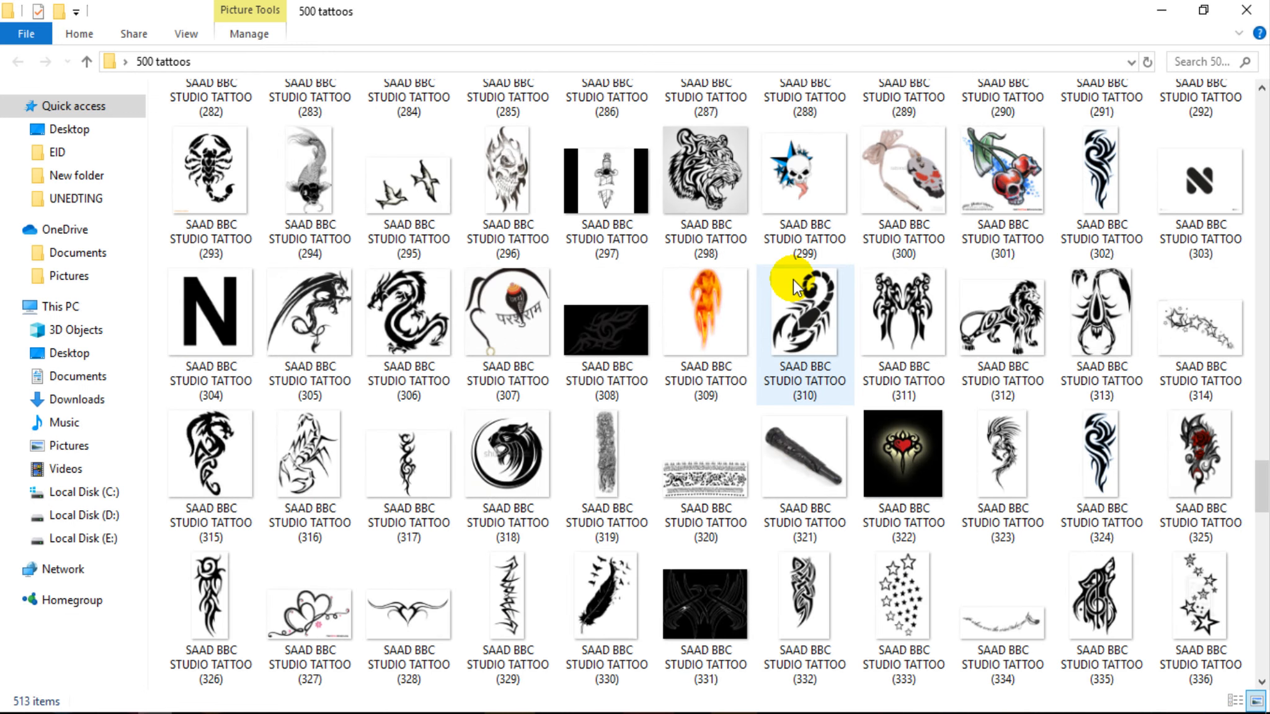
scroll(795, 287, "down", 6)
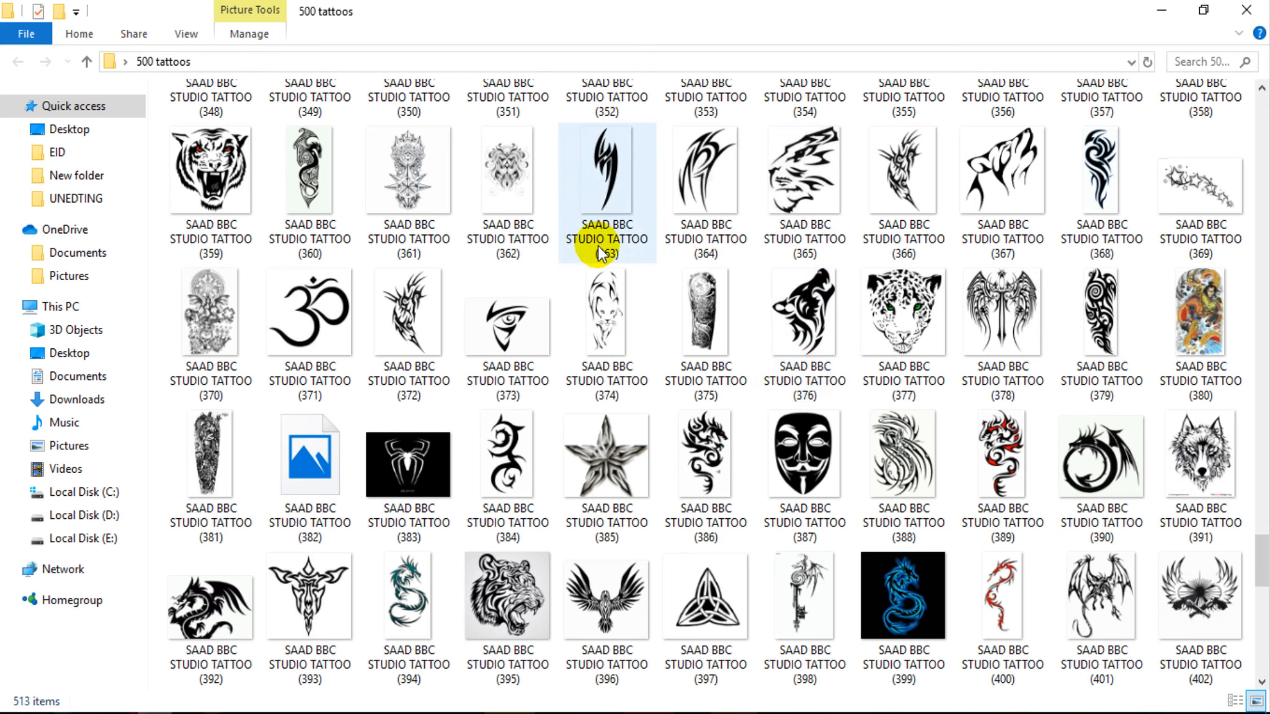
scroll(726, 325, "down", 6)
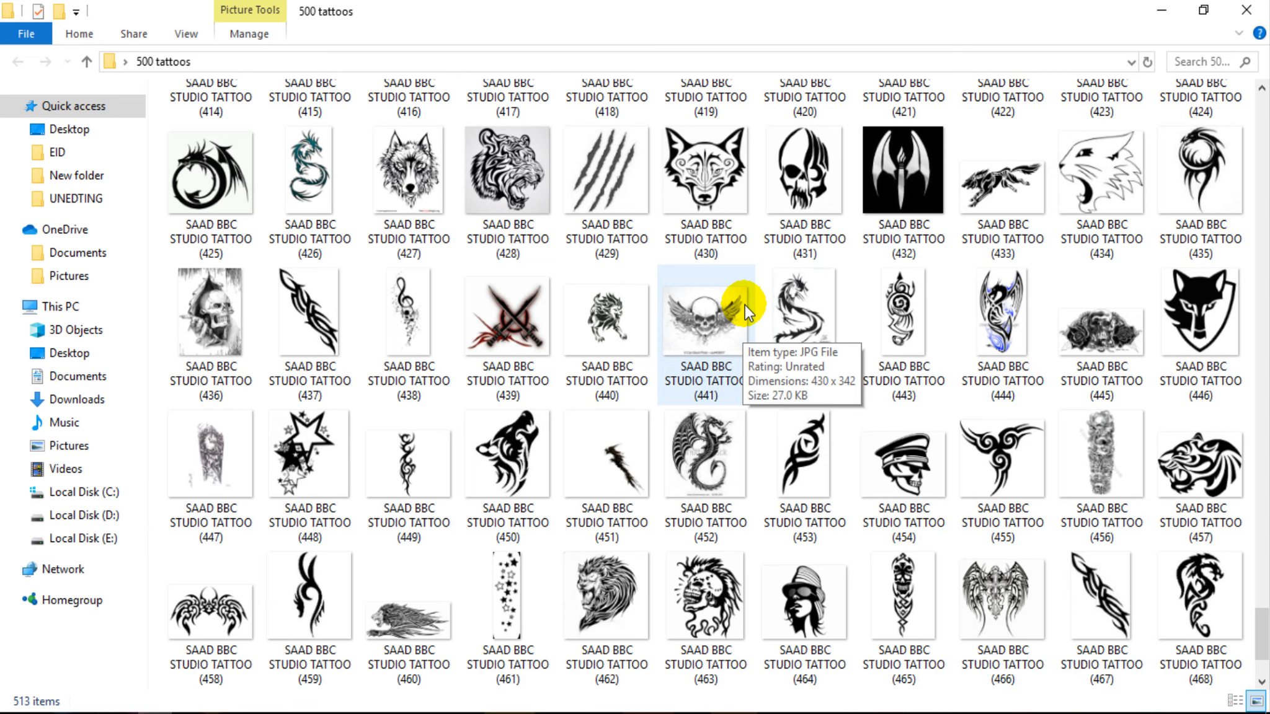
scroll(745, 305, "down", 1)
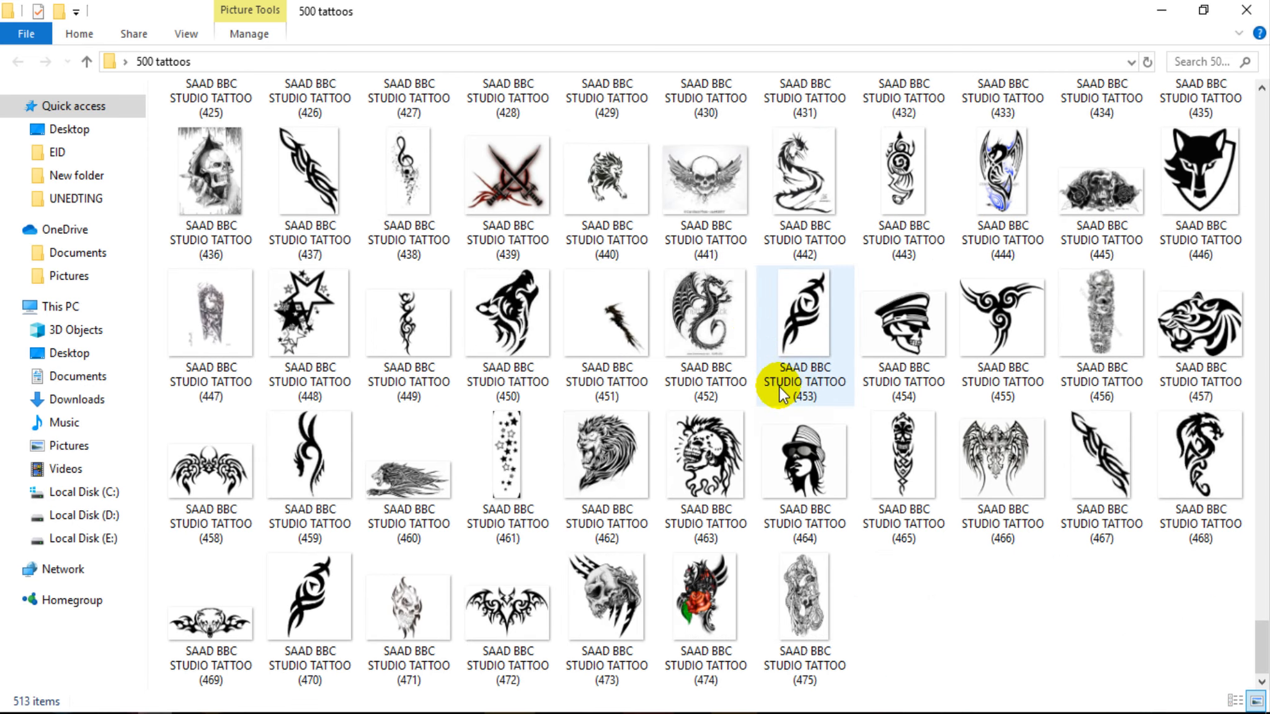
scroll(779, 389, "up", 20)
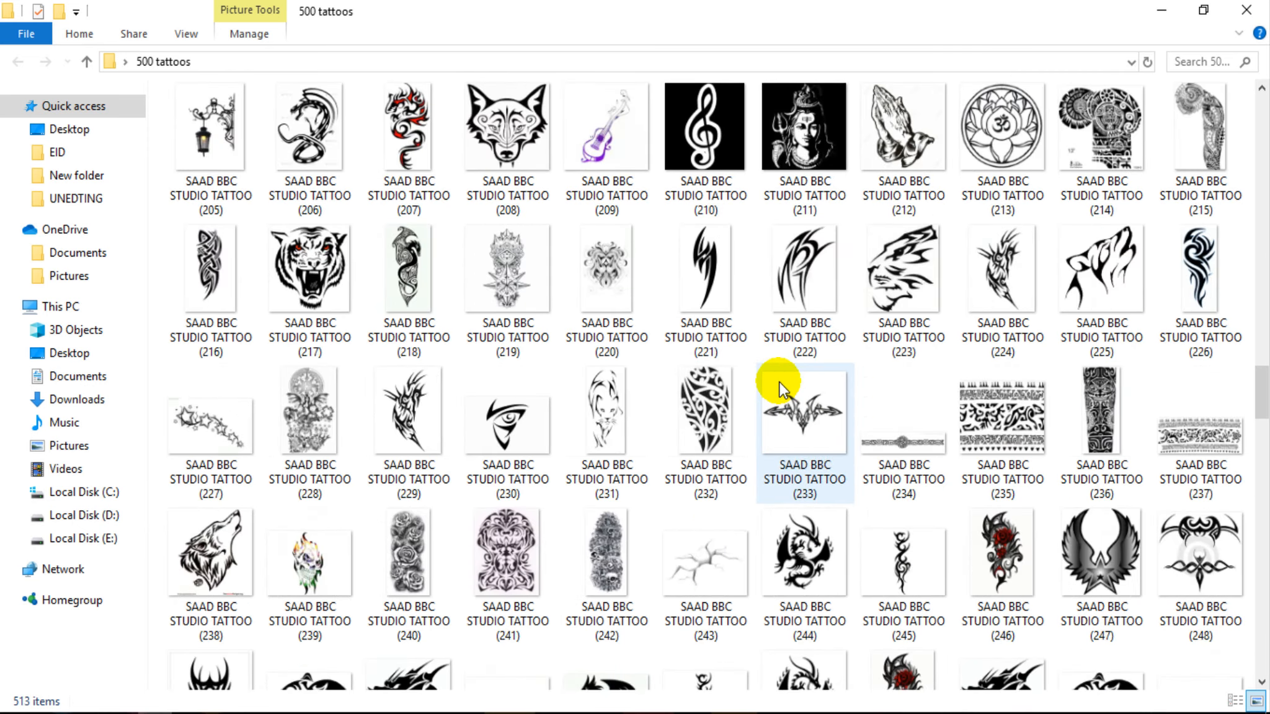
scroll(779, 390, "up", 3)
scroll(780, 390, "up", 6)
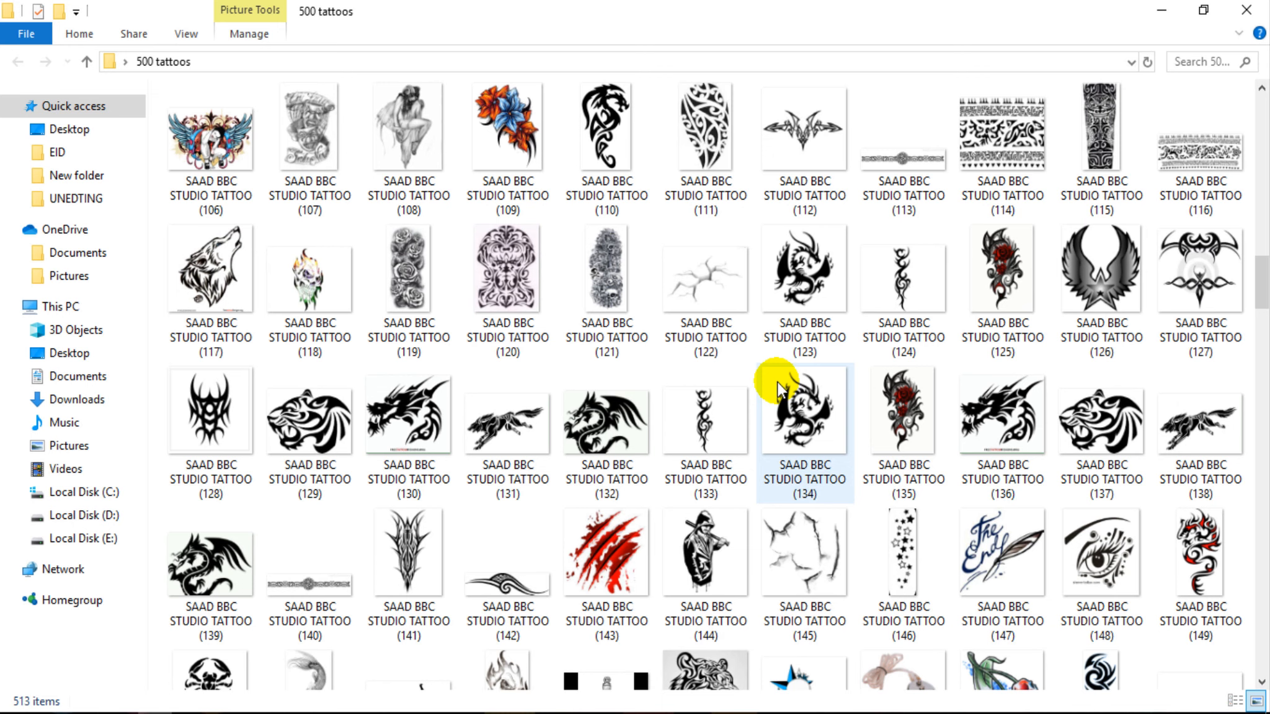
scroll(778, 390, "up", 5)
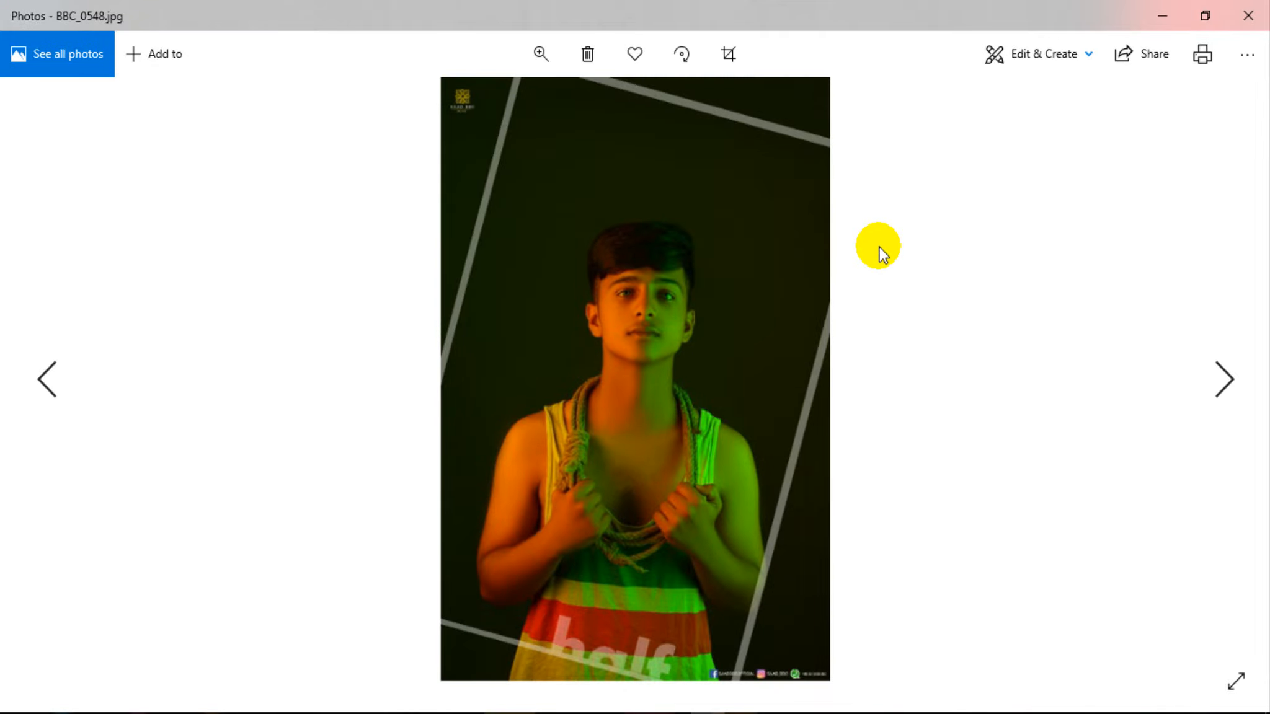
Advance the Photos viewer to BBC_0575.jpg, the man in the polka-dot shirt.
key("Right")
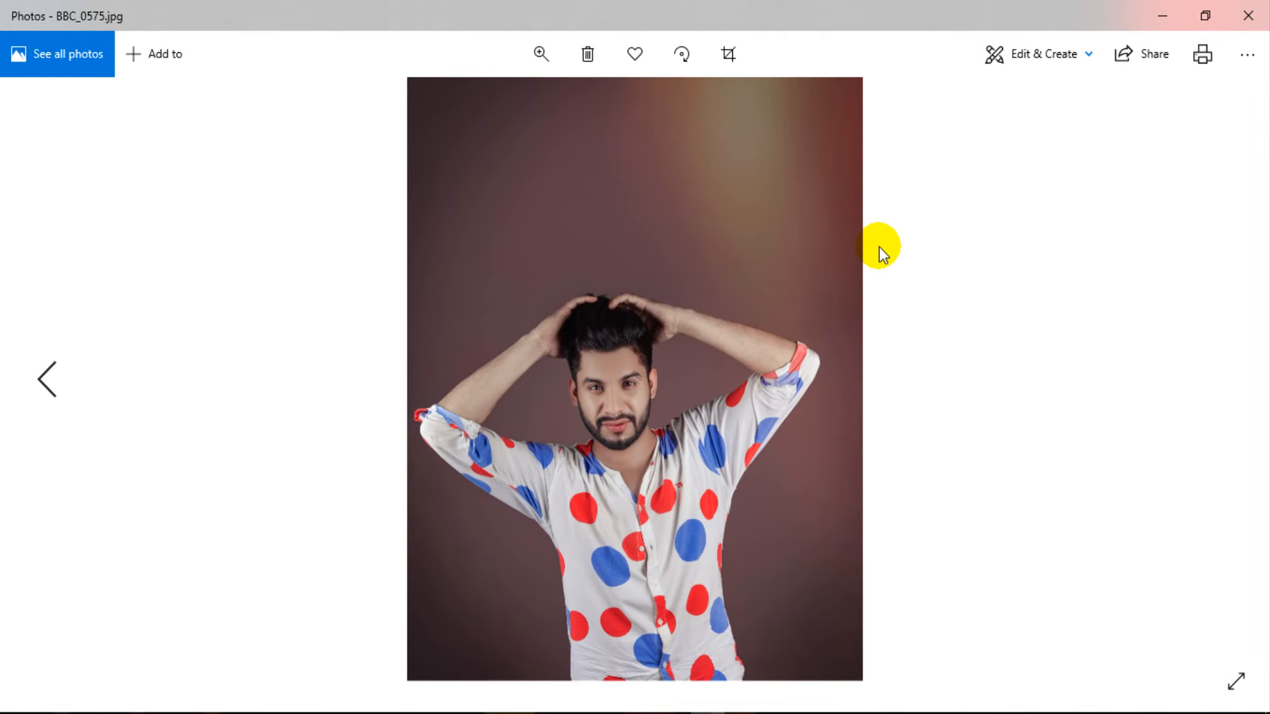
Scroll back through the portraits to saad.jpg, then close the Photos viewer.
scroll(879, 265, "up", 2)
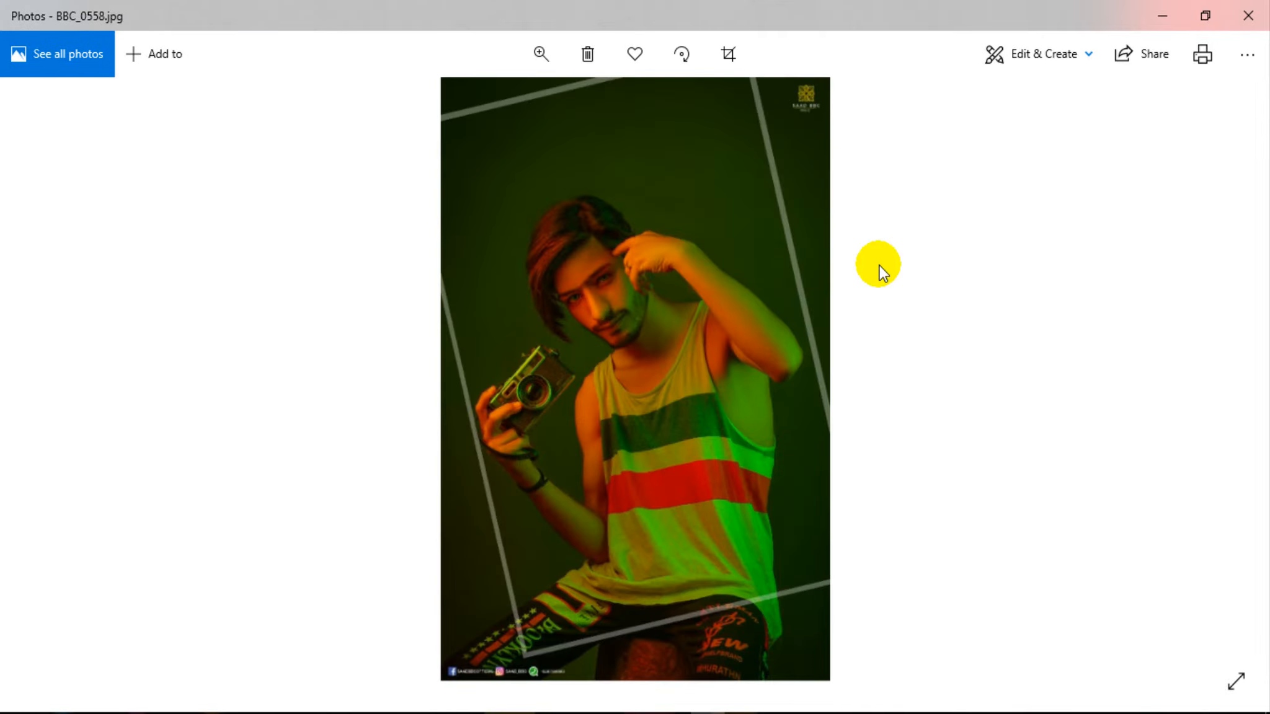
scroll(880, 265, "up", 1)
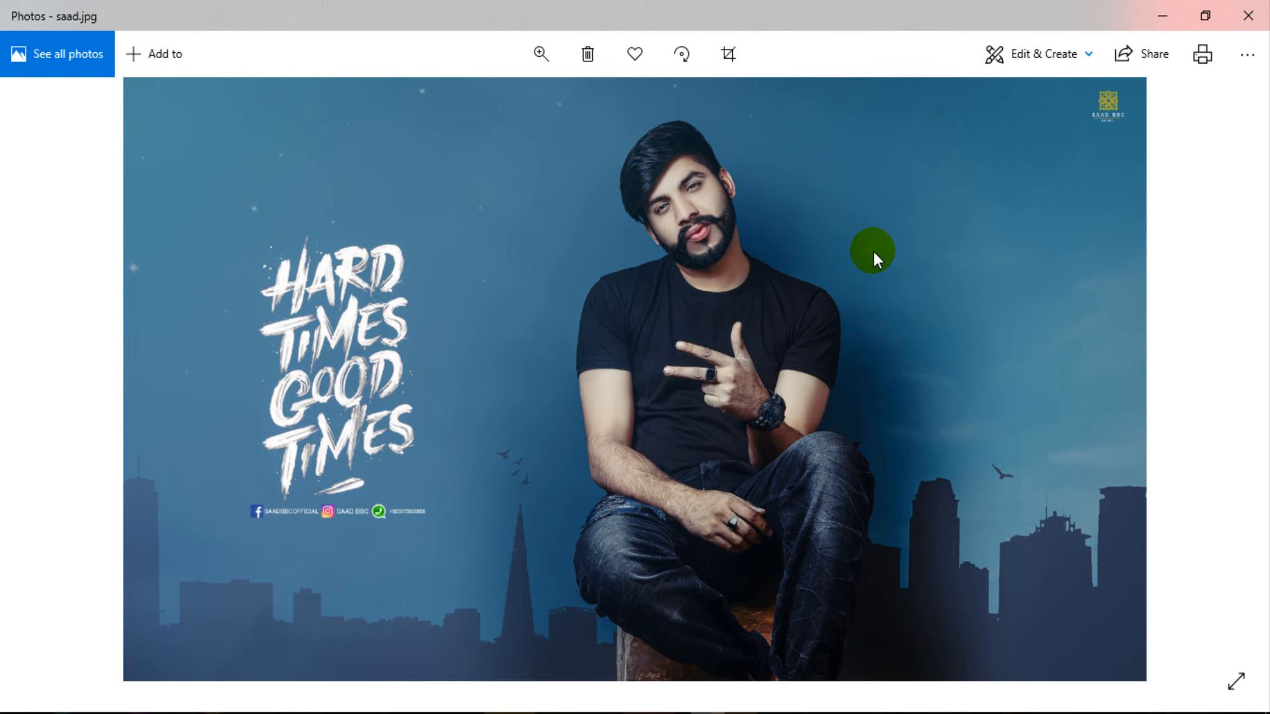
left_click(1248, 16)
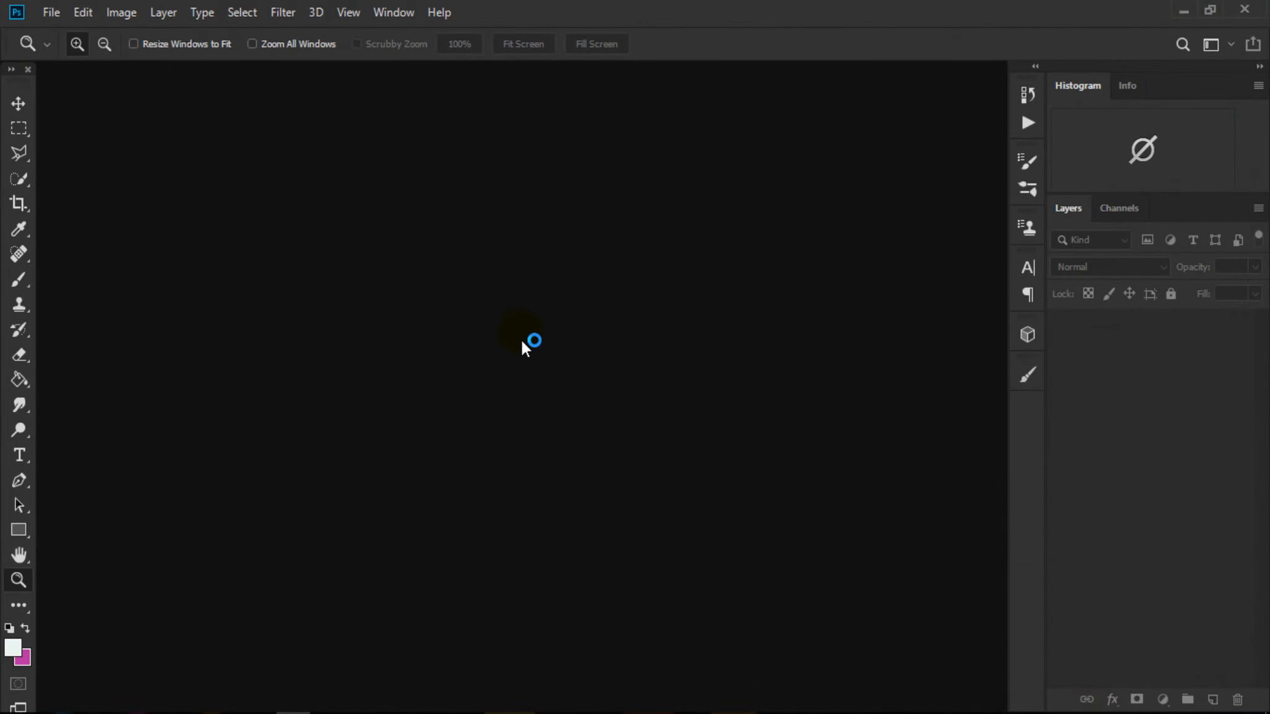
Open saad.jpg and zoom in on the man's hand and arm, fitting back to screen each time.
double_click(511, 337)
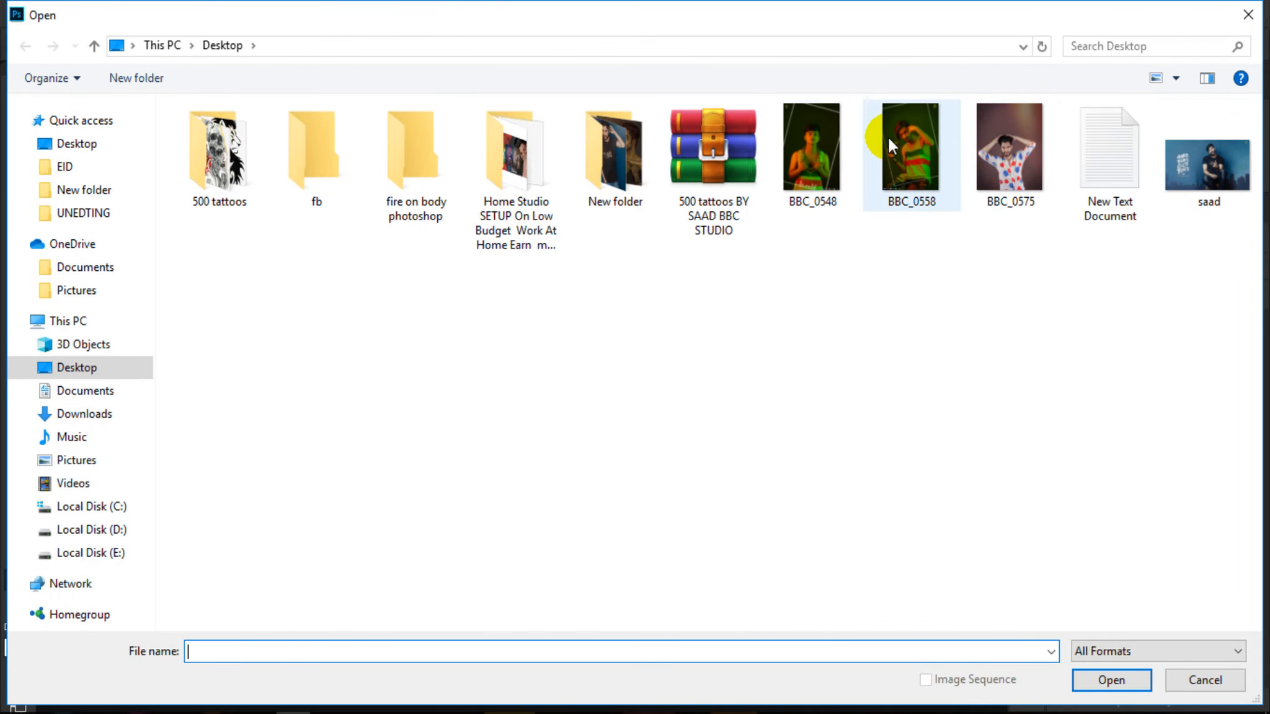
double_click(1202, 151)
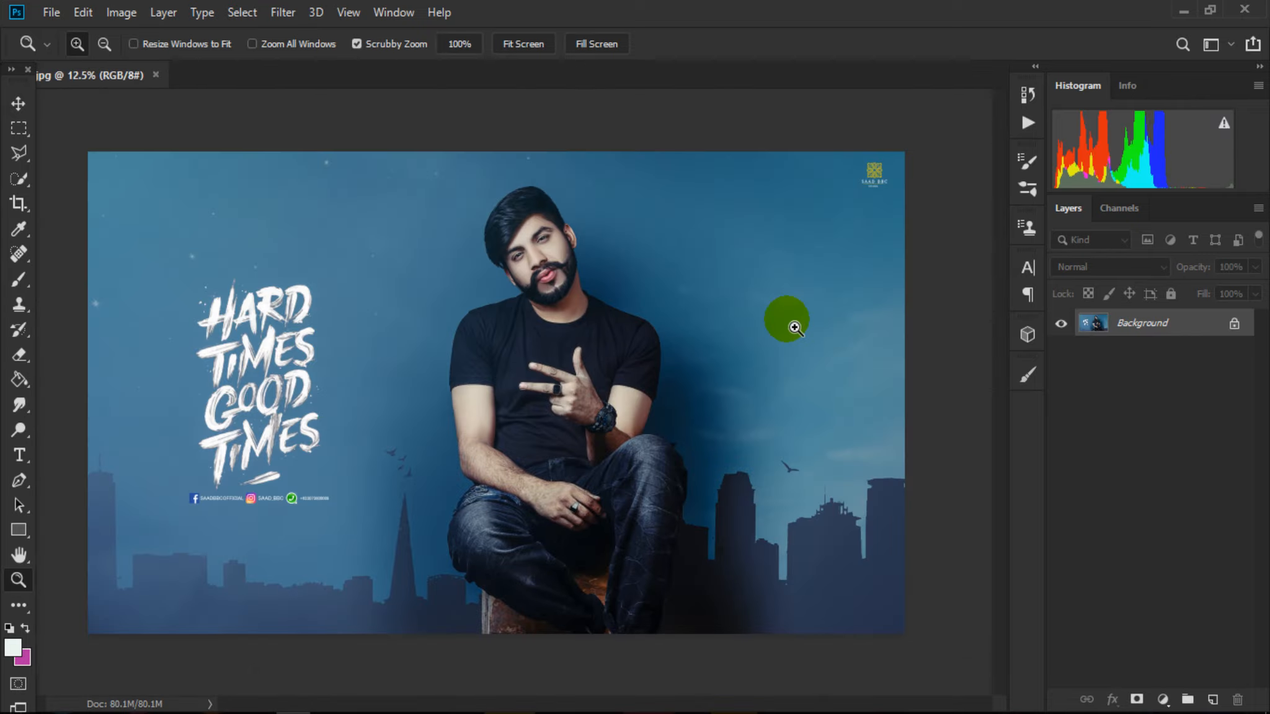
left_click_drag(564, 242, 547, 385)
right_click(547, 385)
left_click(551, 394)
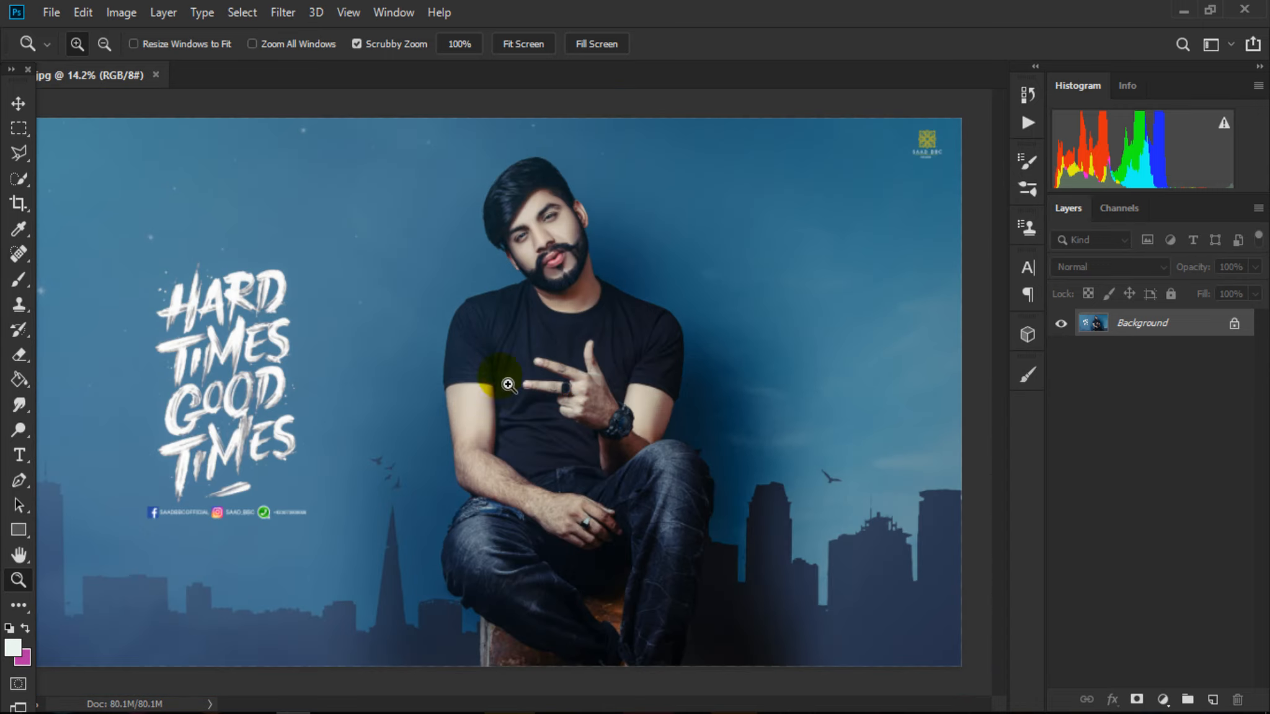
left_click(472, 404)
right_click(577, 403)
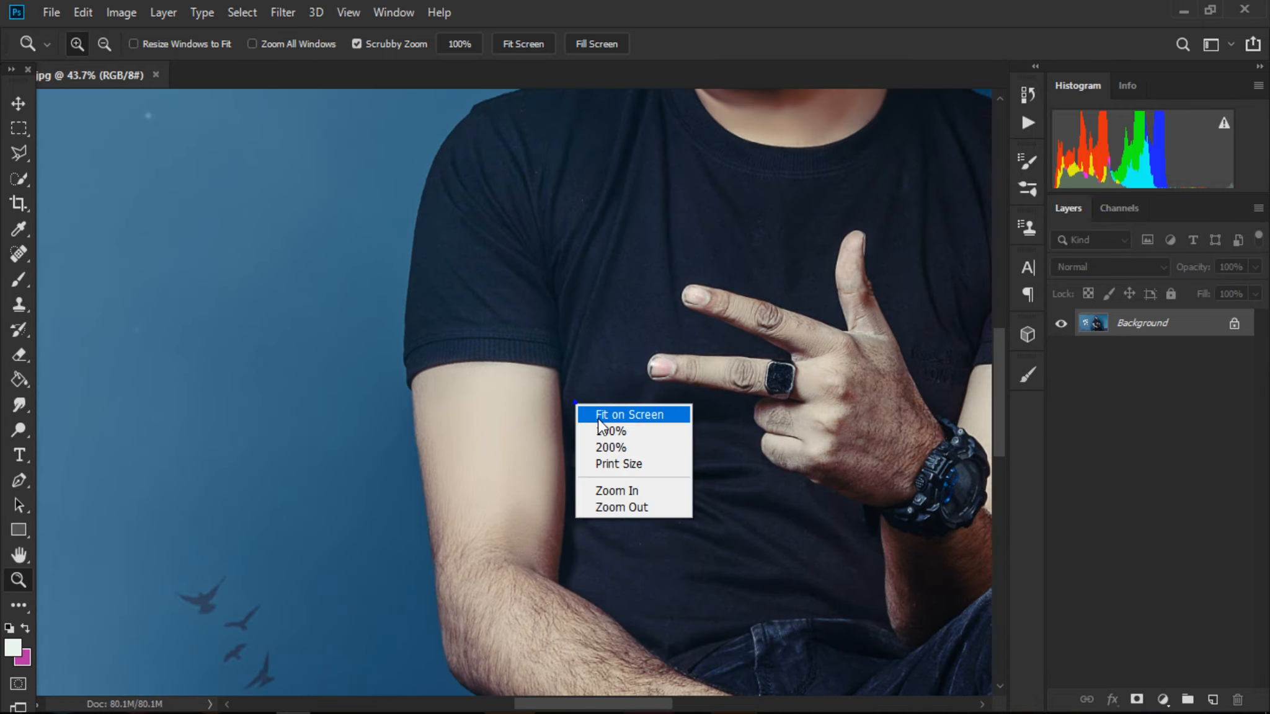
left_click(597, 411)
Try opening tattoo (12) from the 500 tattoos folder and dismiss the program error.
left_click(51, 13)
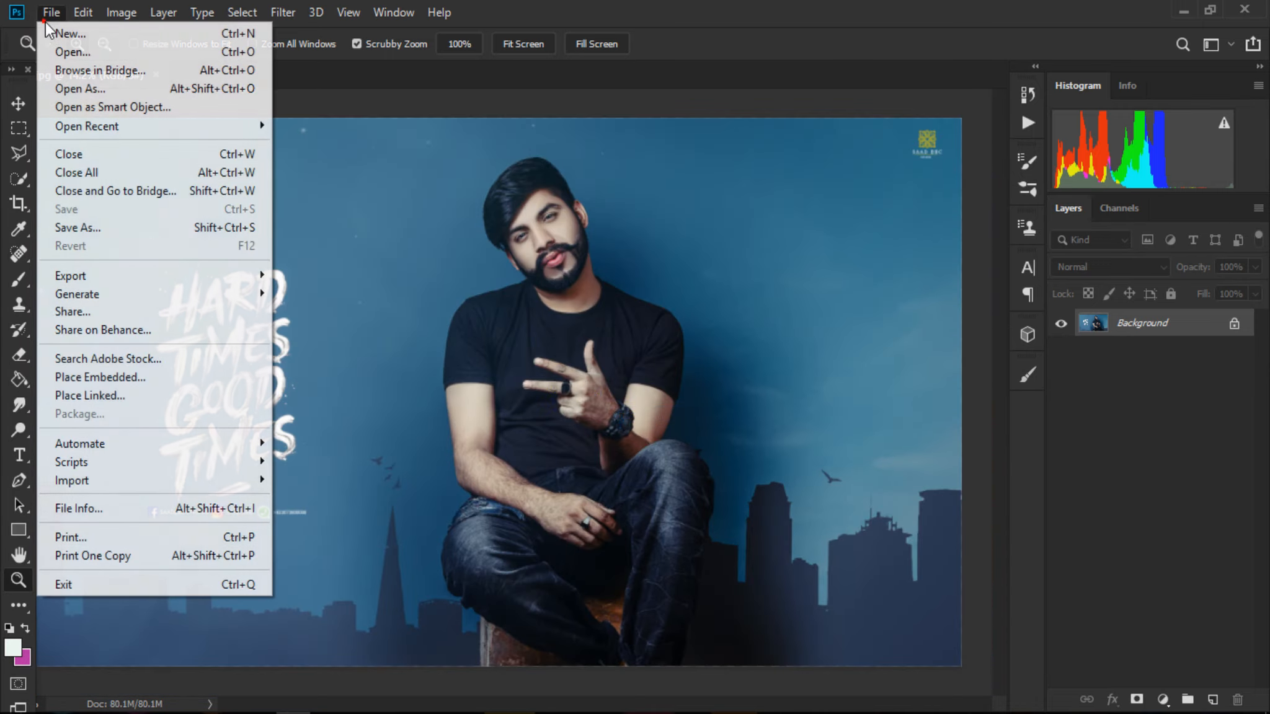
left_click(68, 52)
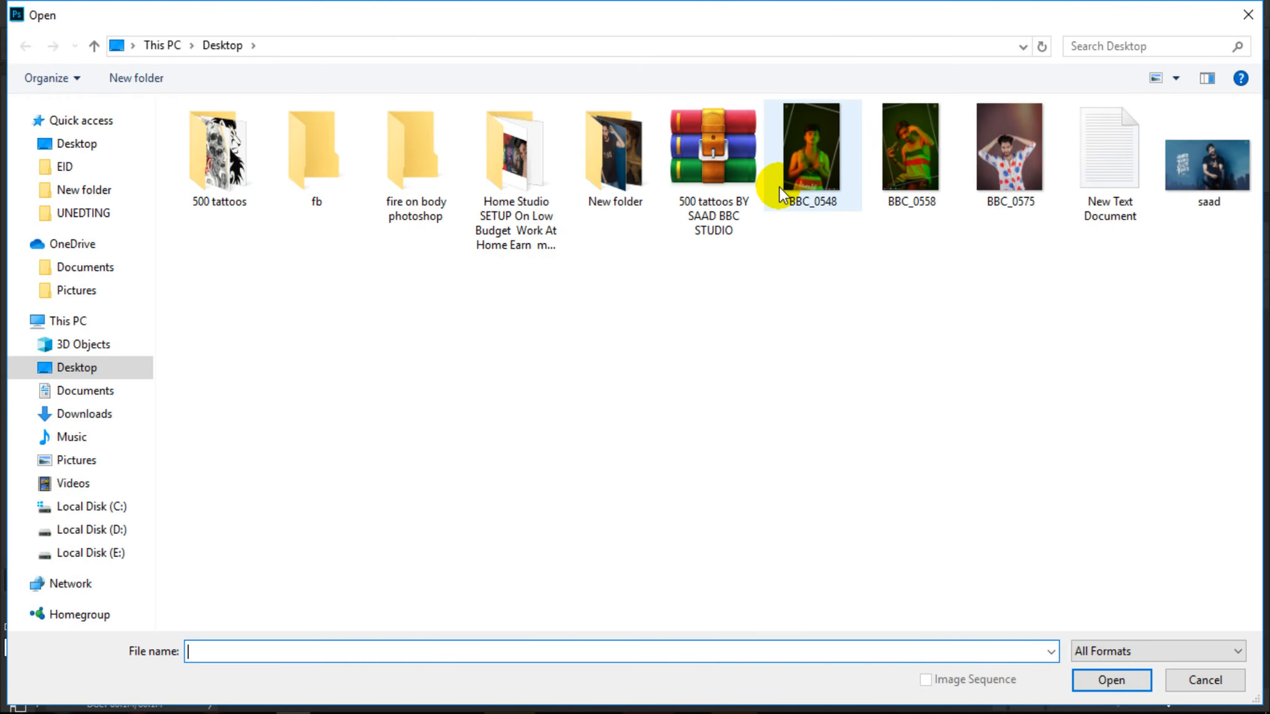
double_click(225, 149)
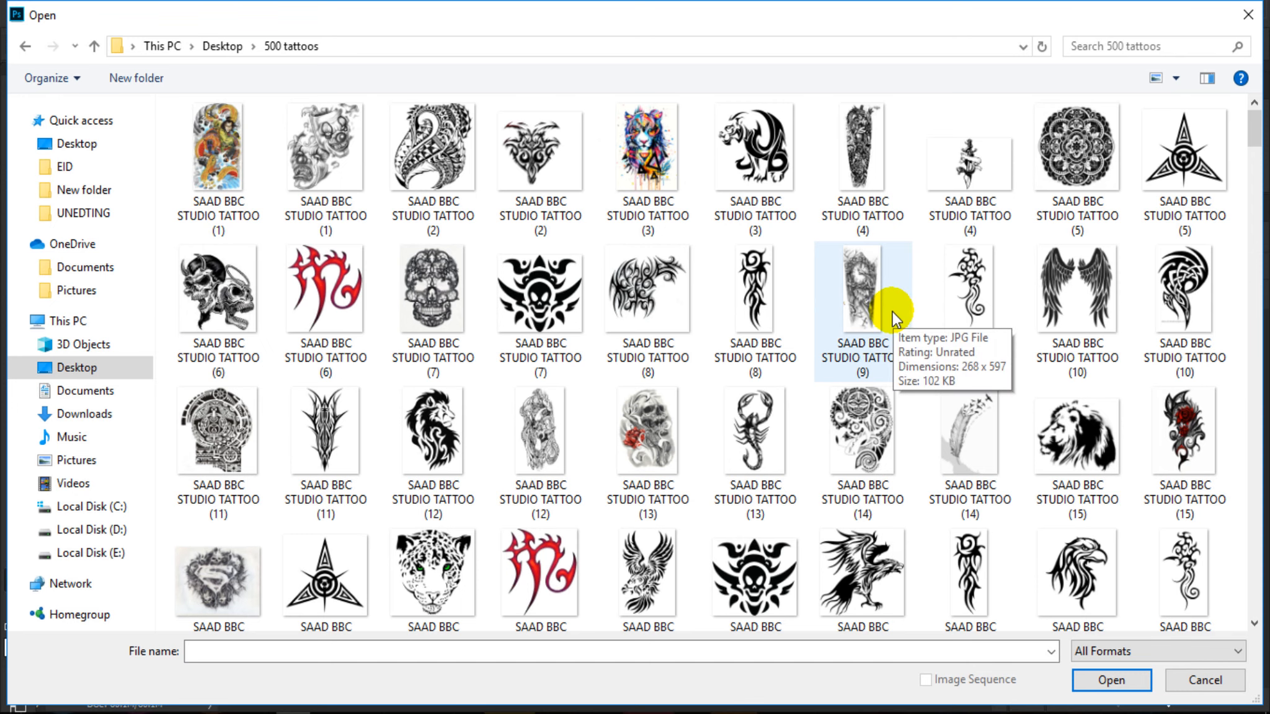
double_click(395, 397)
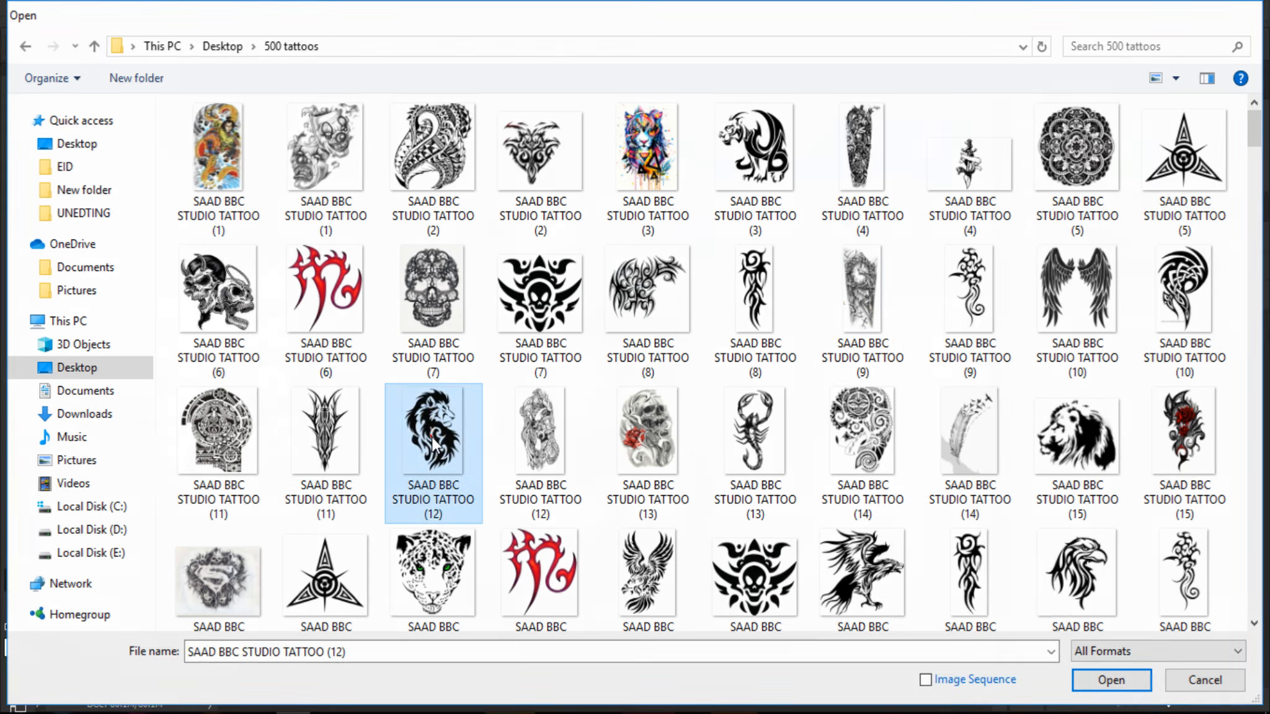
left_click(595, 282)
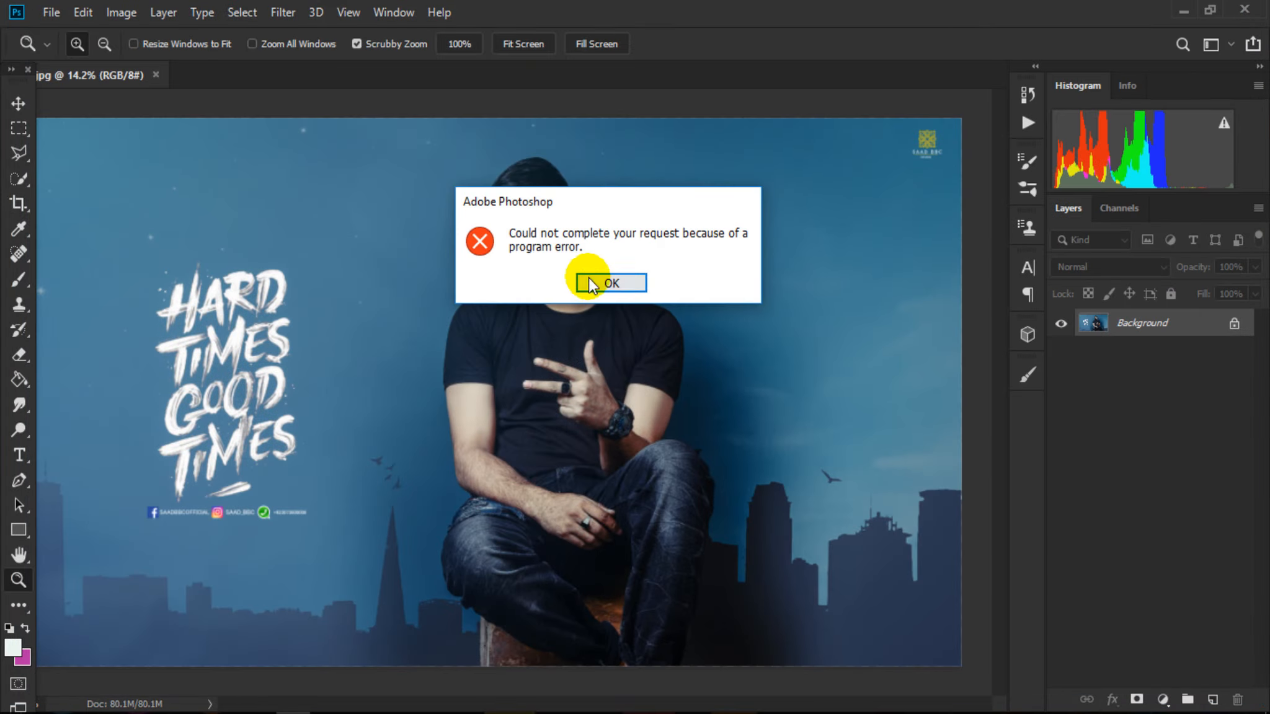
left_click(51, 12)
Open SAAD BBC STUDIO TATTOO (10).png from 500 tattoos and select its whole canvas.
left_click(89, 55)
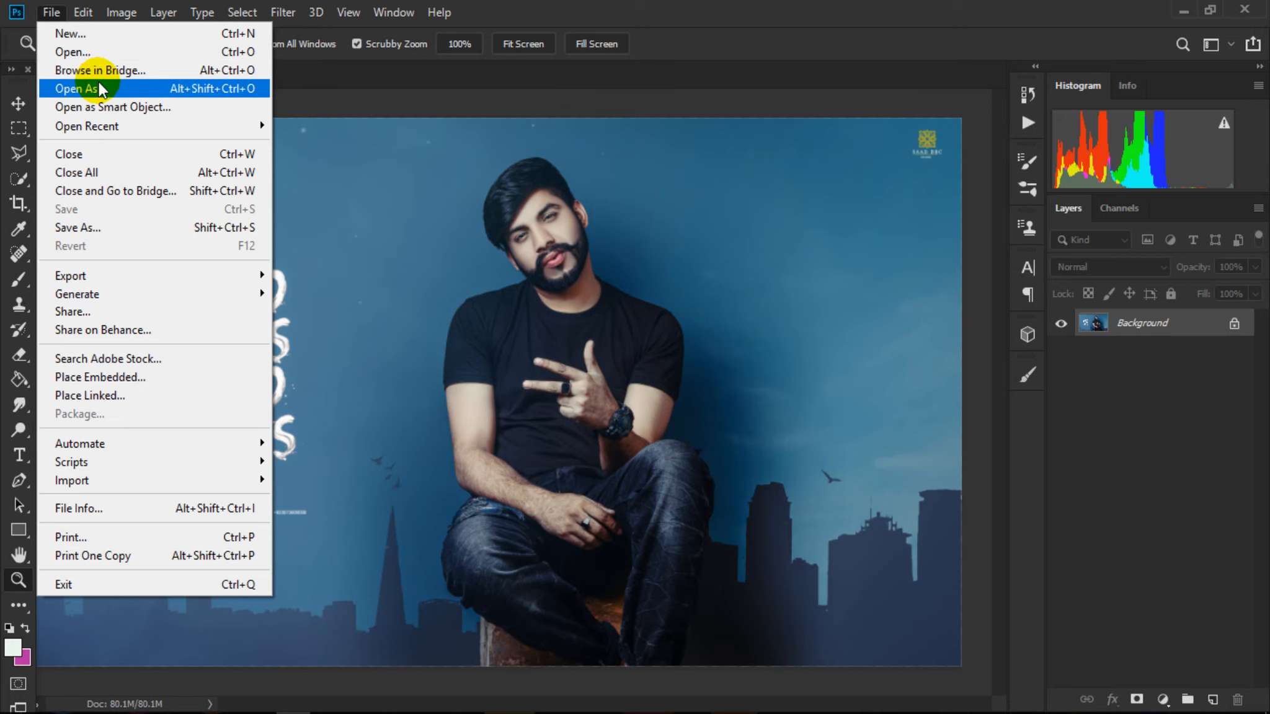
left_click(89, 51)
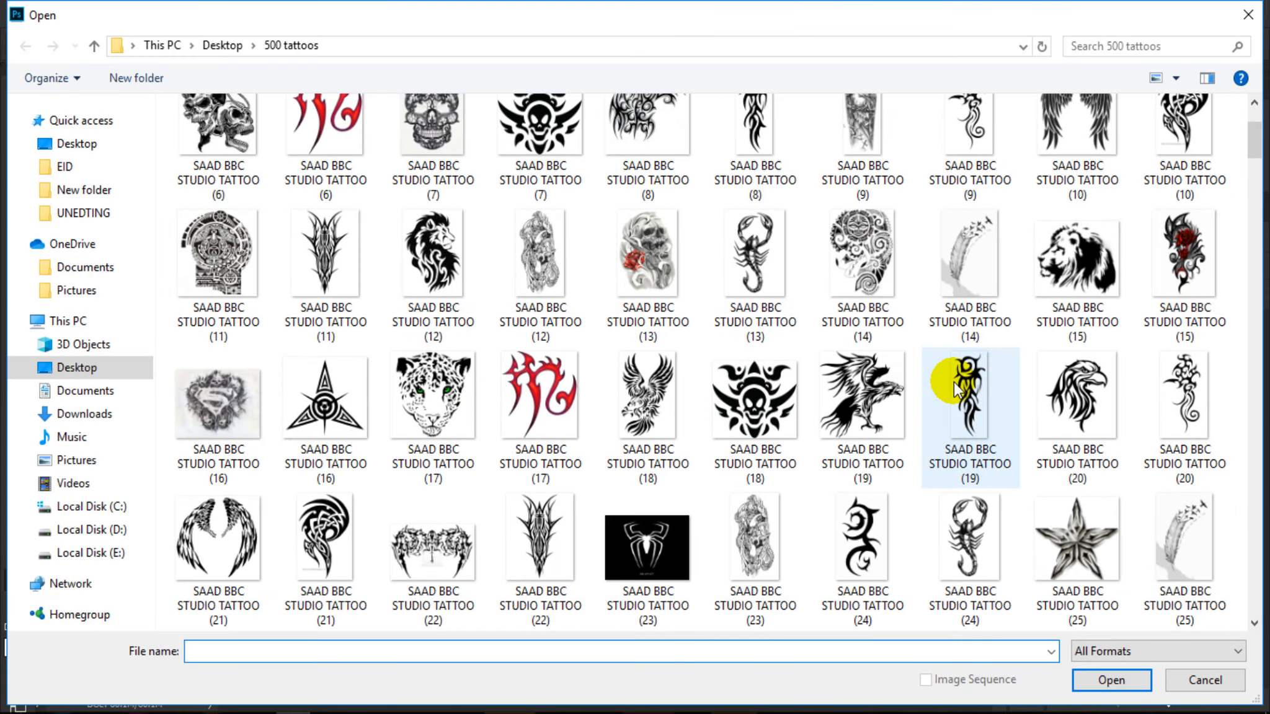
double_click(1179, 127)
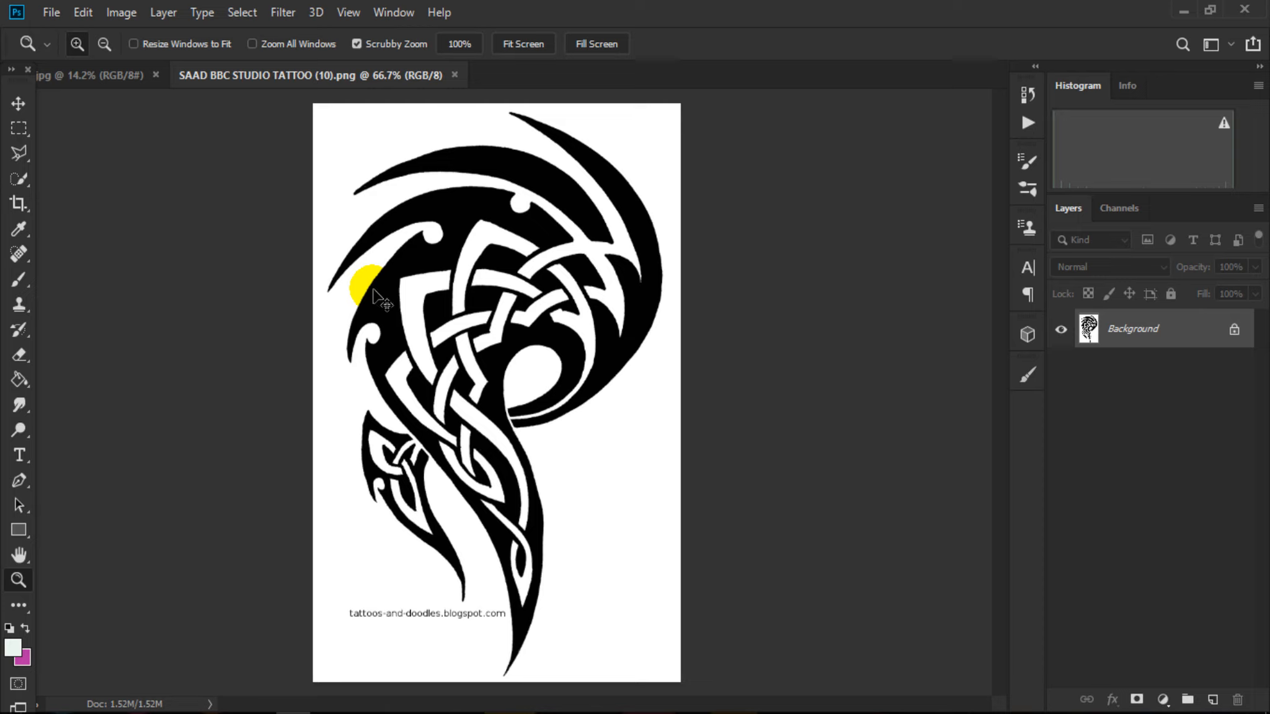
key("ctrl+a")
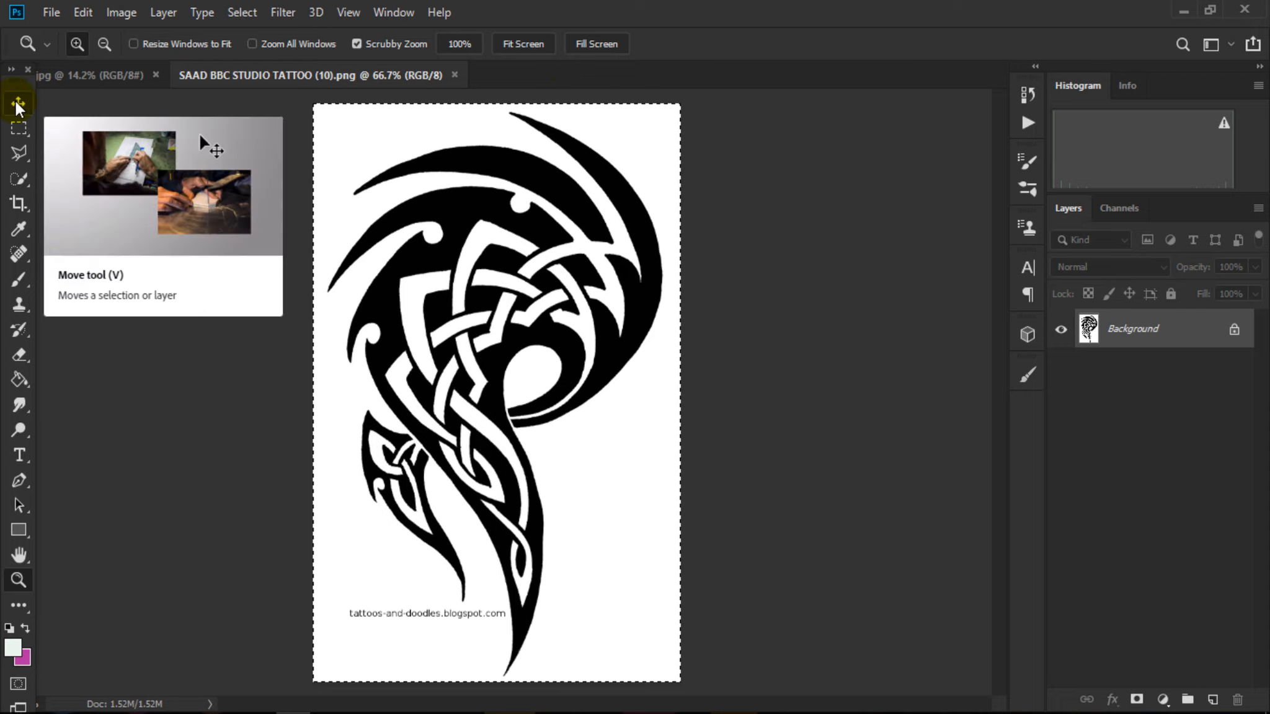
Unlock the tattoo's Background layer and drag it into the saad portrait.
left_click(19, 128)
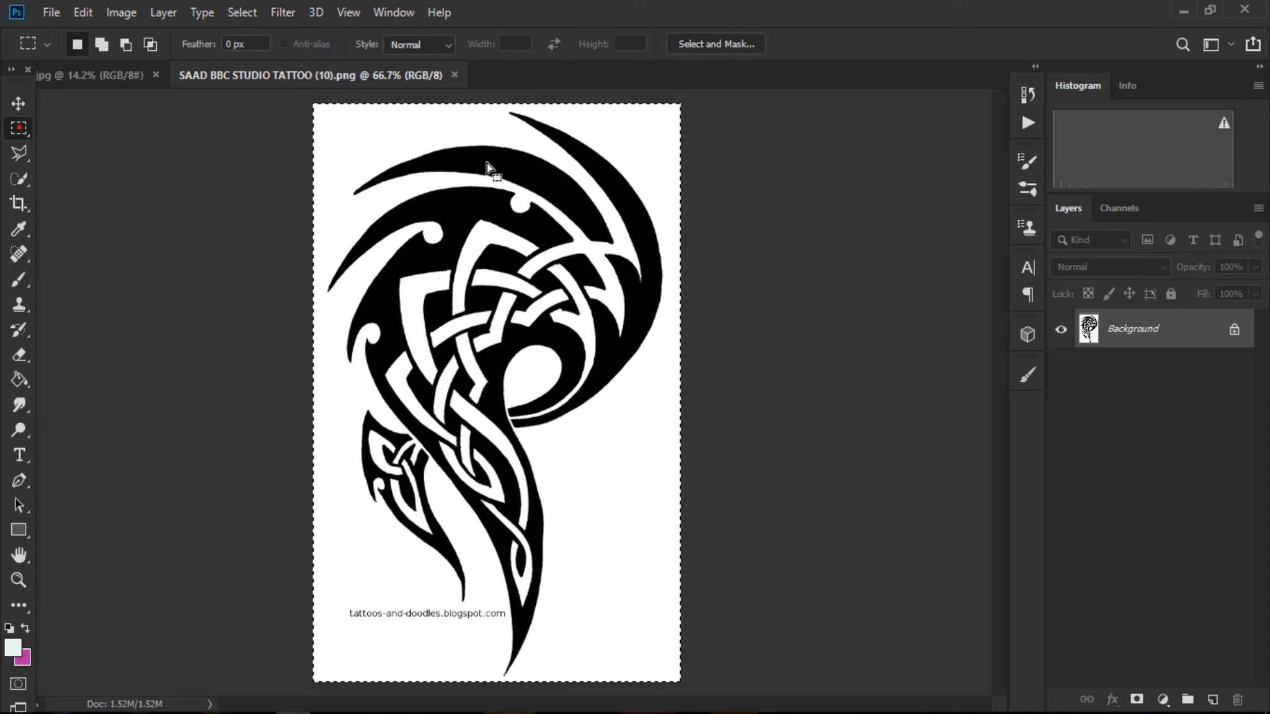
left_click(1234, 329)
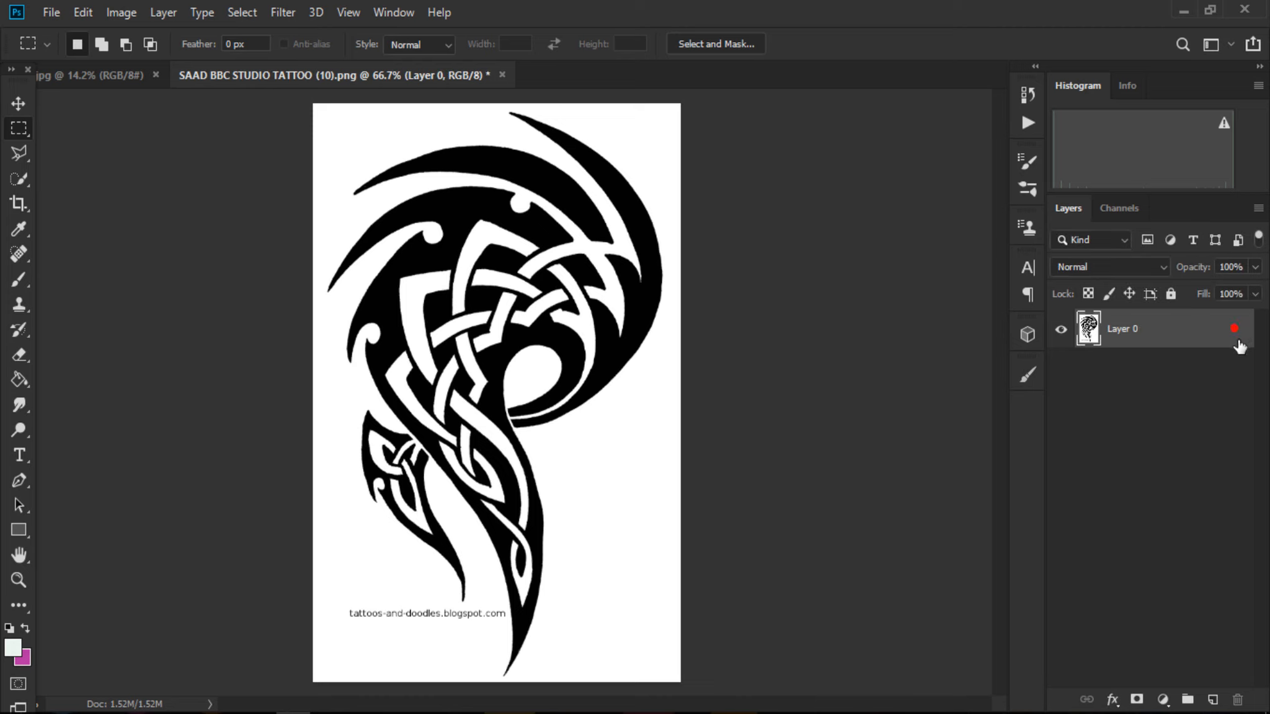
left_click(18, 105)
left_click_drag(539, 184, 479, 403)
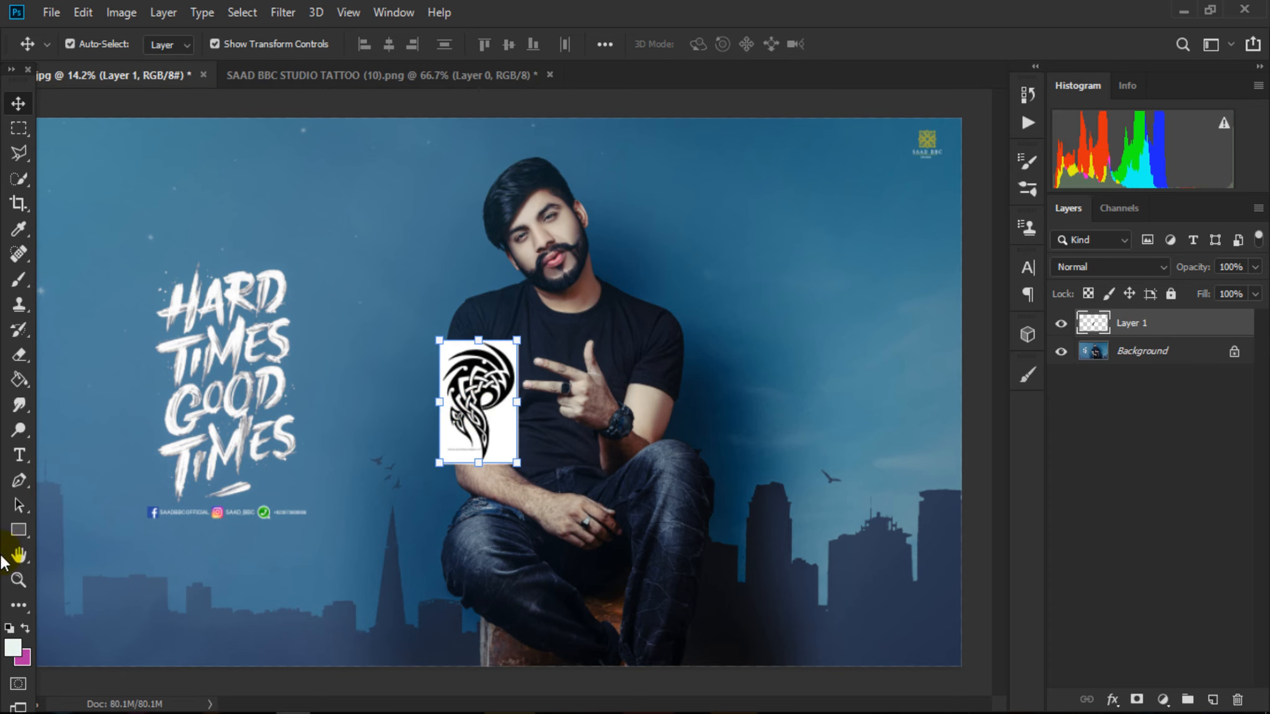
Zoom in on the man's torso and set Layer 1's blend mode to Multiply.
left_click(18, 580)
left_click_drag(544, 363, 611, 540)
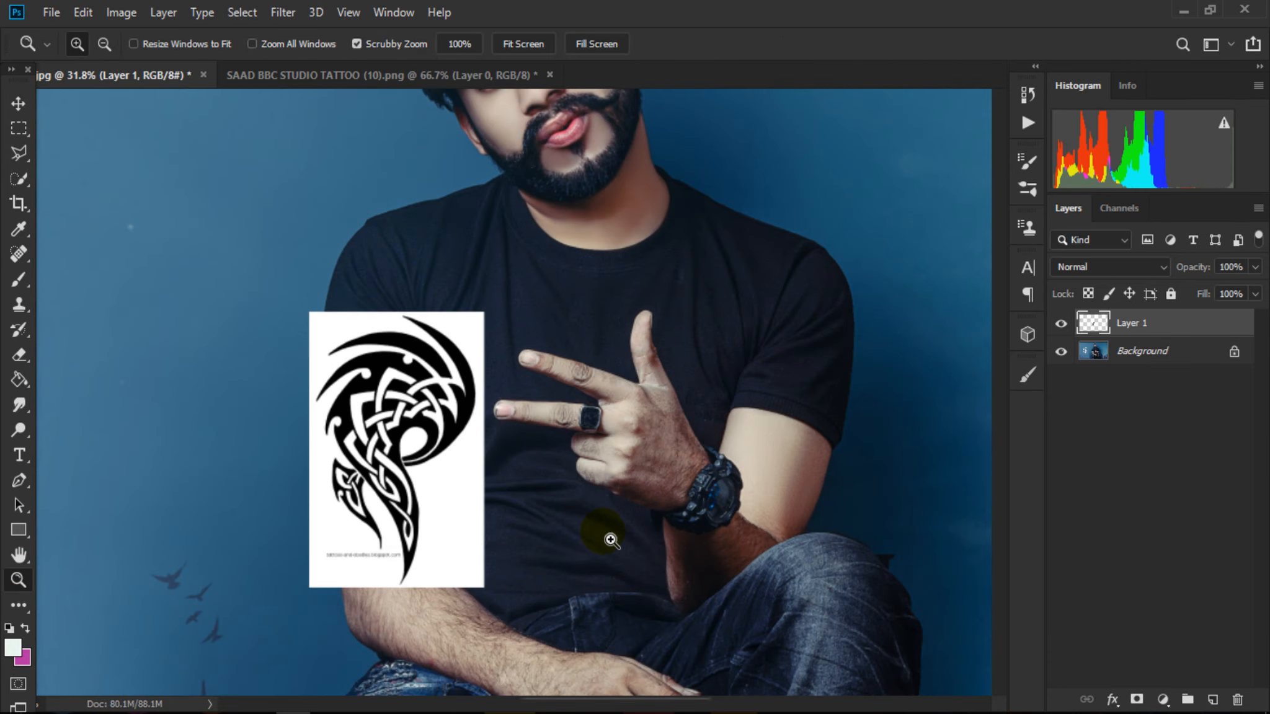
left_click(554, 447)
left_click(1094, 269)
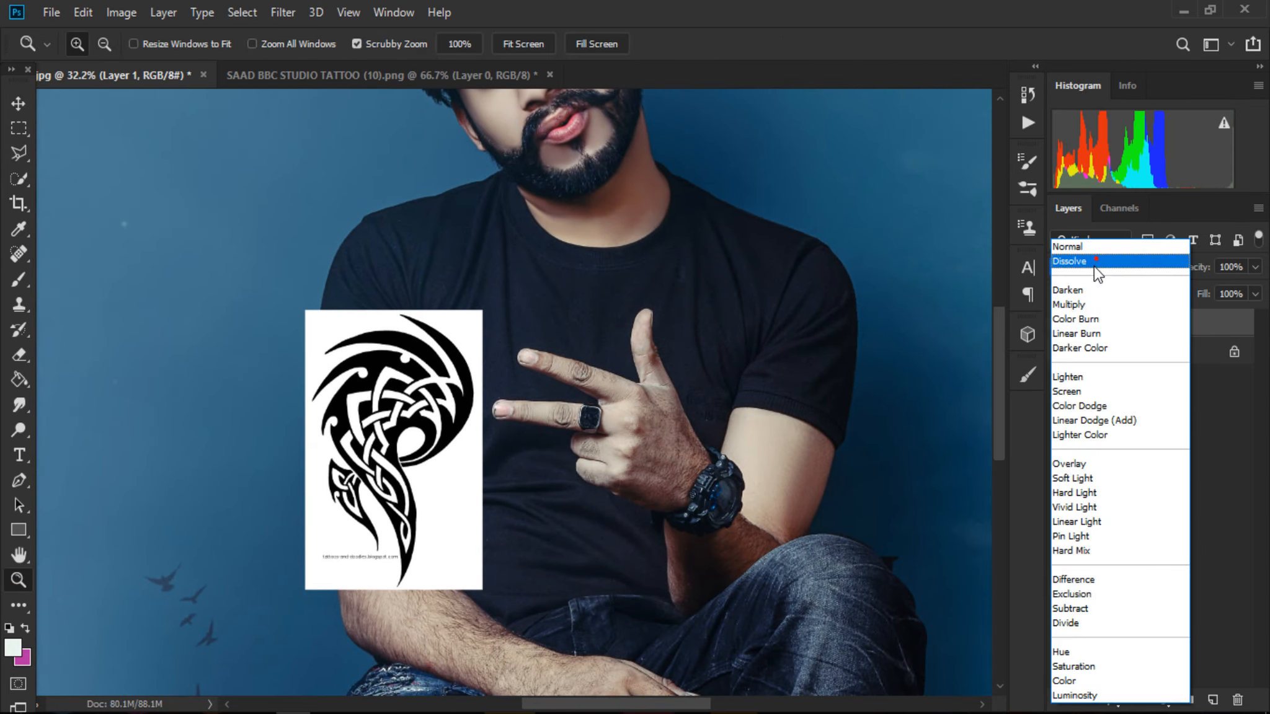
left_click(1082, 305)
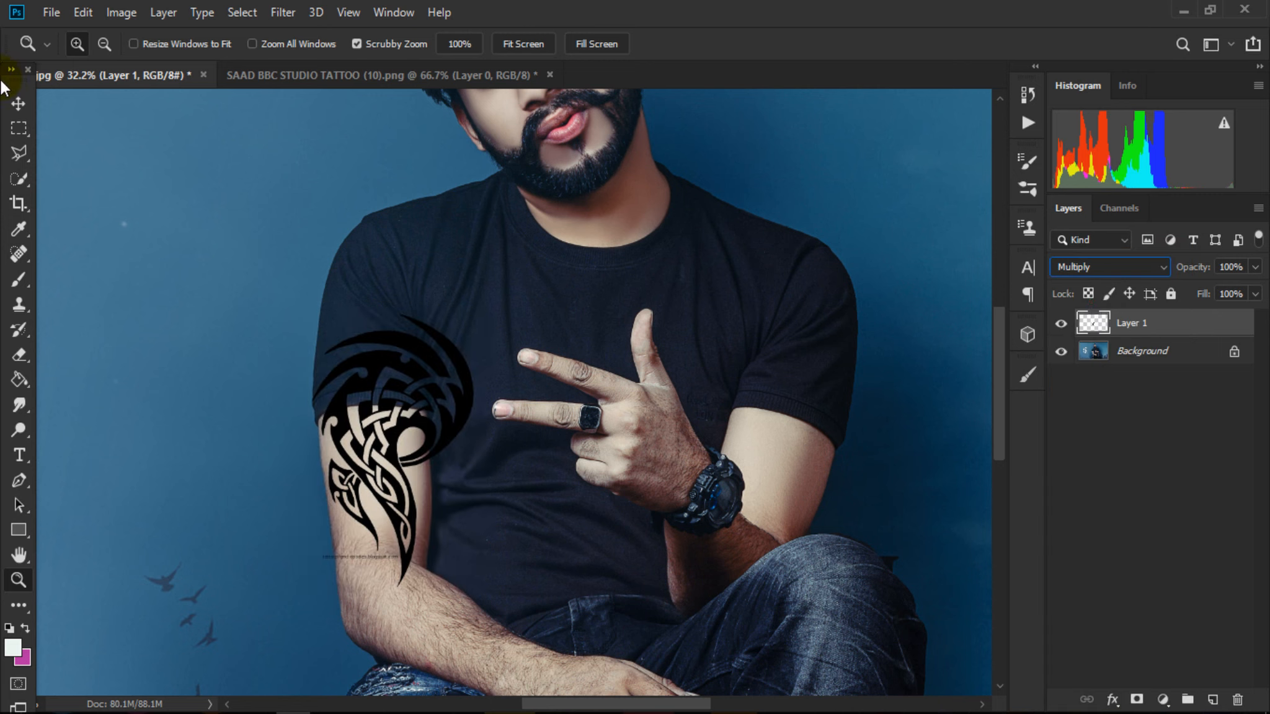
left_click(18, 103)
Scale the tattoo to 54.45%, position it on the upper arm, and set opacity to 50%.
left_click_drag(493, 315, 471, 358)
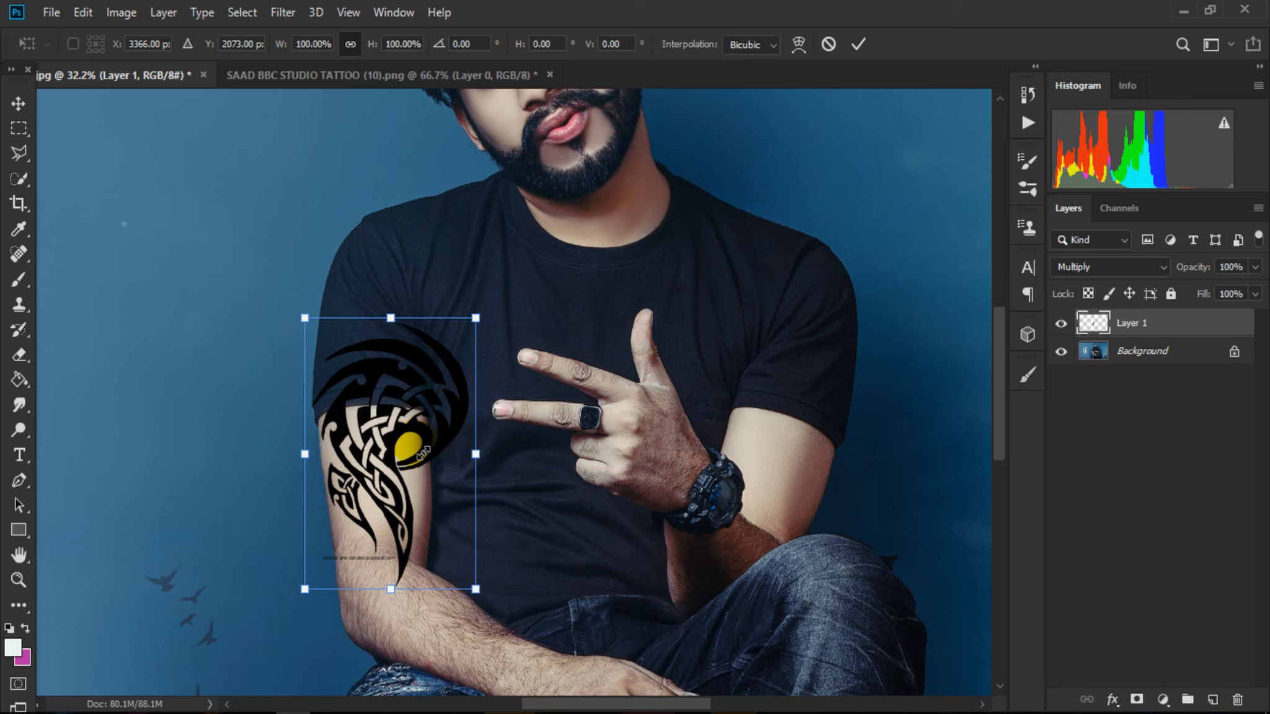
left_click_drag(424, 453, 404, 437)
left_click_drag(353, 495, 400, 431)
left_click_drag(372, 491, 397, 442)
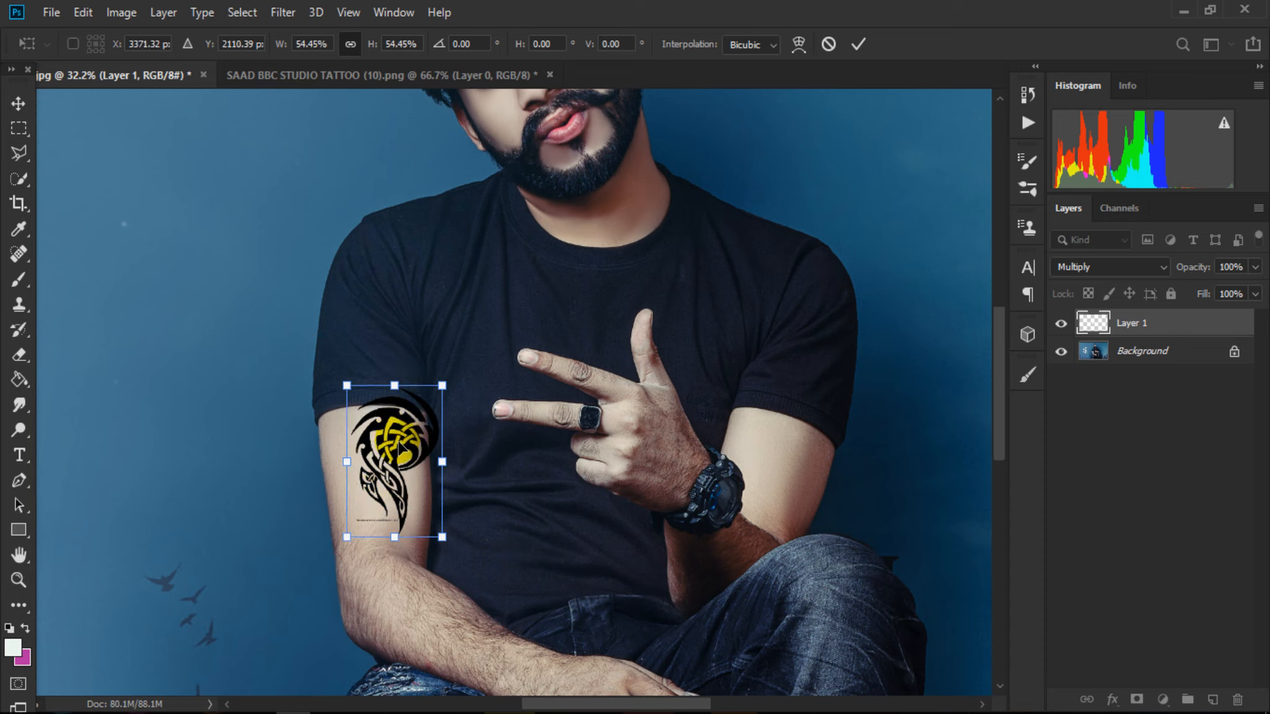
left_click(859, 42)
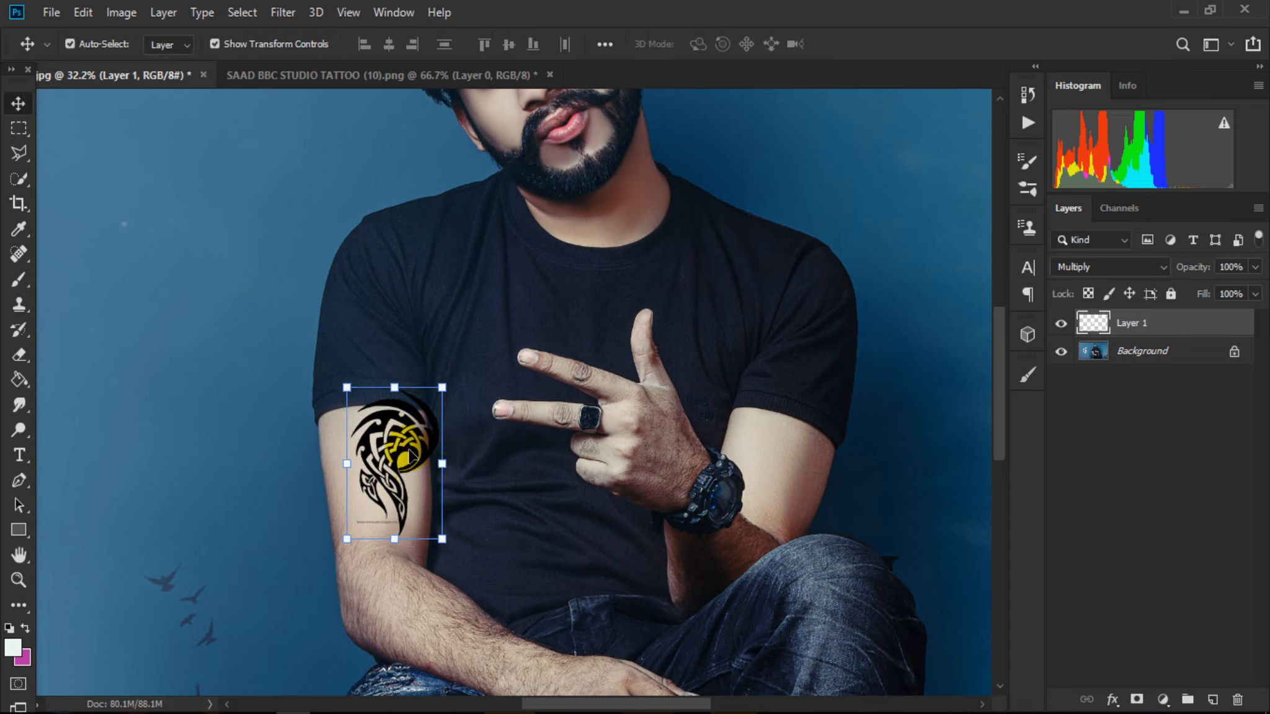
mouse_move(409, 456)
left_mouse_down()
mouse_move(421, 428)
mouse_move(415, 465)
left_mouse_up()
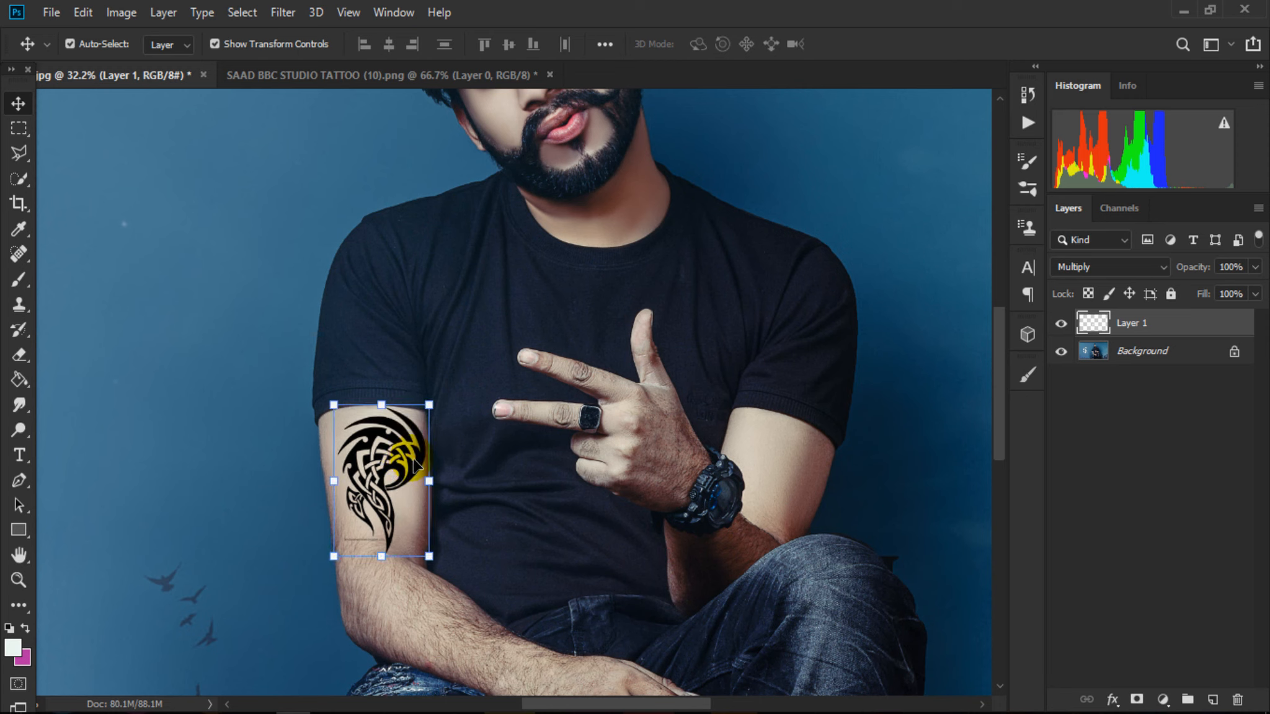
left_click(1255, 268)
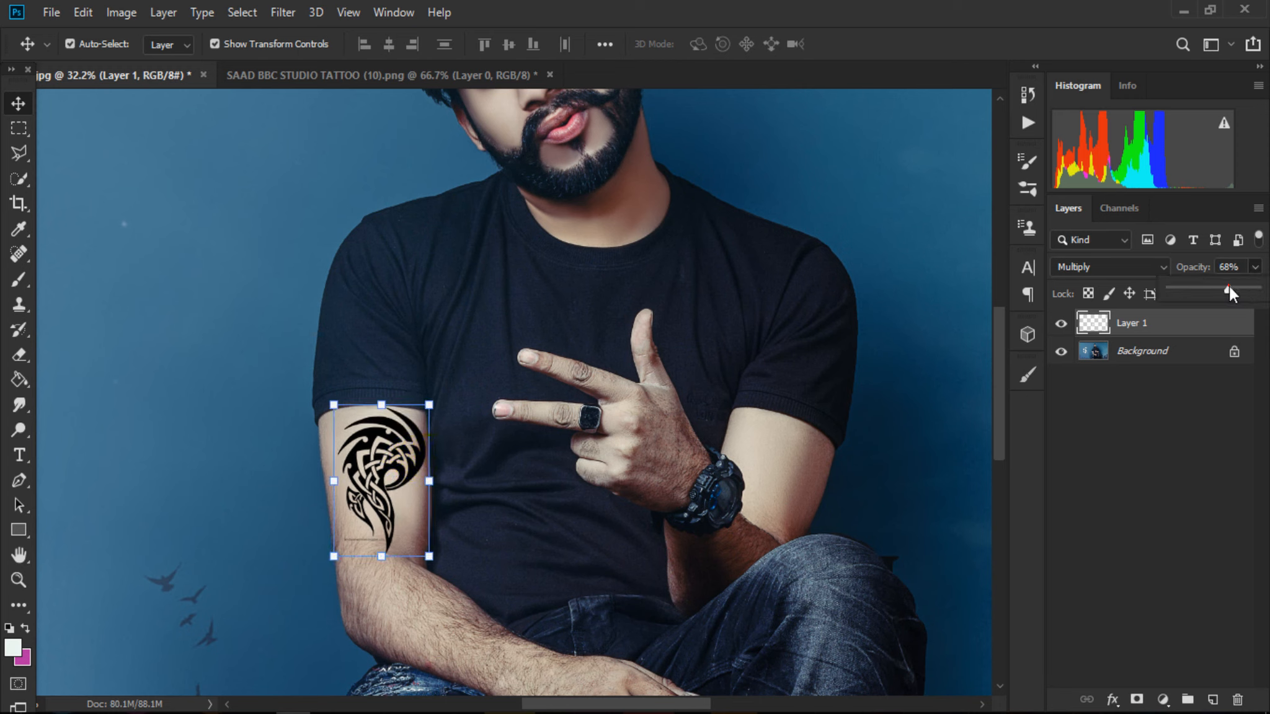
left_click_drag(1214, 287, 1215, 286)
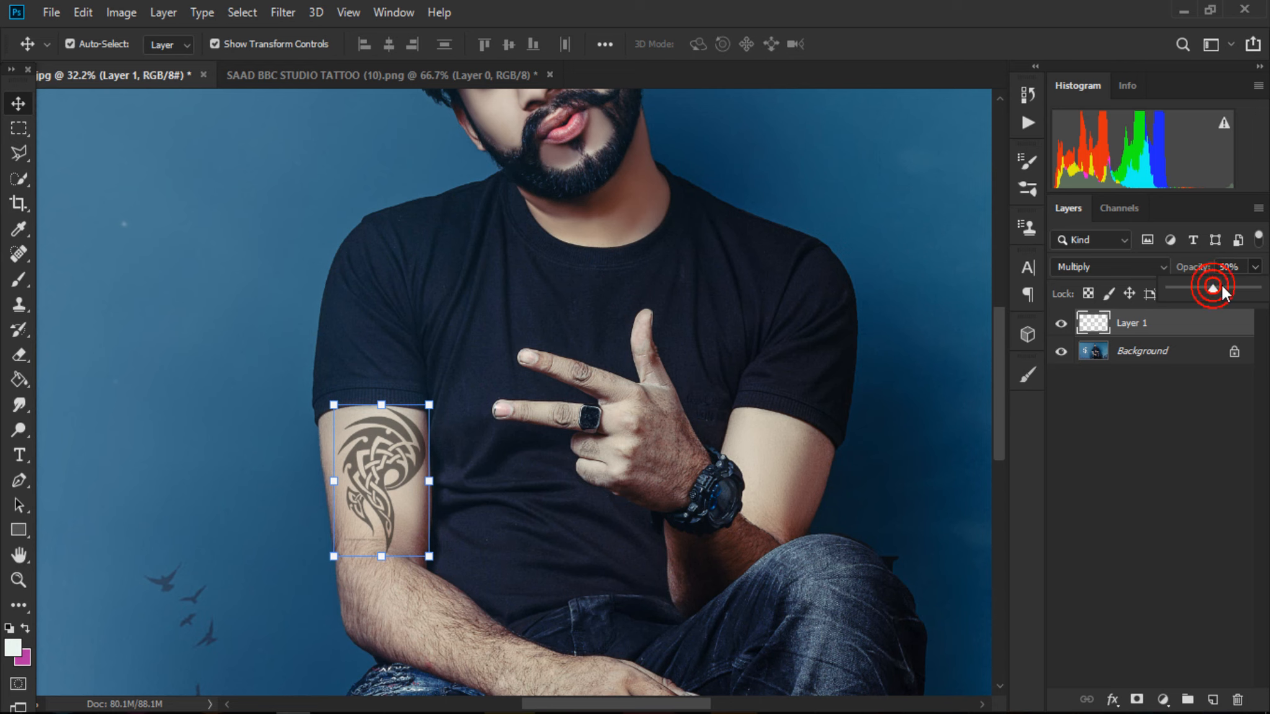
Erase the leftover blogspot watermark text under the arm tattoo using a smaller Eraser, then fit on screen.
left_click(17, 580)
left_click(414, 534)
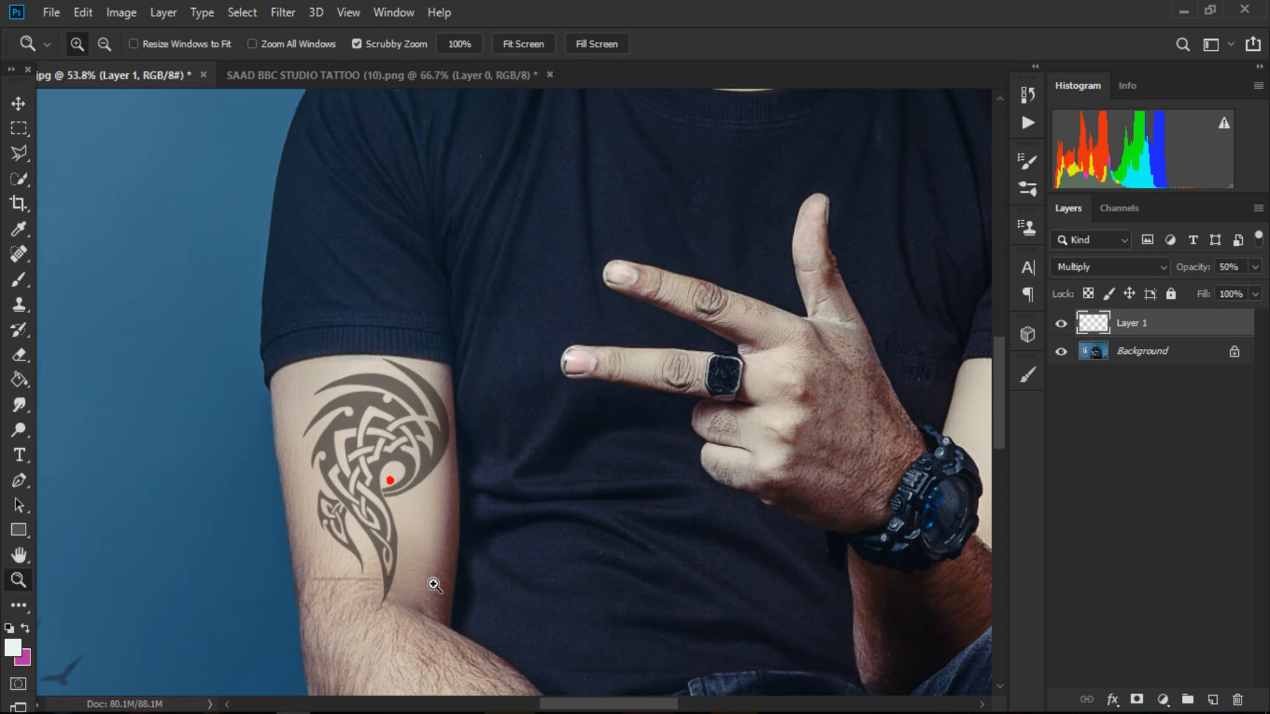
left_click(424, 655)
mouse_move(425, 653)
left_mouse_down()
mouse_move(194, 404)
mouse_move(248, 379)
mouse_move(334, 377)
mouse_move(322, 381)
mouse_move(400, 397)
mouse_move(473, 371)
mouse_move(607, 532)
mouse_move(624, 533)
left_mouse_up()
left_click(18, 357)
key("[")
key("[")
key("[")
key("[")
left_click(18, 580)
right_click(702, 317)
left_click(720, 329)
scroll(682, 444, "down", 2)
scroll(692, 448, "up", 2)
scroll(692, 447, "up", 2)
right_click(689, 381)
Close the tattoo and saad portrait documents without saving changes.
left_click(715, 392)
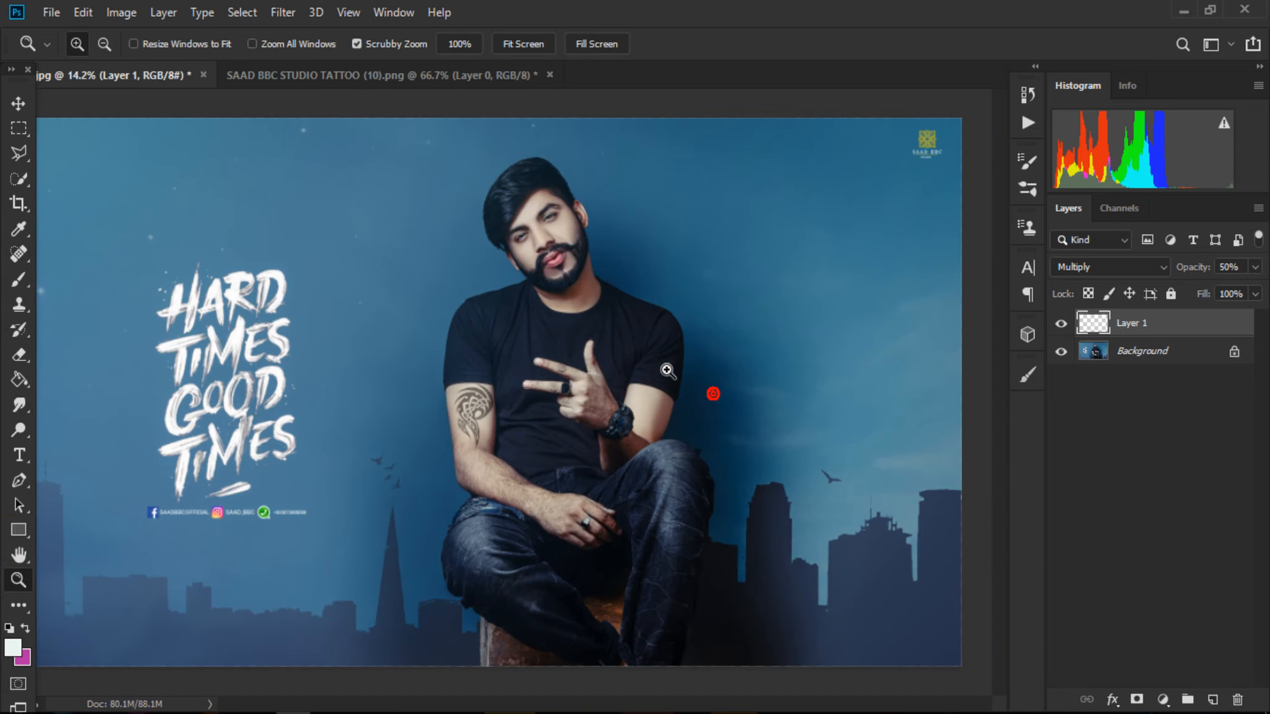
left_click(643, 341)
left_click(334, 77)
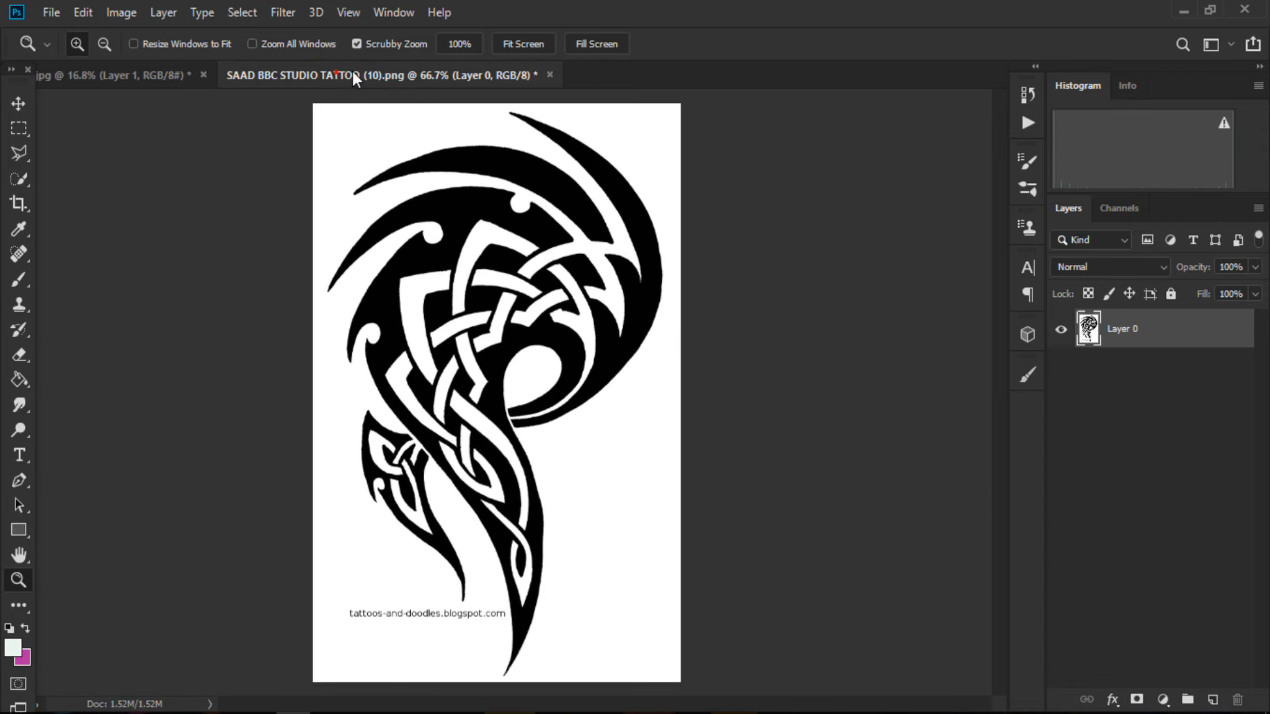
left_click(549, 75)
left_click(627, 296)
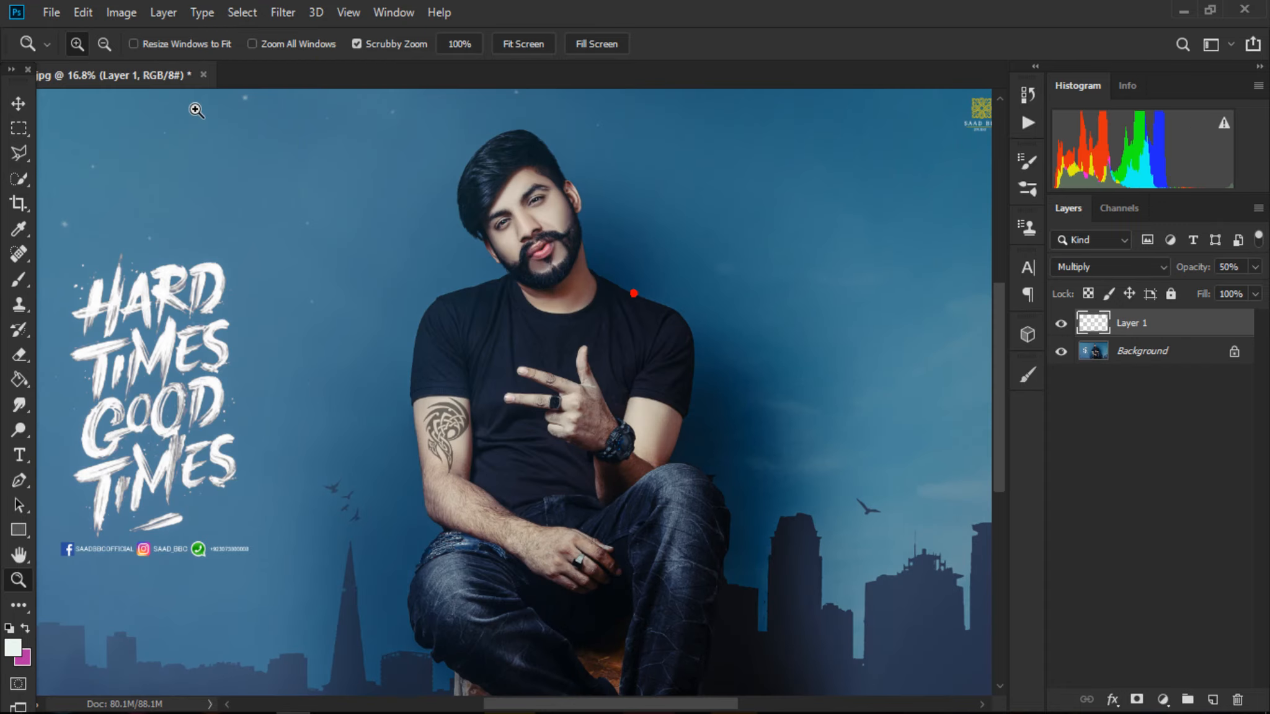
left_click(203, 75)
left_click(612, 283)
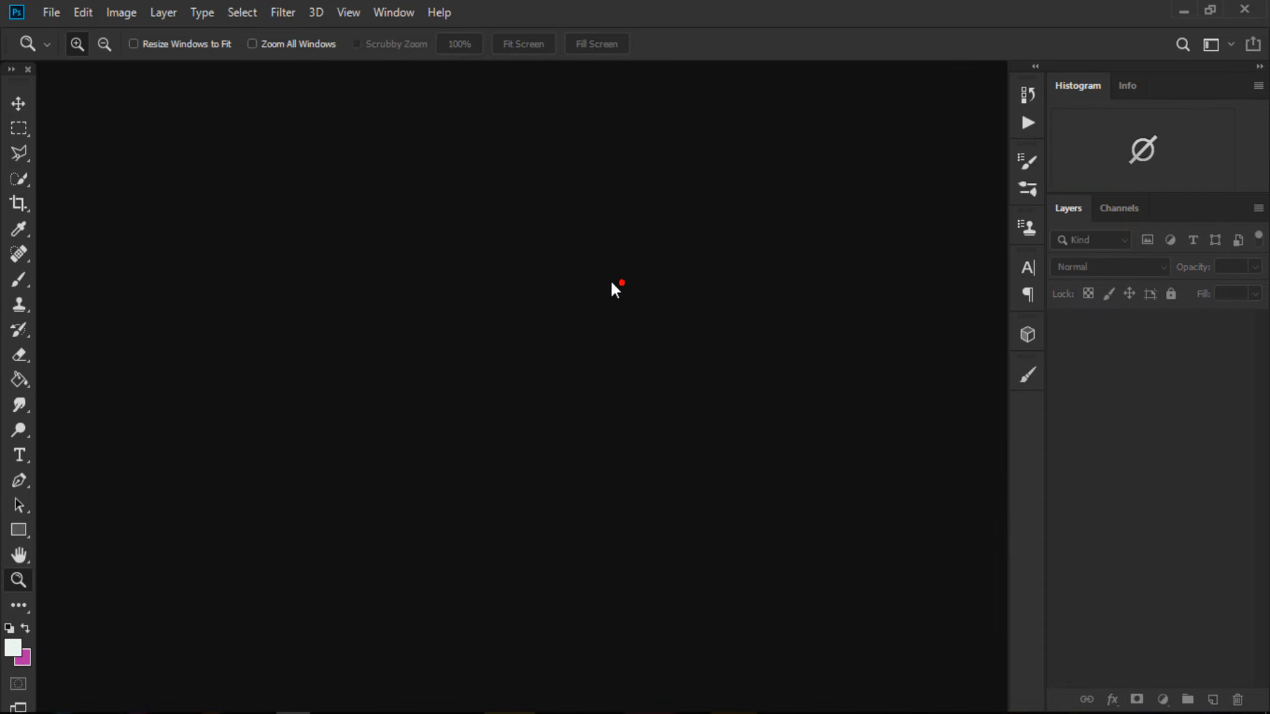
Open BBC_0558.jpg from the Desktop and zoom in on the man's face and arm.
double_click(545, 289)
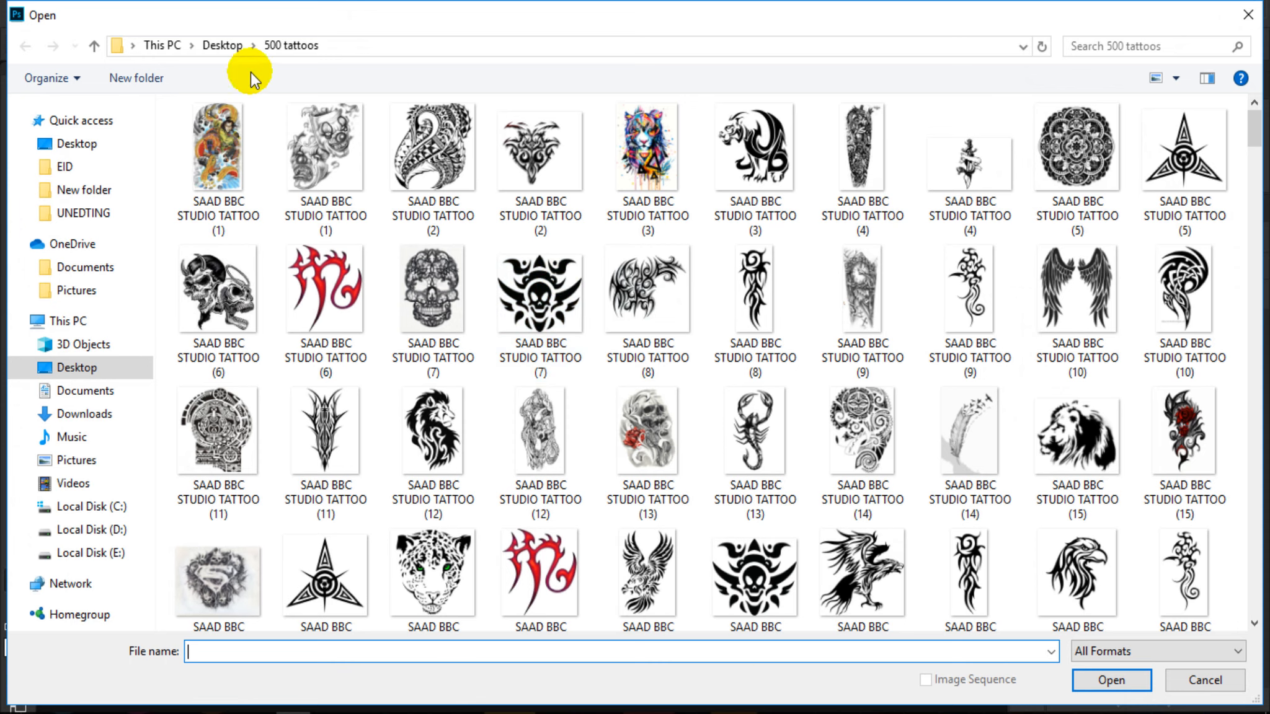
left_click(221, 45)
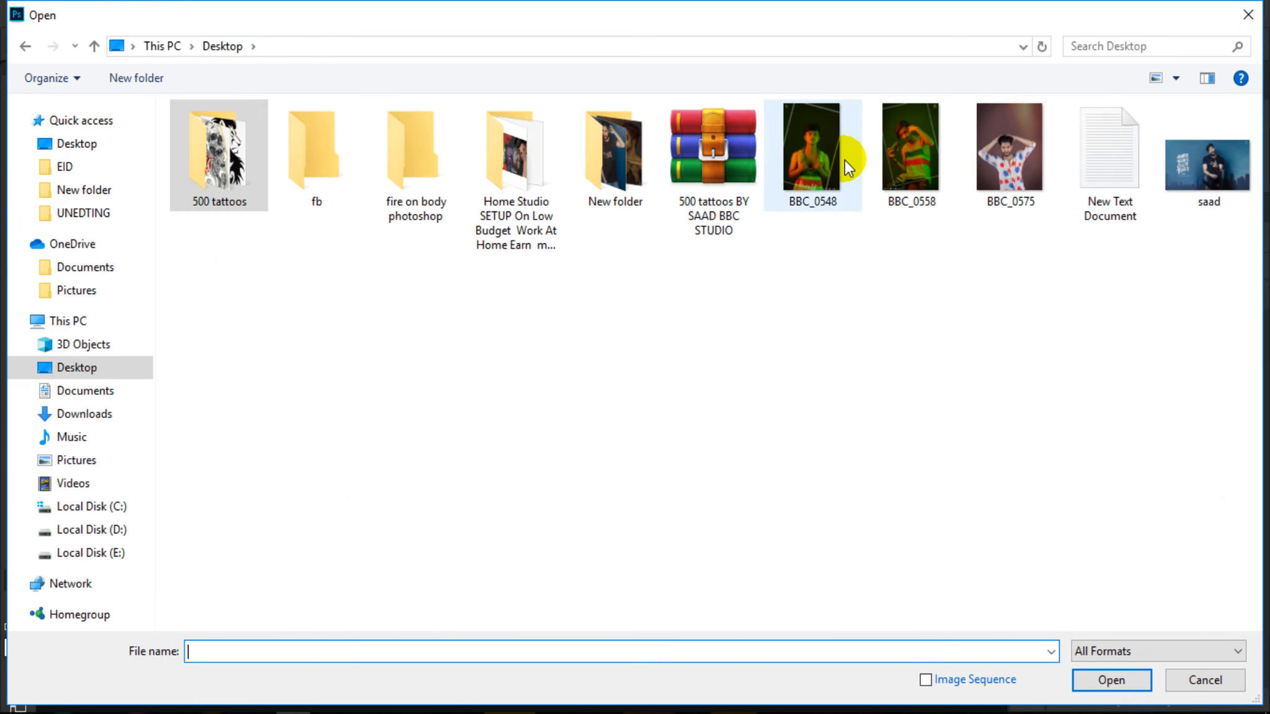
left_click(916, 145)
left_click(810, 157)
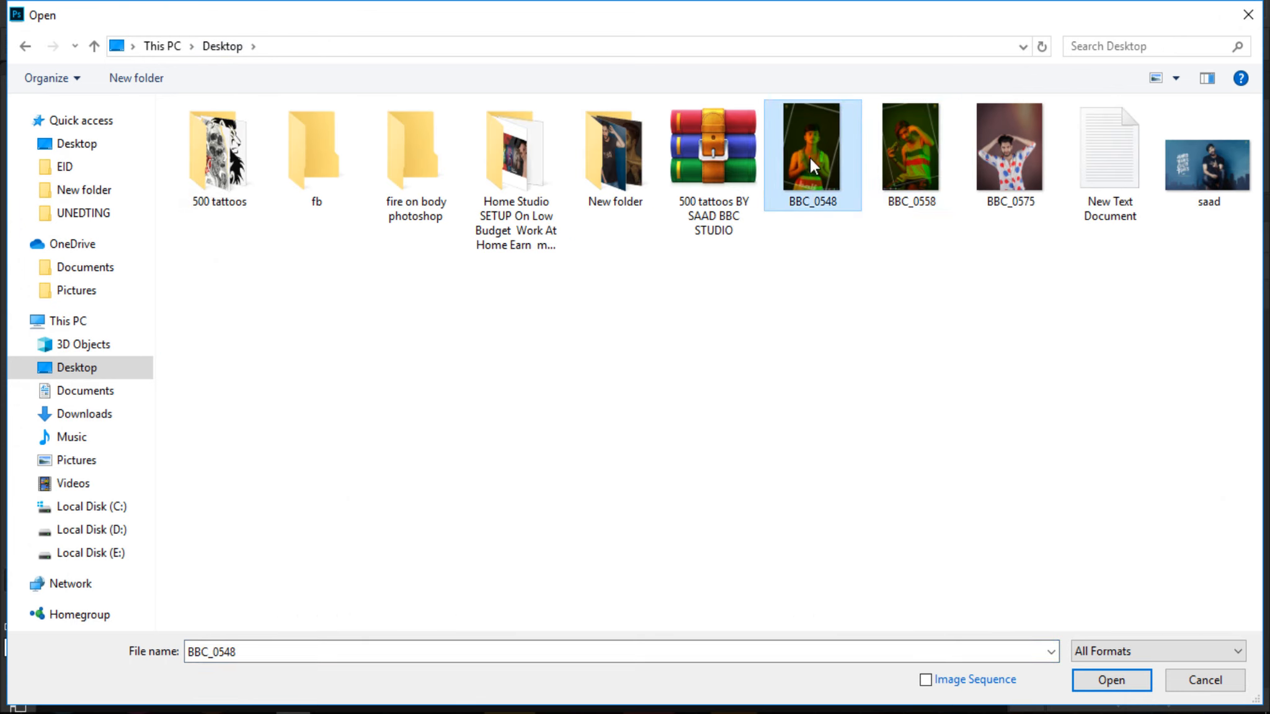
double_click(890, 137)
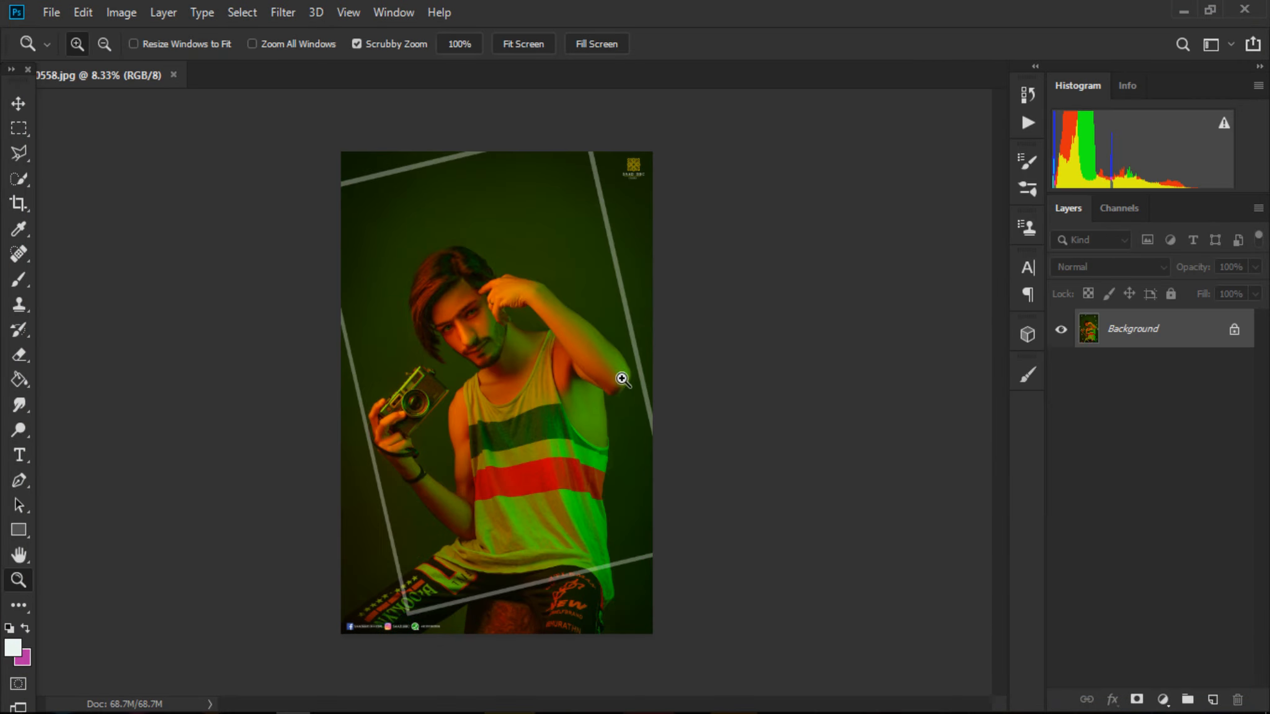
left_click_drag(595, 399, 628, 426)
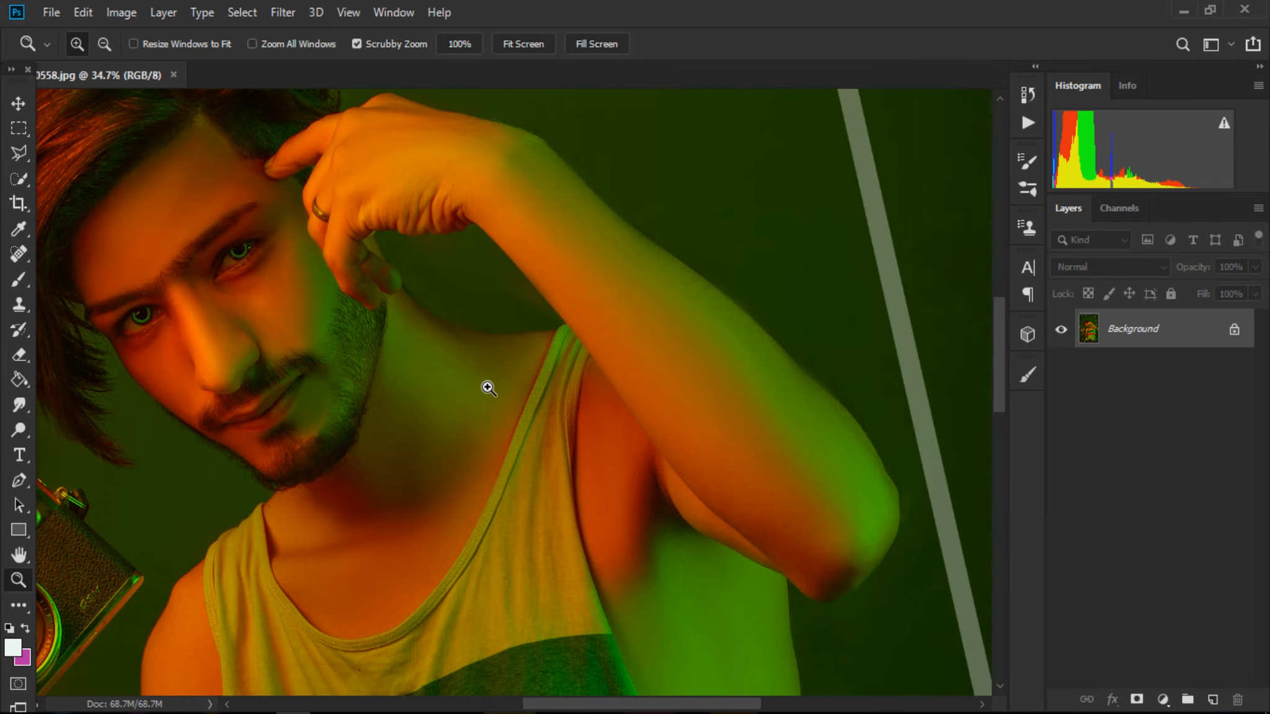
scroll(500, 390, "down", 2)
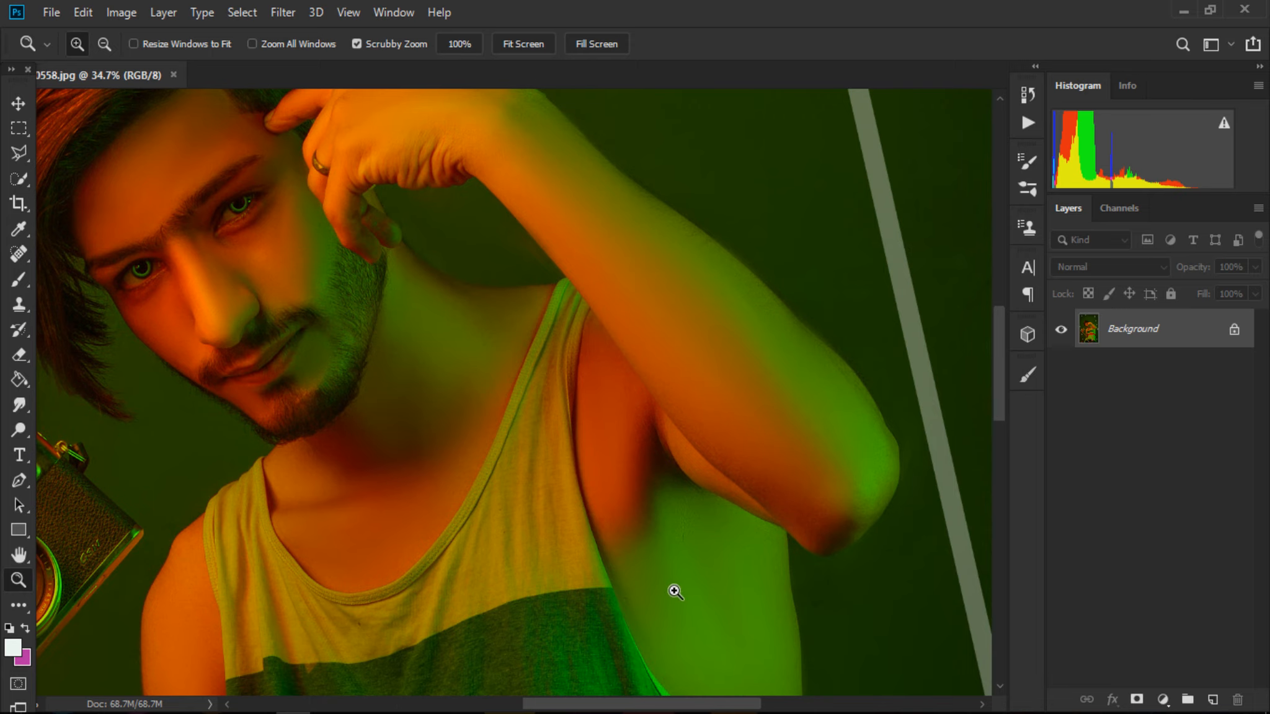
scroll(674, 593, "left", 5)
Open SAAD BBC STUDIO TATTOO (9).jpg, the clock sleeve sketch, from the 500 tattoos folder.
left_click(51, 12)
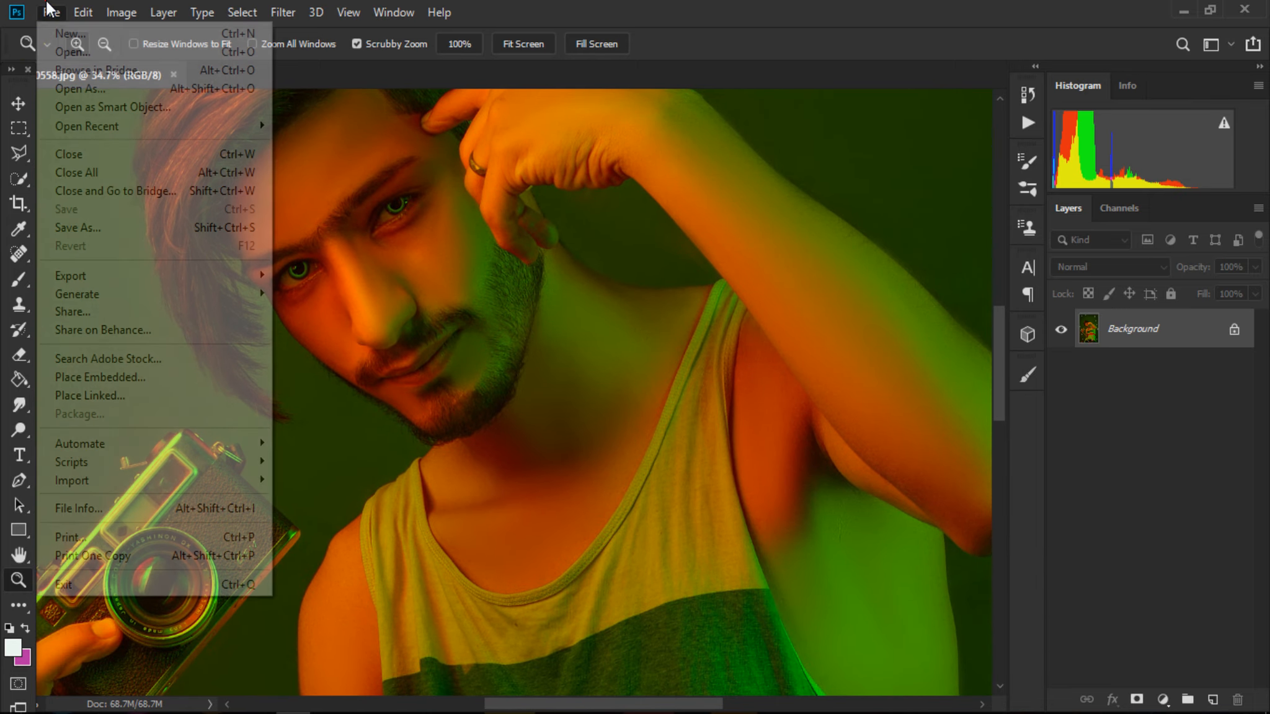
left_click(62, 49)
double_click(218, 149)
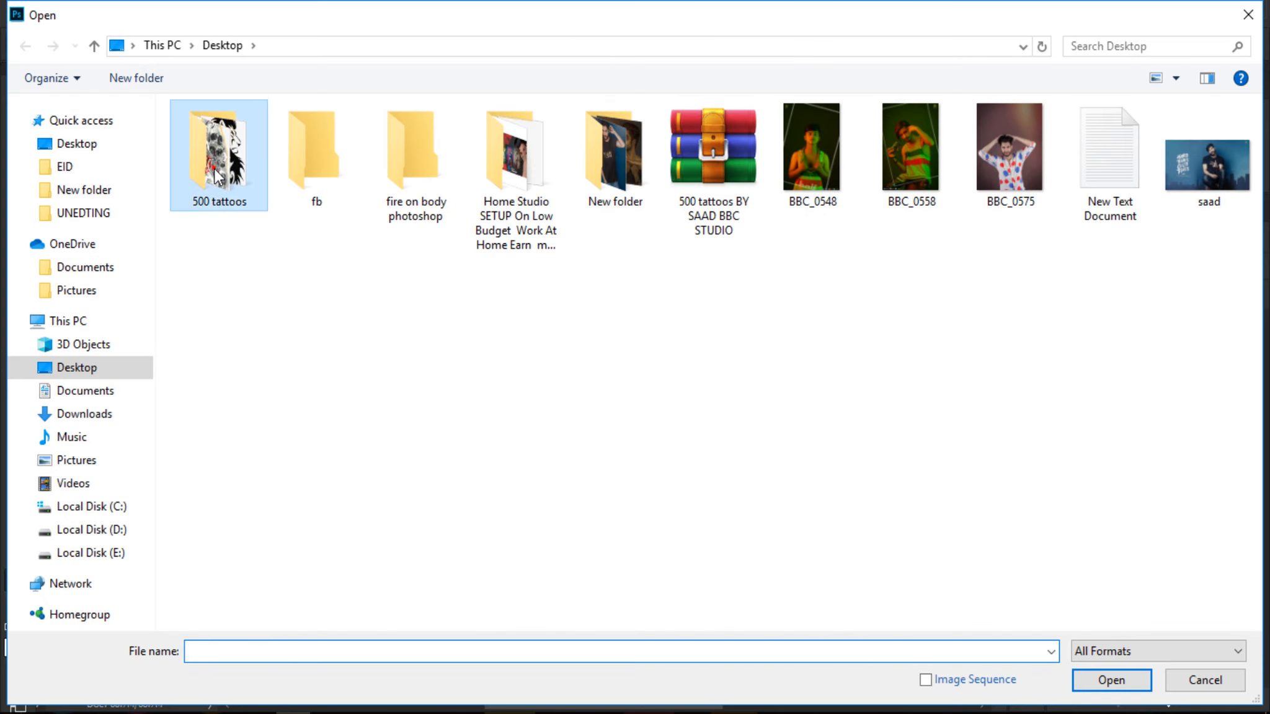
left_click(841, 289)
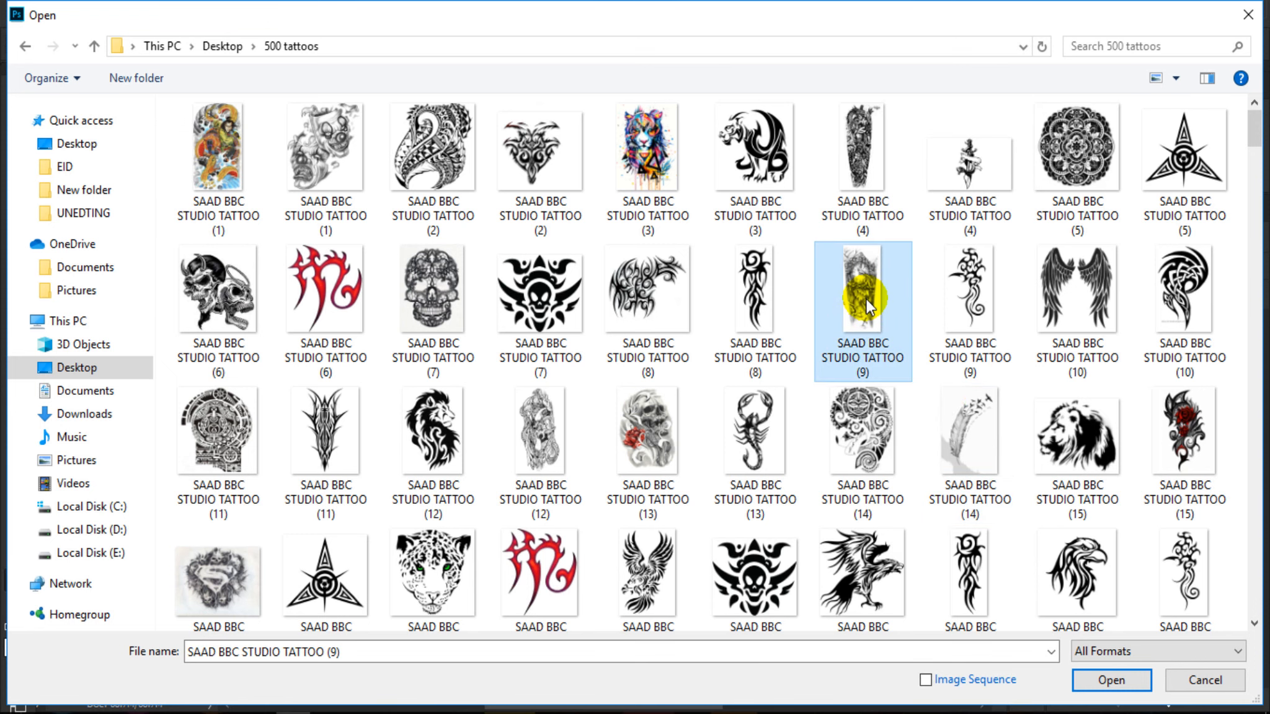
scroll(865, 299, "down", 2)
scroll(867, 307, "down", 15)
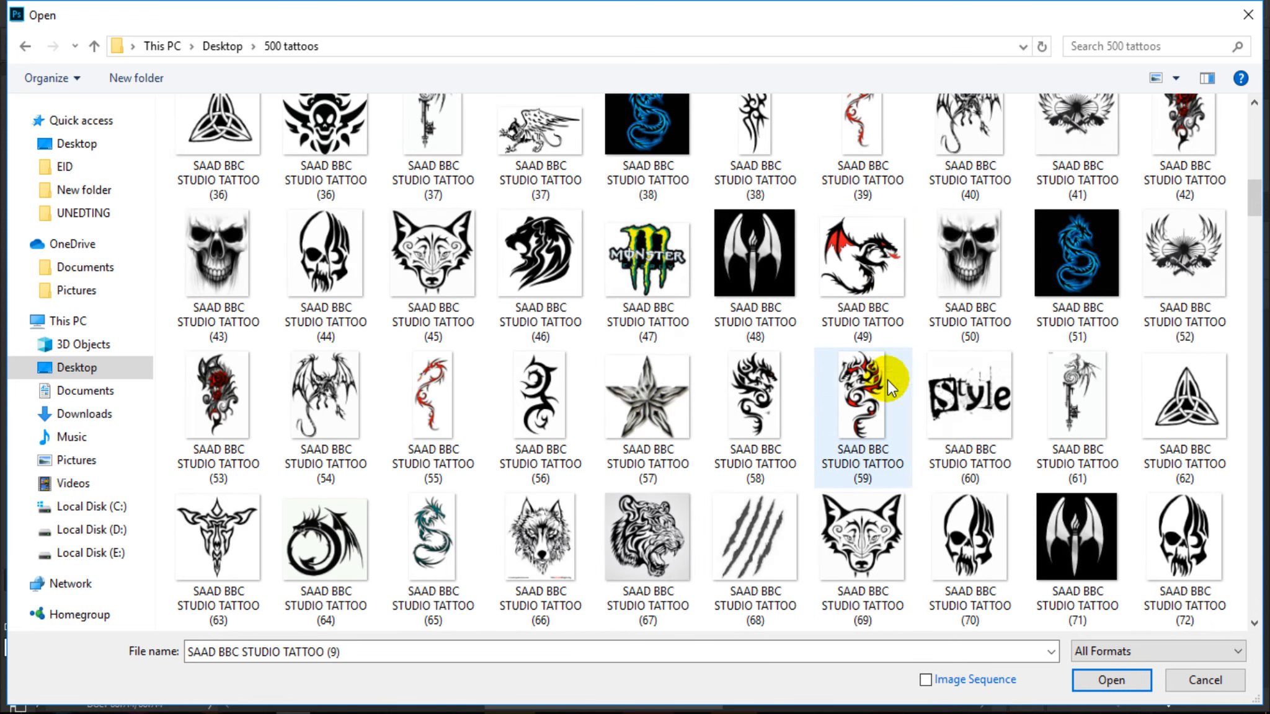
scroll(815, 386, "down", 3)
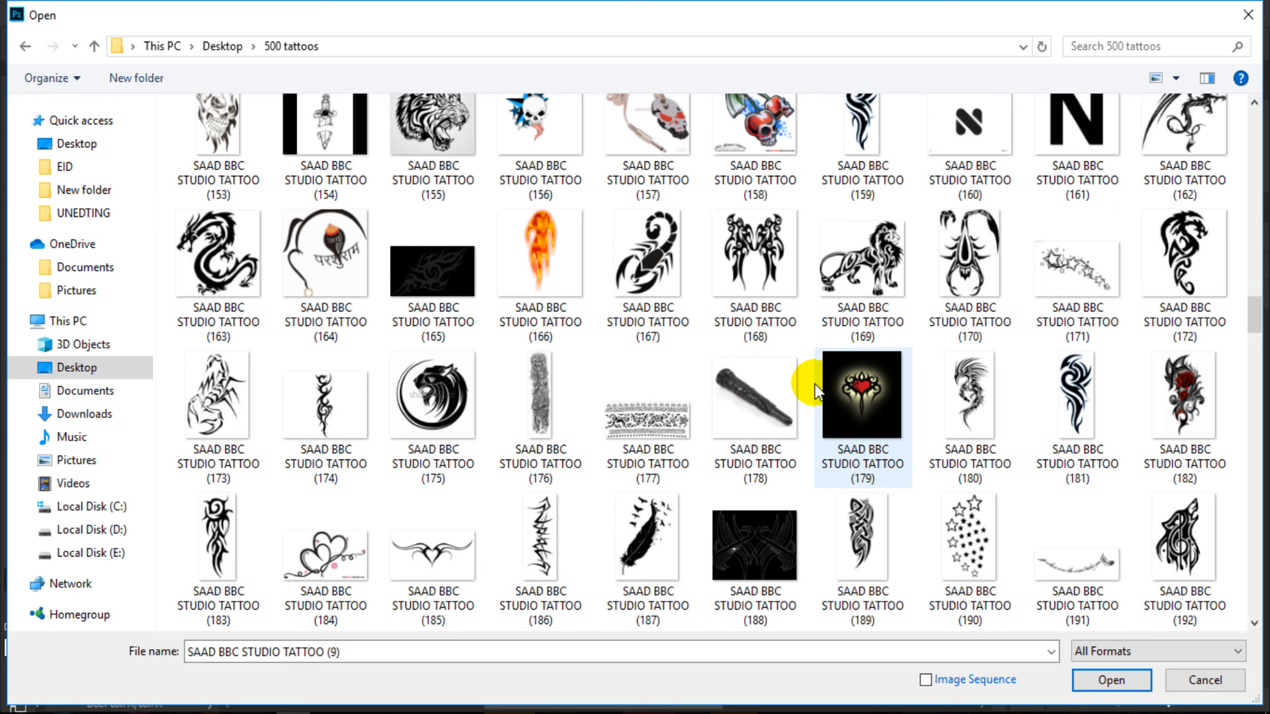
scroll(807, 475, "up", 1)
scroll(811, 480, "up", 2)
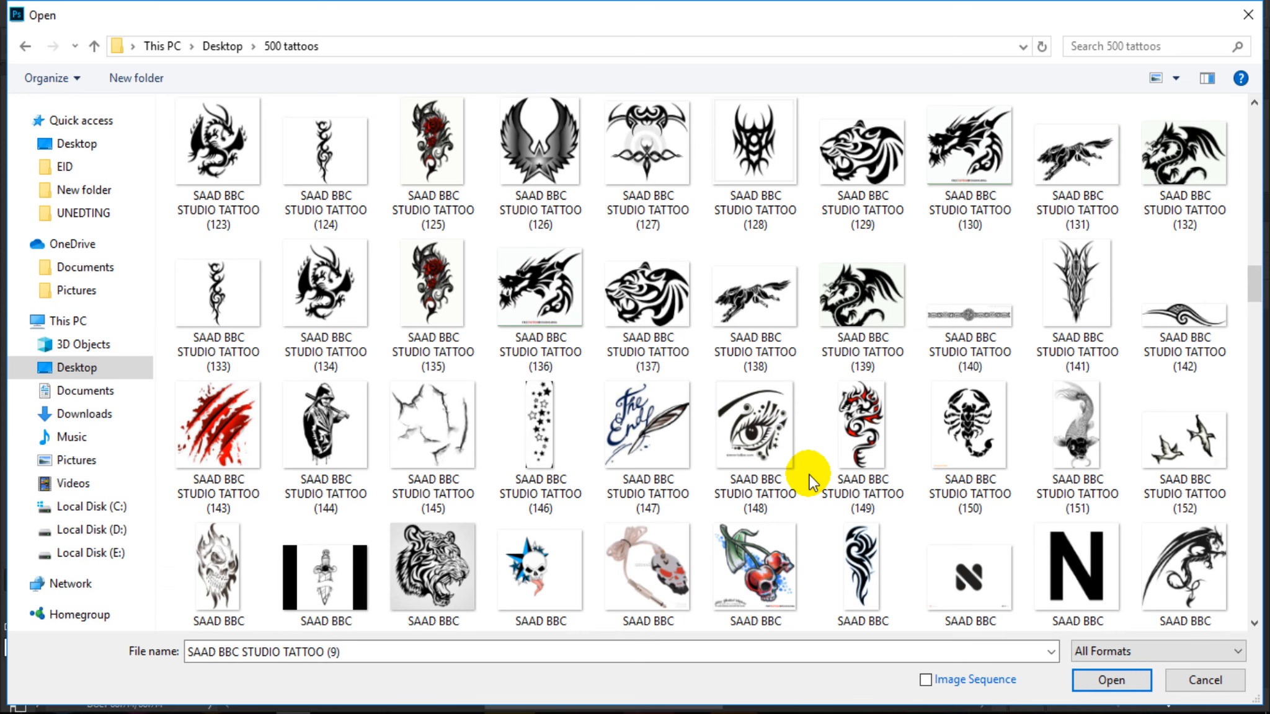
scroll(811, 480, "up", 2)
scroll(810, 480, "up", 2)
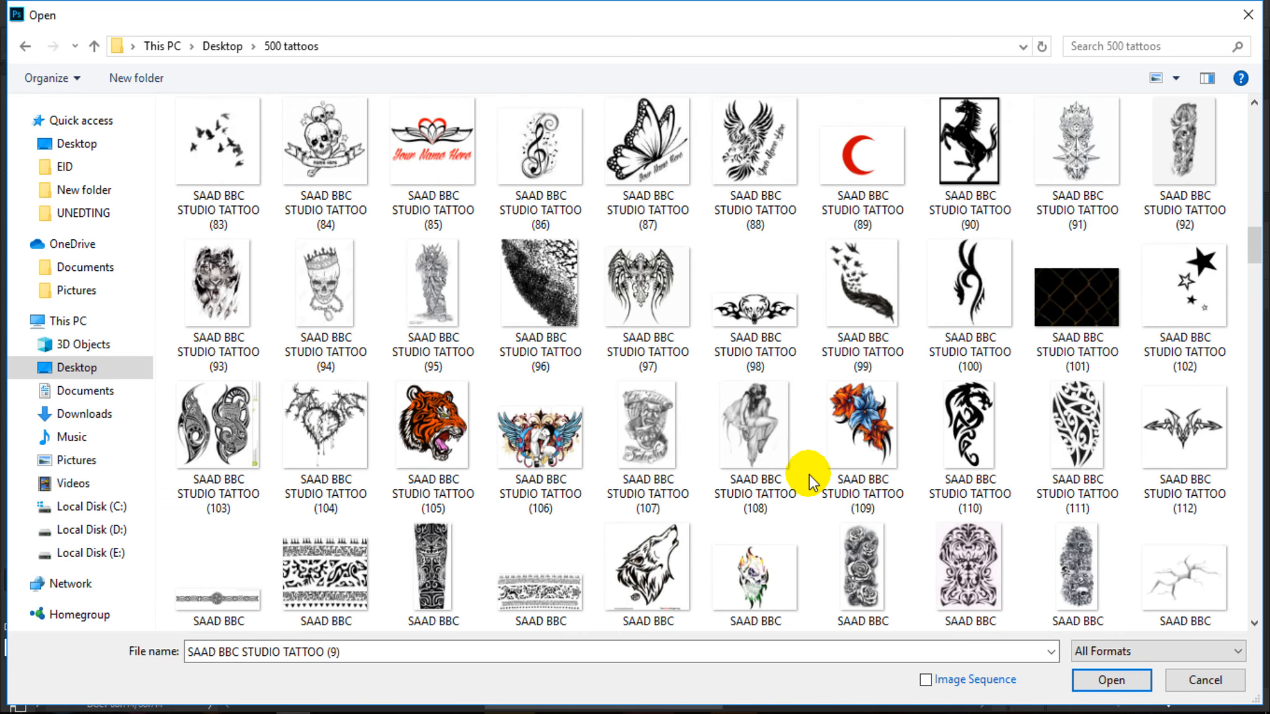
scroll(810, 481, "up", 2)
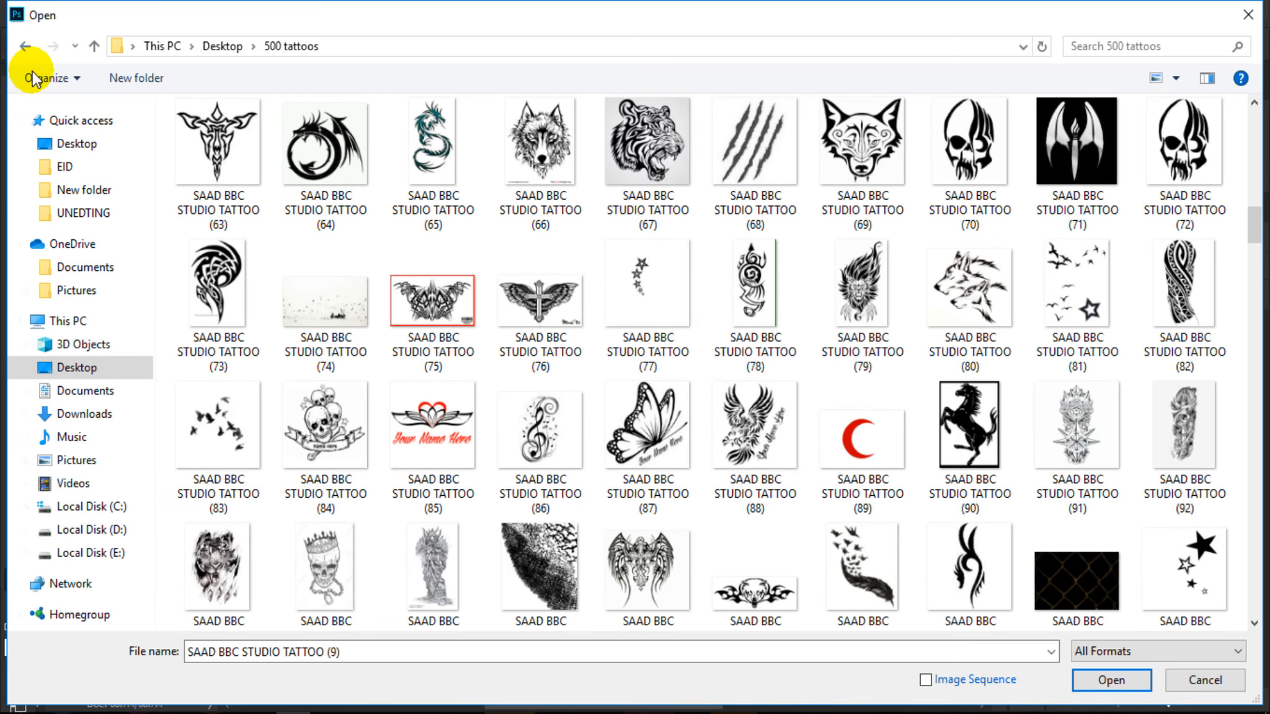
scroll(960, 360, "up", 2)
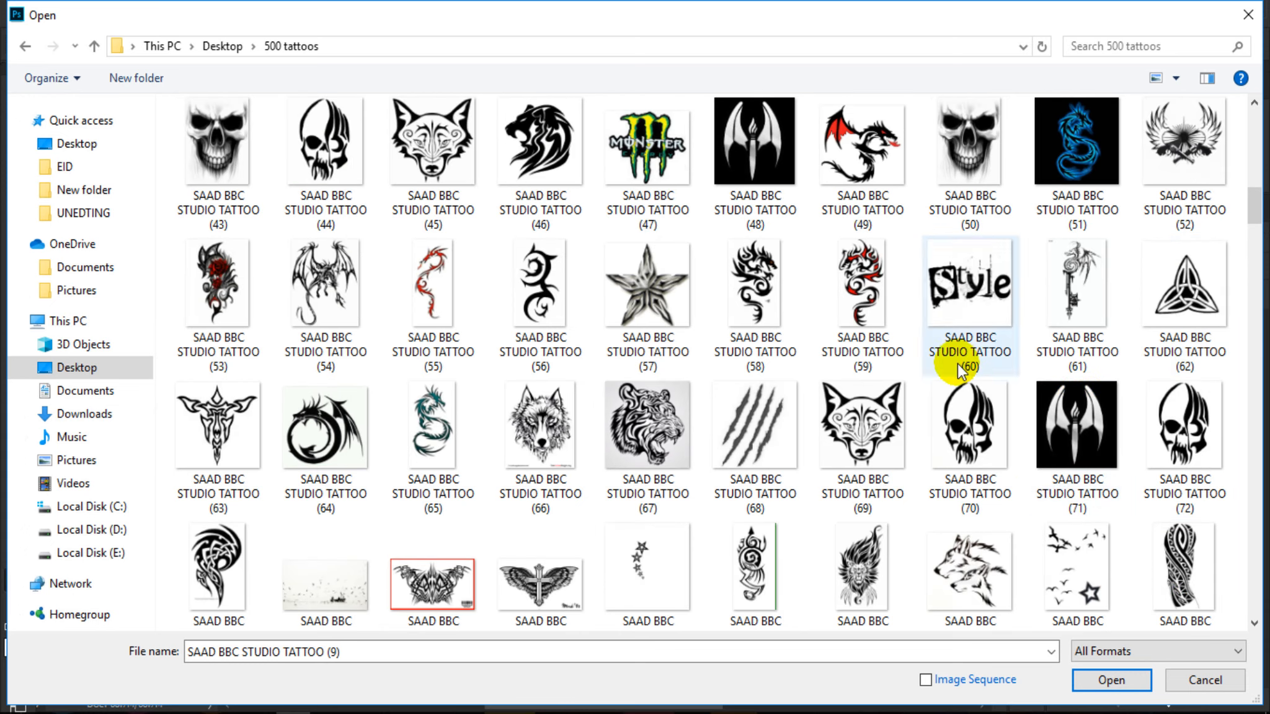
scroll(915, 341, "up", 2)
scroll(914, 338, "up", 5)
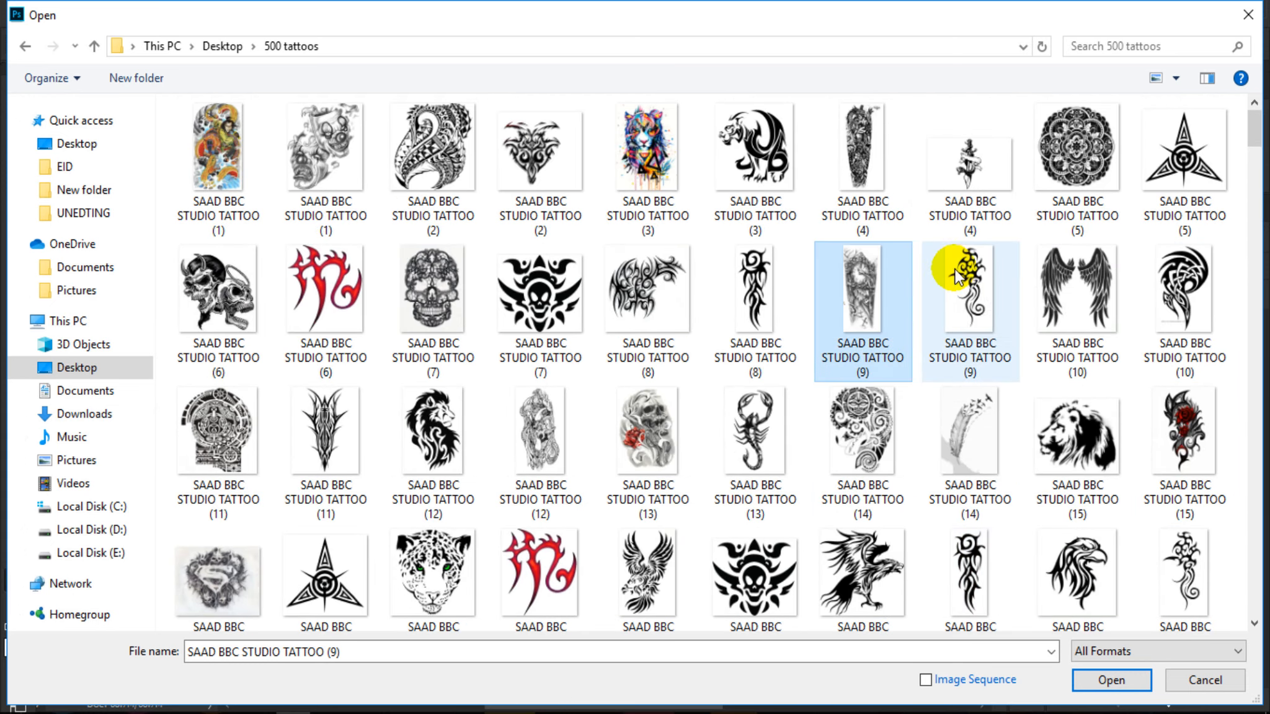
double_click(876, 309)
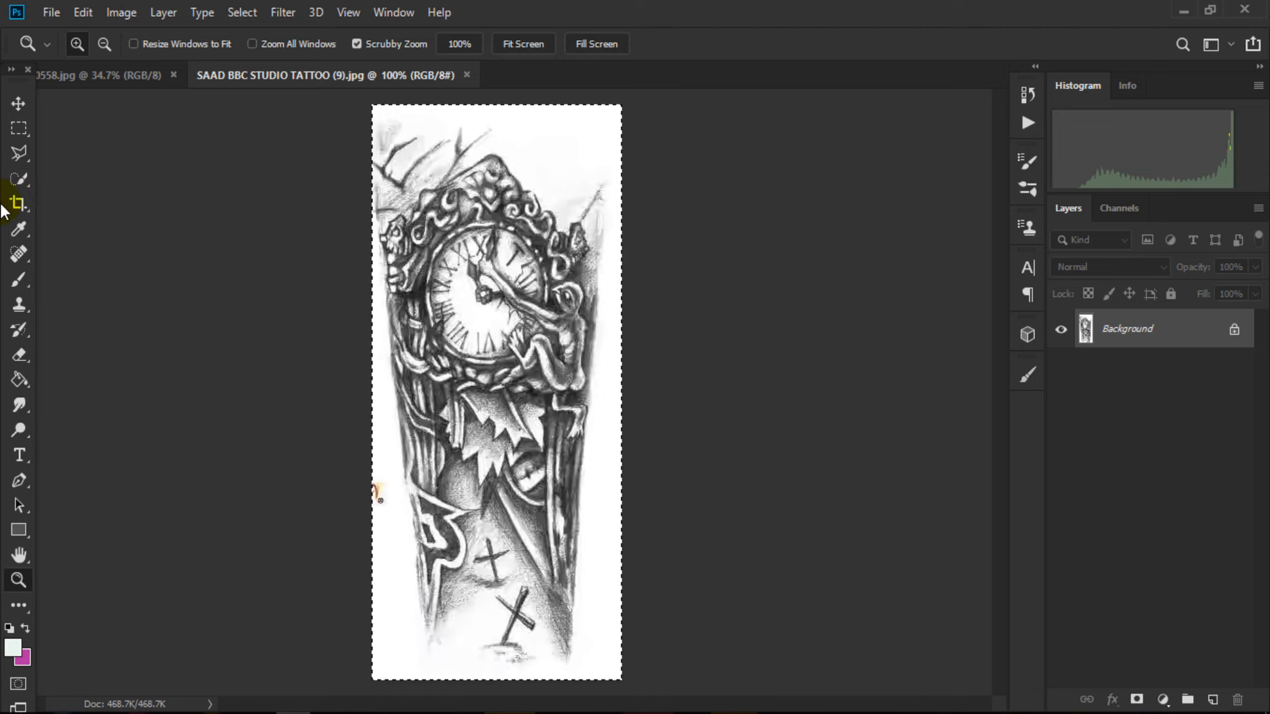
Select the whole clock tattoo and drag it into the BBC_0558 portrait.
left_click(18, 103)
key("ctrl+a")
left_click_drag(496, 205, 764, 335)
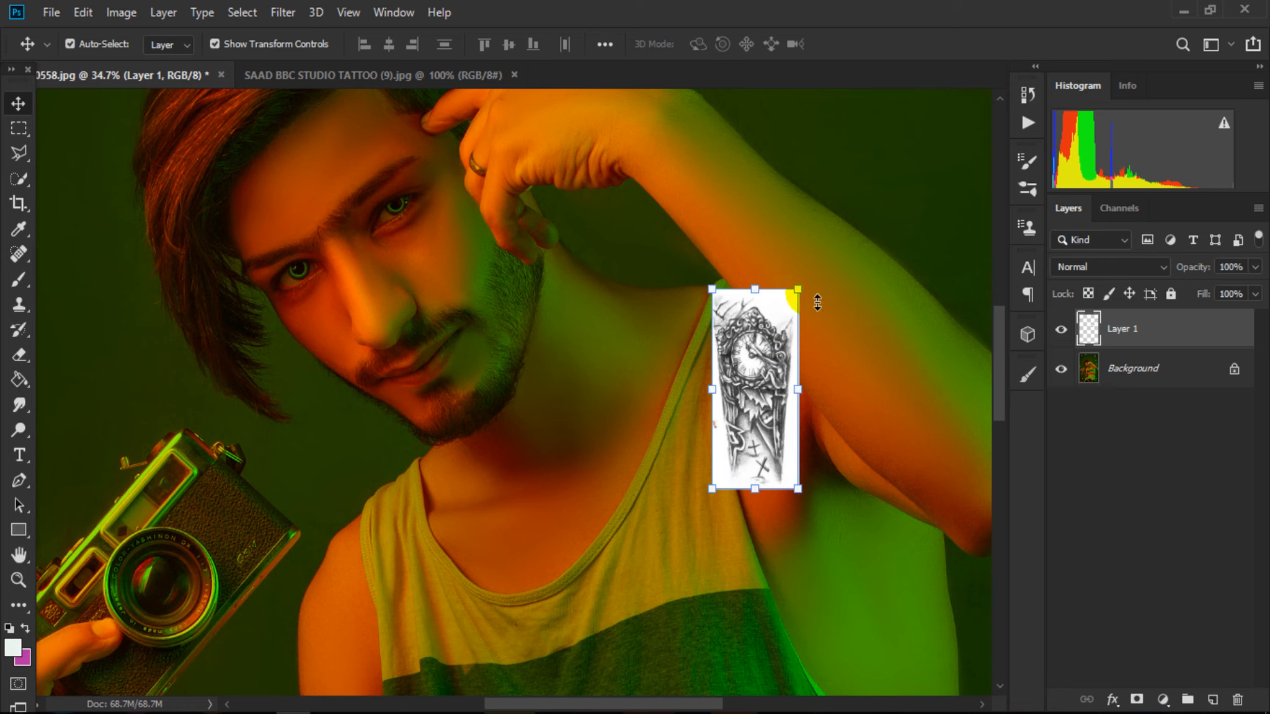
Rotate, enlarge and fit the clock tattoo along the raised forearm, then commit the transform.
left_click_drag(767, 281, 878, 473)
left_click_drag(797, 400, 805, 236)
key("space")
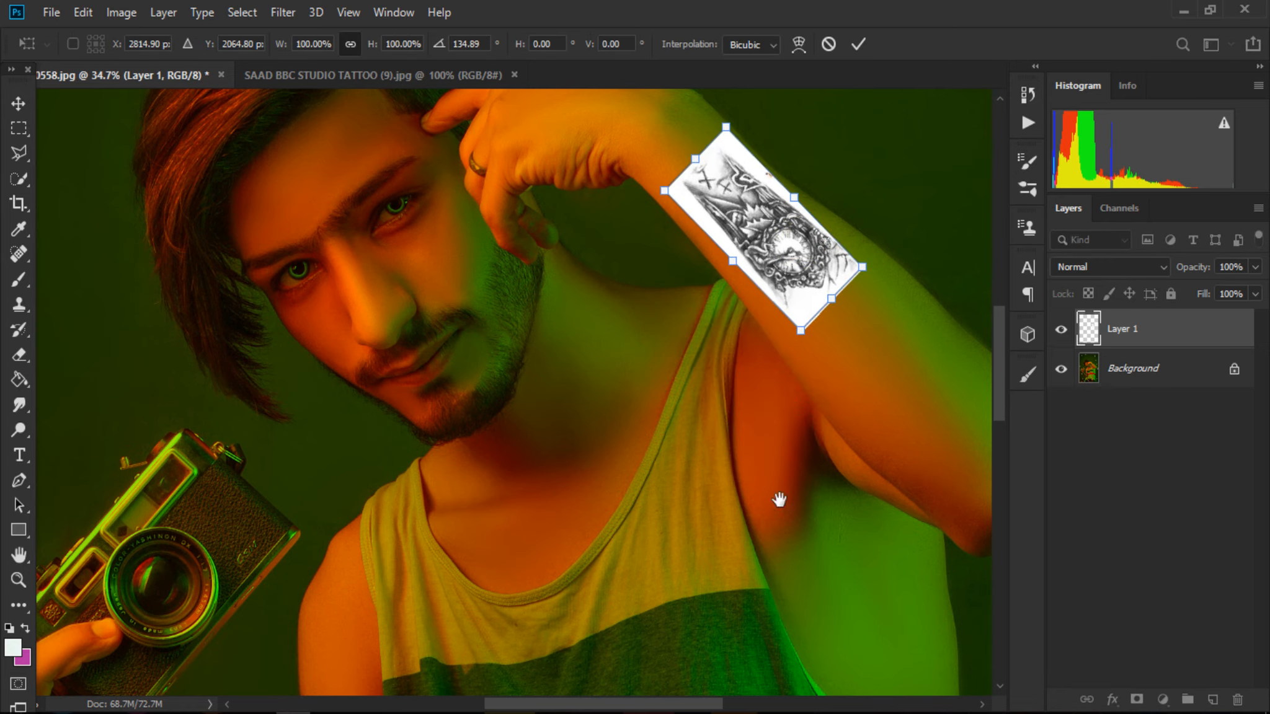
left_click_drag(818, 484, 488, 466)
left_click_drag(504, 311, 708, 500)
left_click_drag(611, 227, 588, 239)
mouse_move(444, 389)
left_mouse_down()
mouse_move(458, 394)
mouse_move(459, 372)
left_mouse_up()
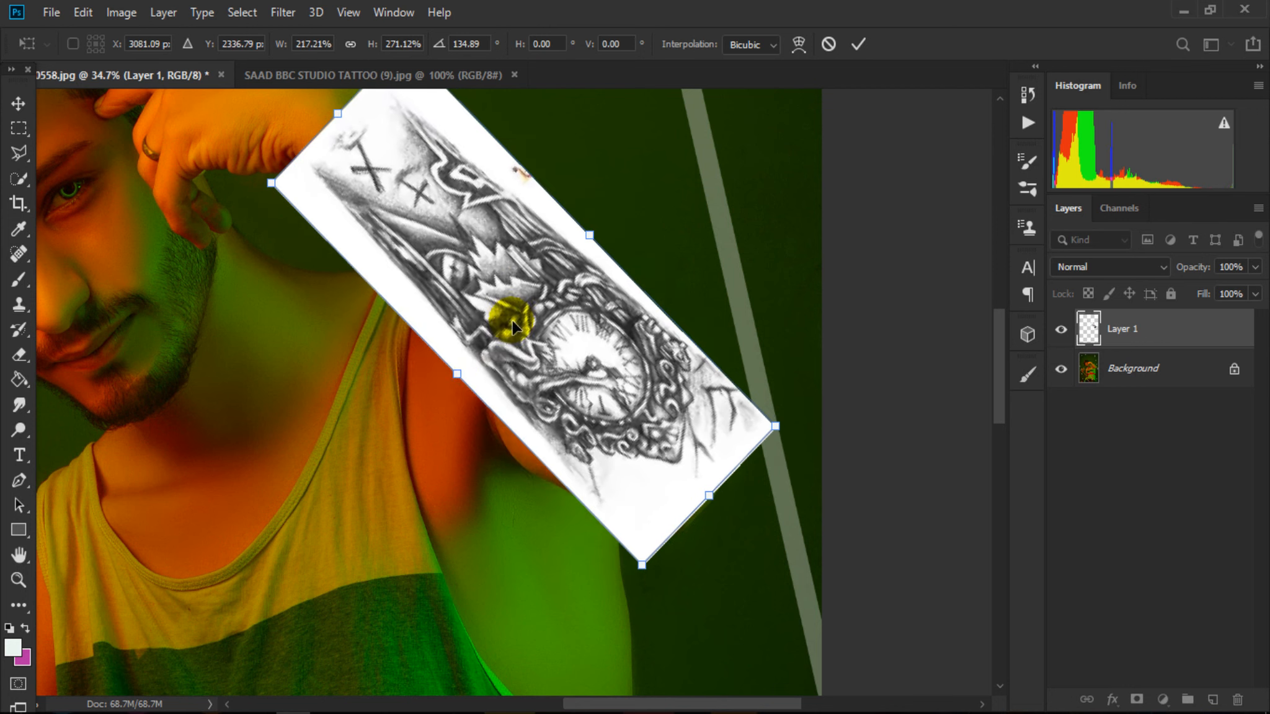
left_click(858, 44)
Set Layer 1's blend mode to Multiply and zoom in on the tattooed arm.
left_click(1112, 268)
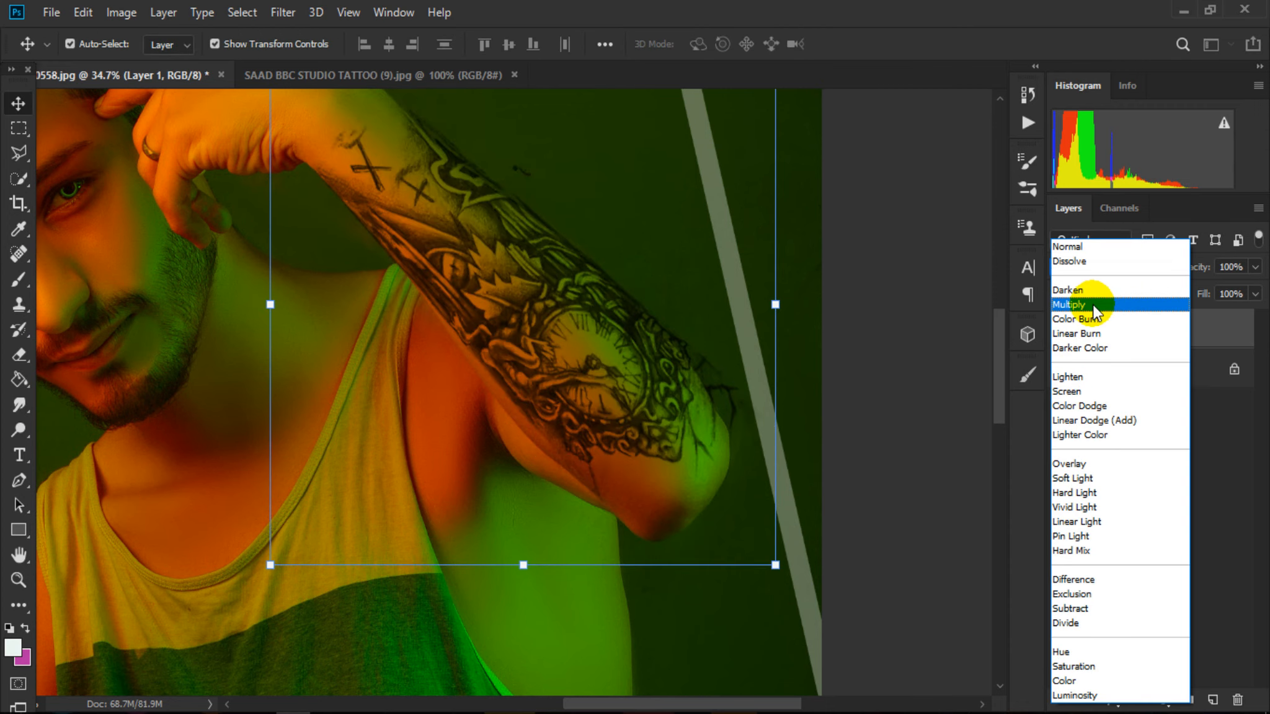
left_click(1095, 304)
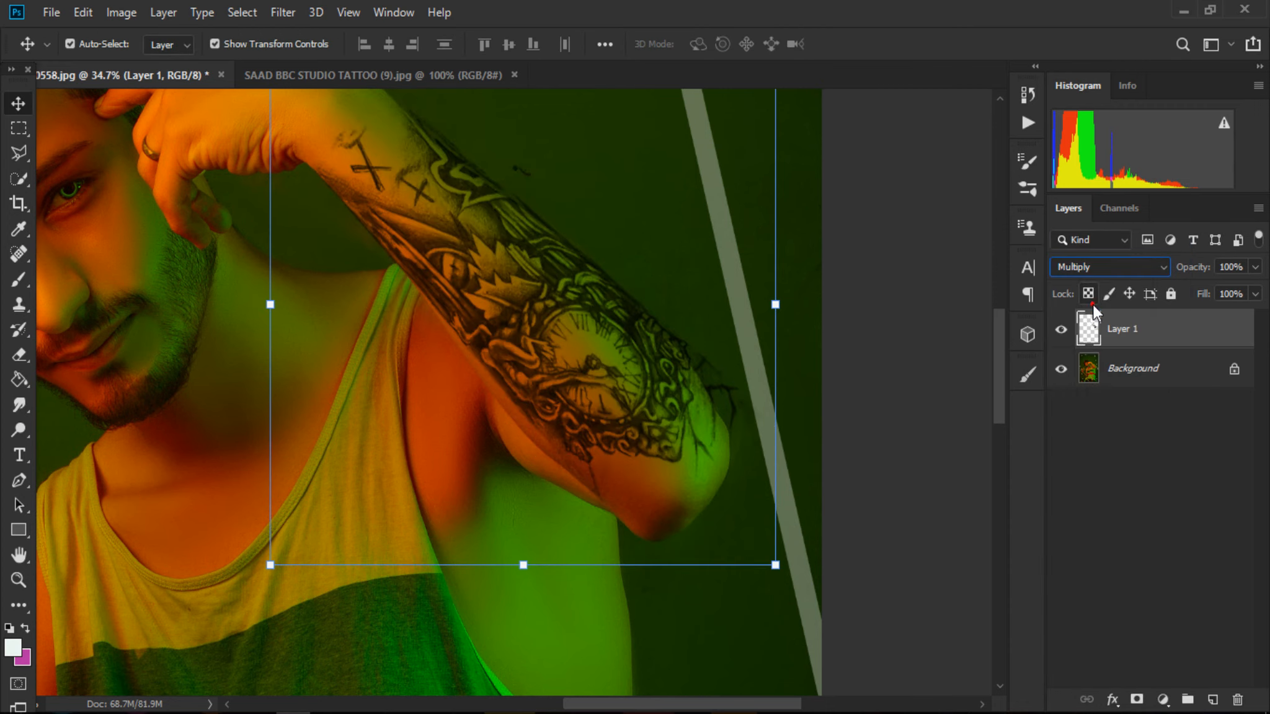
left_click(18, 580)
right_click(518, 360)
left_click(538, 369)
left_click_drag(610, 317, 909, 485)
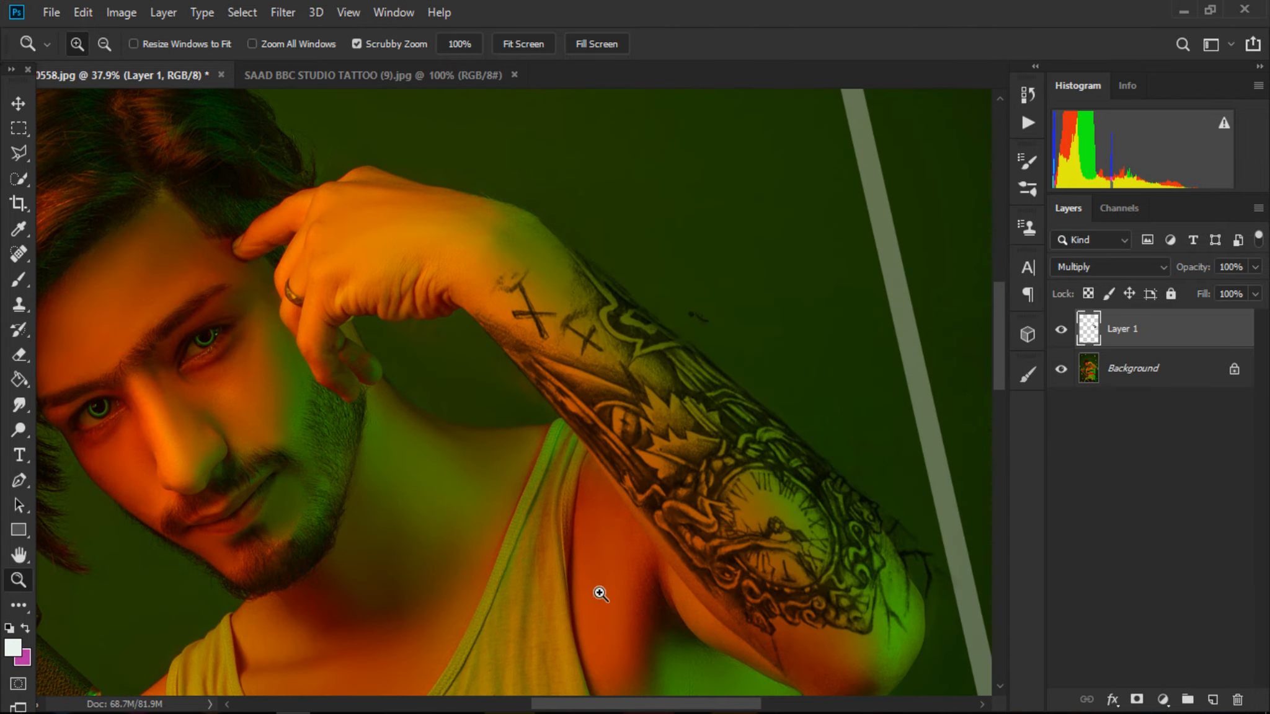
left_click_drag(600, 594, 425, 519)
Nudge the sleeve tattoo left and down and rotate it about 2.11° along the forearm.
left_click(19, 105)
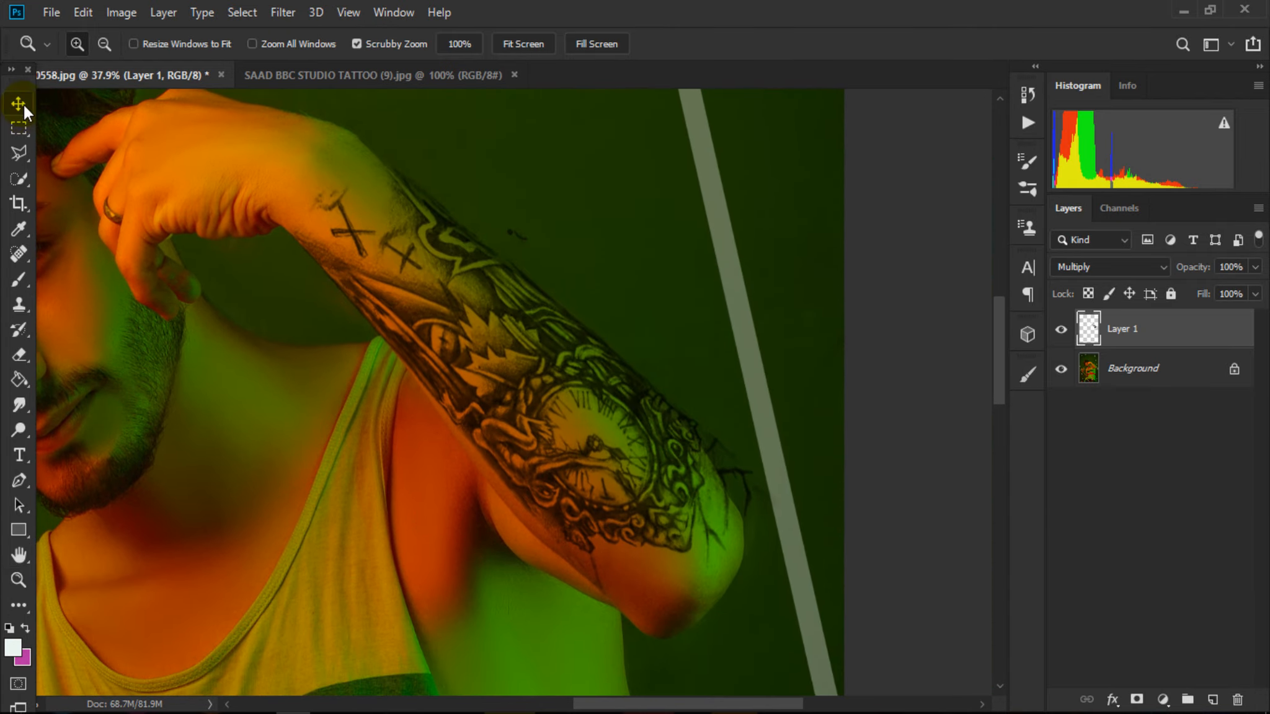
left_click_drag(569, 364, 555, 376)
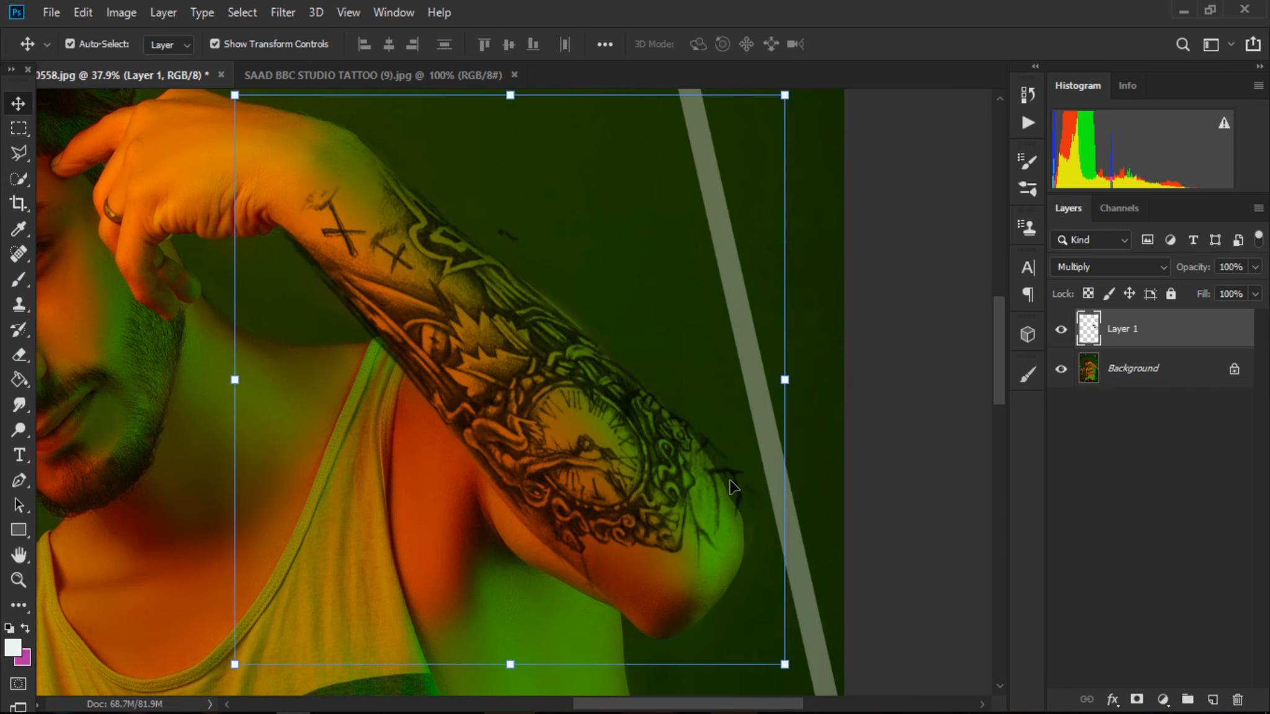
left_click_drag(809, 352, 810, 362)
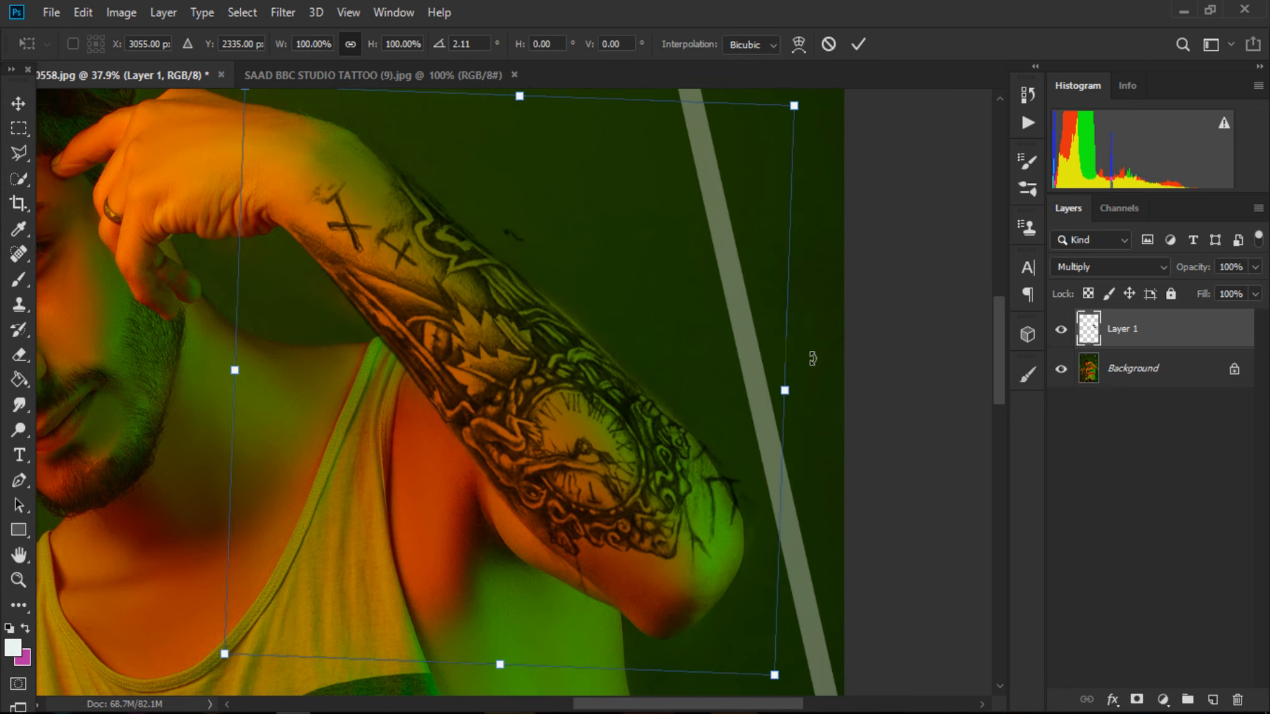
left_click(859, 44)
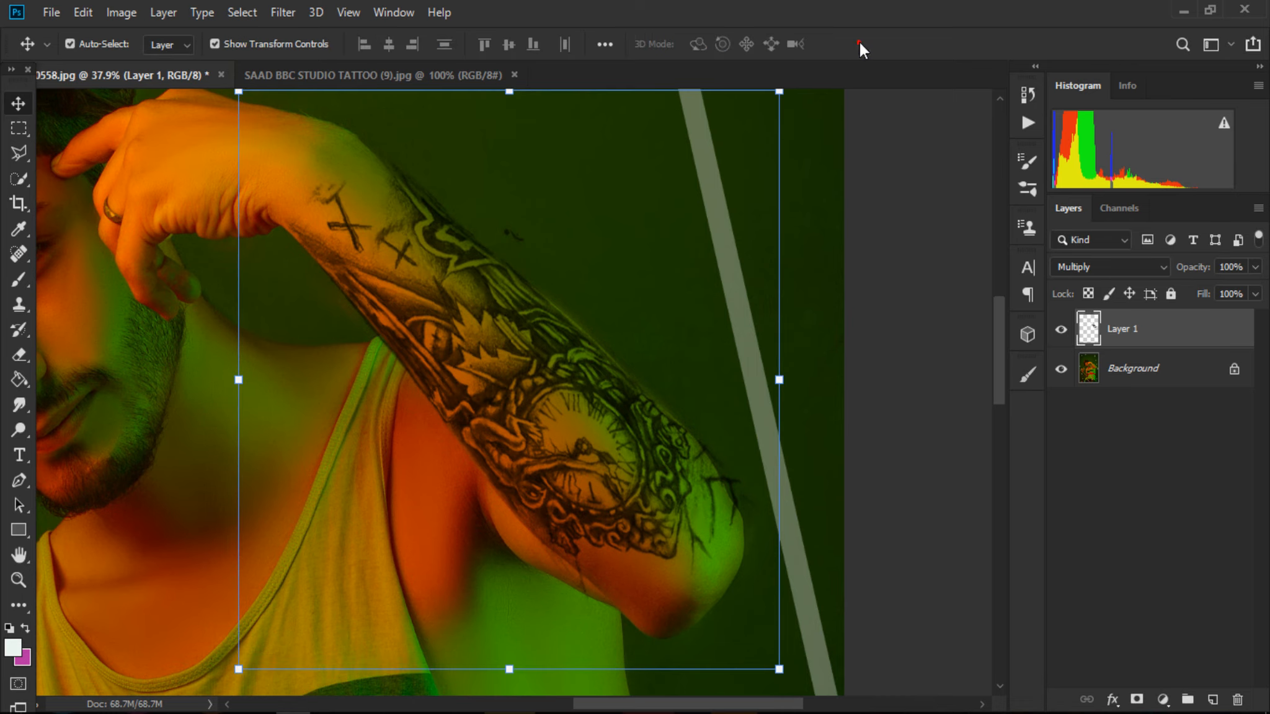
Erase the tattoo overspill past the arm's edges with resized Eraser brushes.
left_click(18, 355)
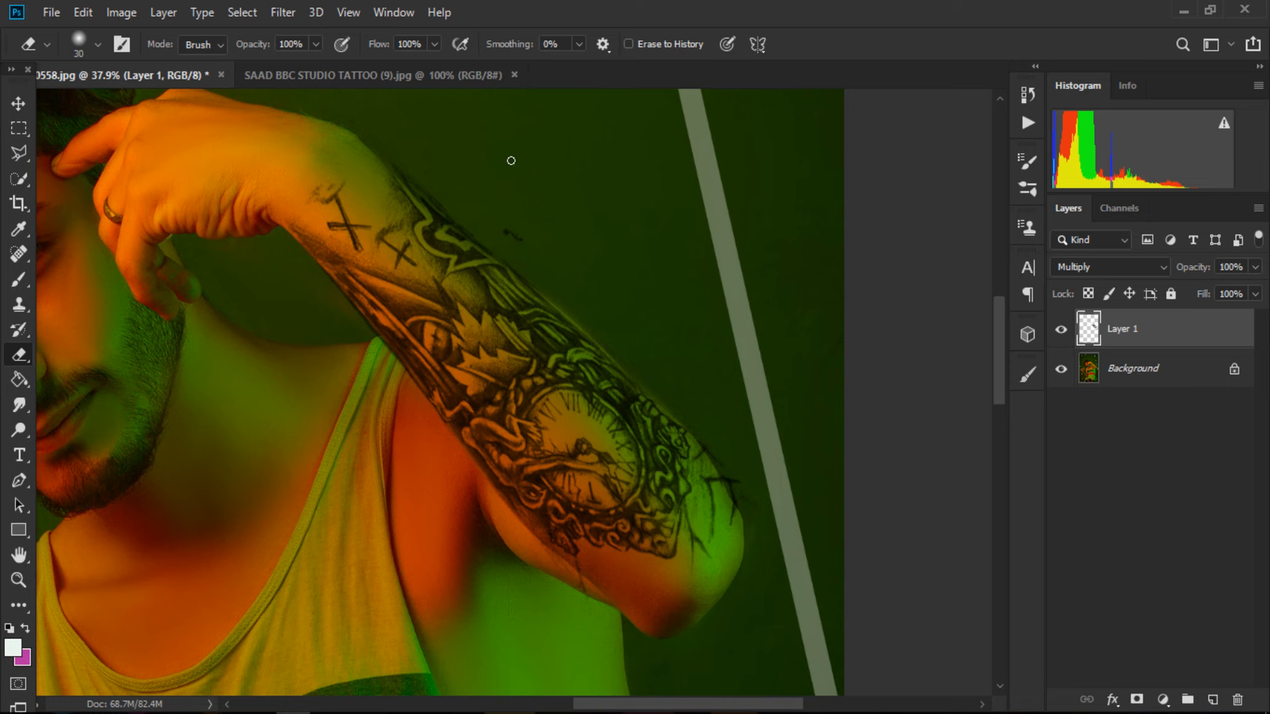
scroll(494, 224, "down", 3)
key("bracketright")
key("bracketright")
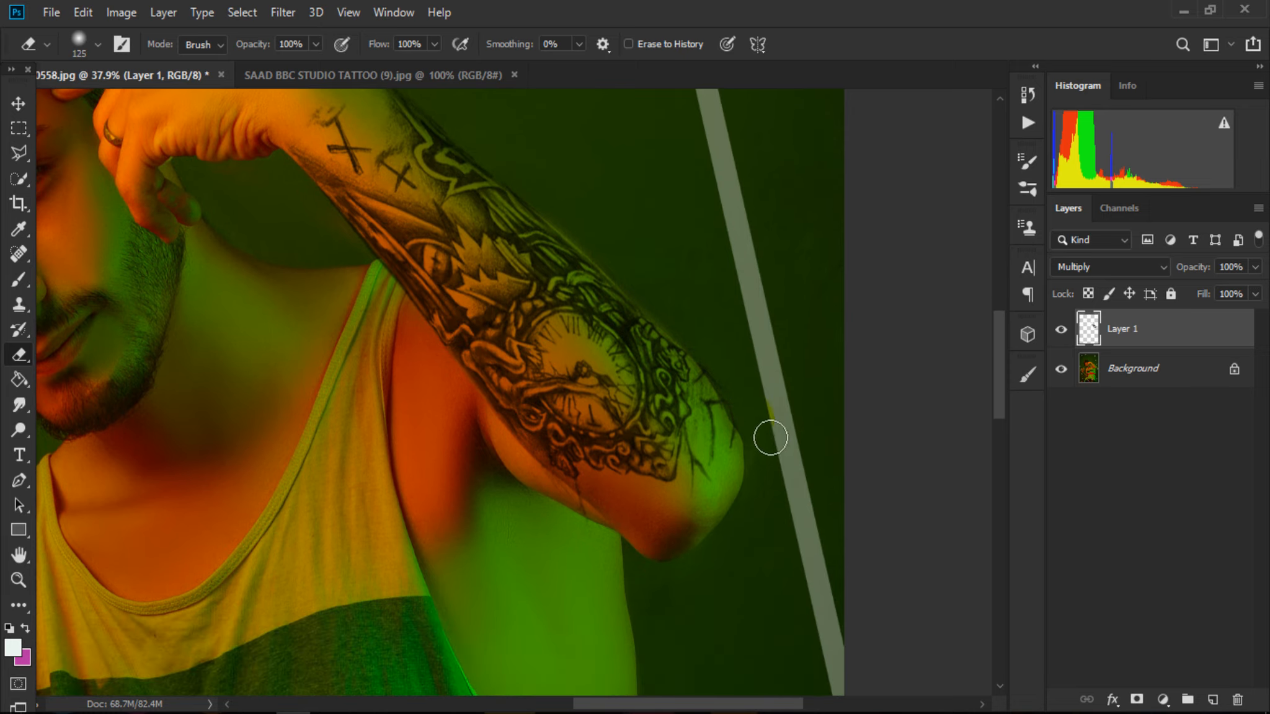
left_click_drag(771, 438, 760, 415)
scroll(524, 186, "up", 4)
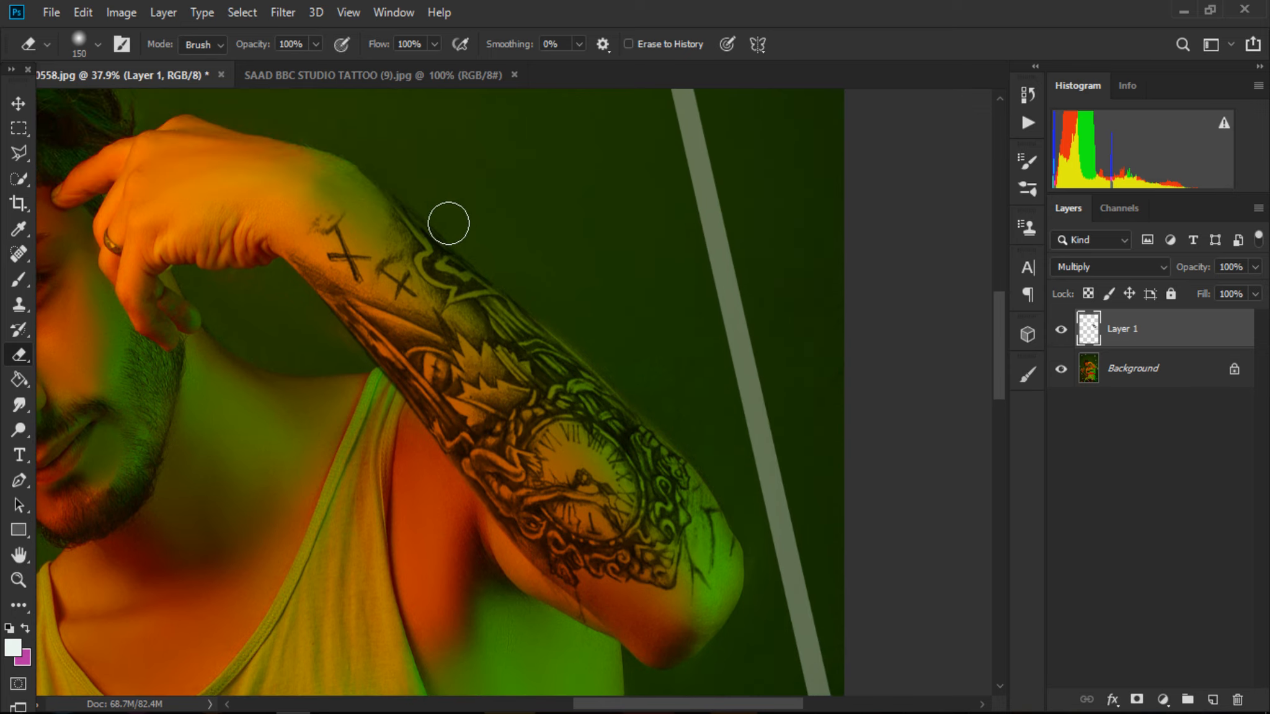
key("bracketleft")
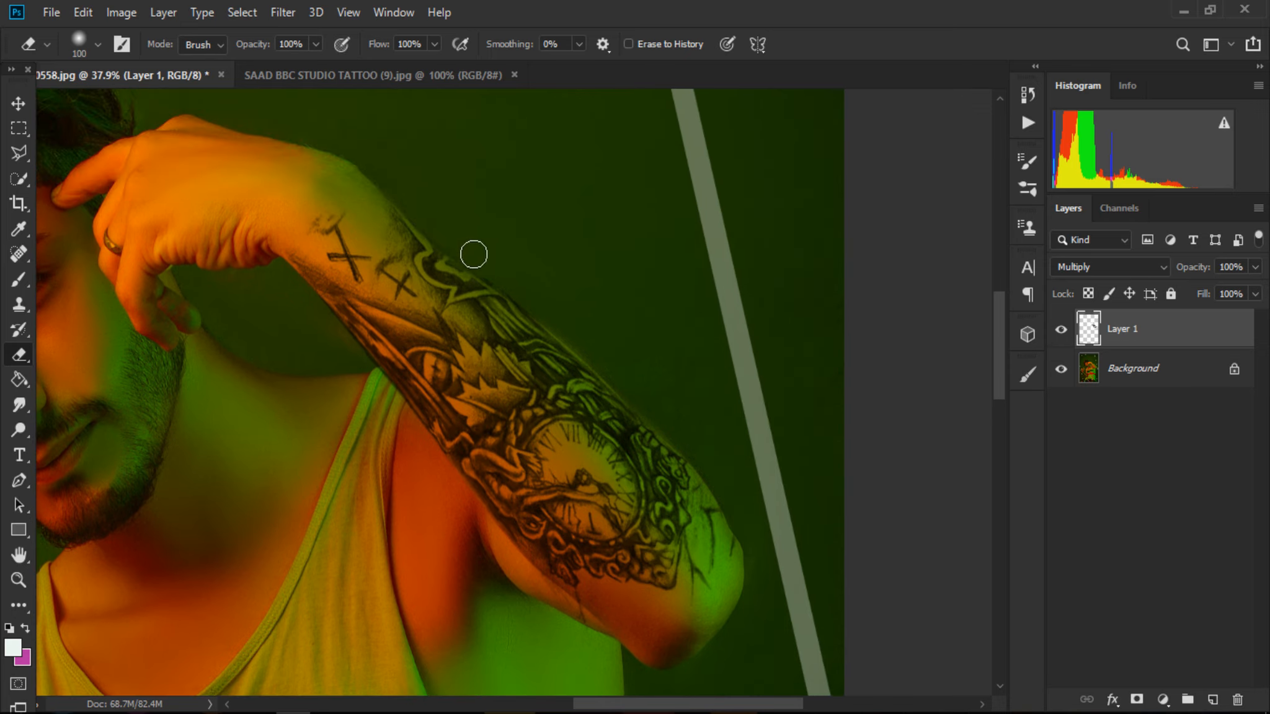
left_click_drag(313, 318, 491, 522)
scroll(620, 537, "down", 4)
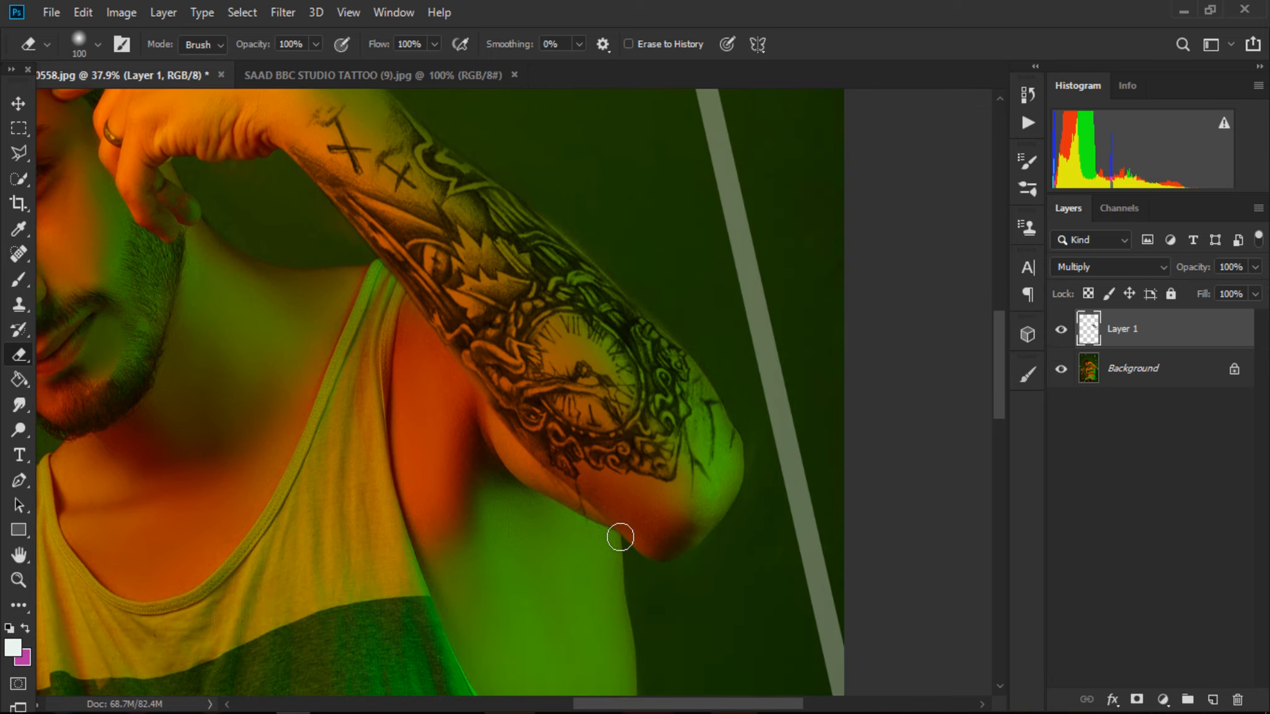
key("]")
scroll(743, 427, "up", 4)
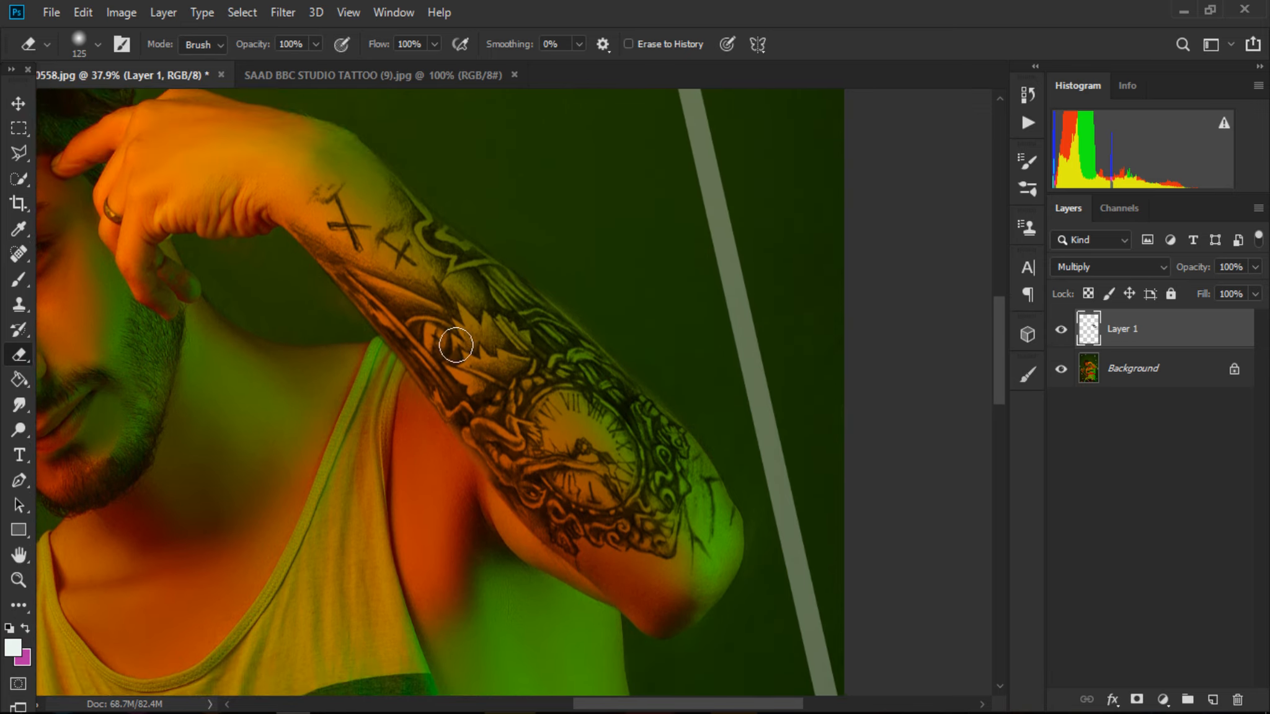
left_click_drag(416, 415, 299, 291)
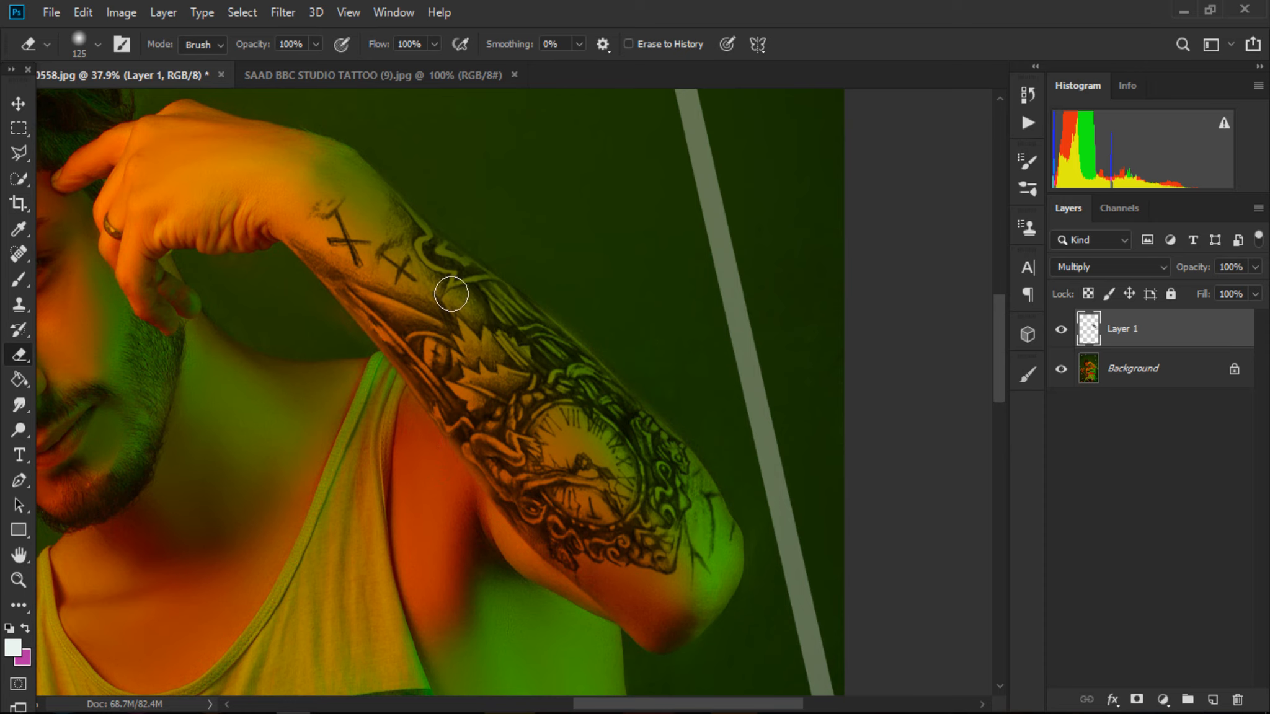
scroll(471, 304, "up", 2)
Fade Layer 1 to 61% opacity, then fit the photo on screen and zoom in.
left_click_drag(1257, 268, 1219, 291)
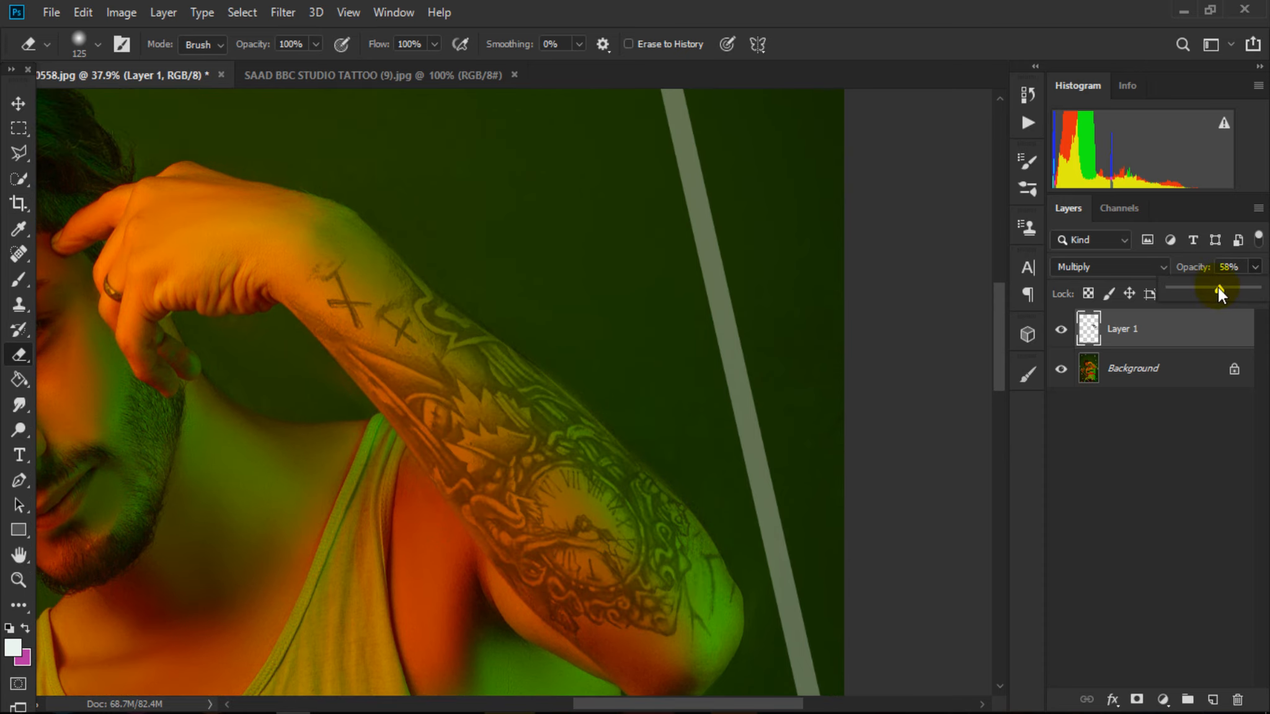
left_click(20, 580)
right_click(632, 350)
left_click(658, 363)
left_click_drag(567, 326, 589, 386)
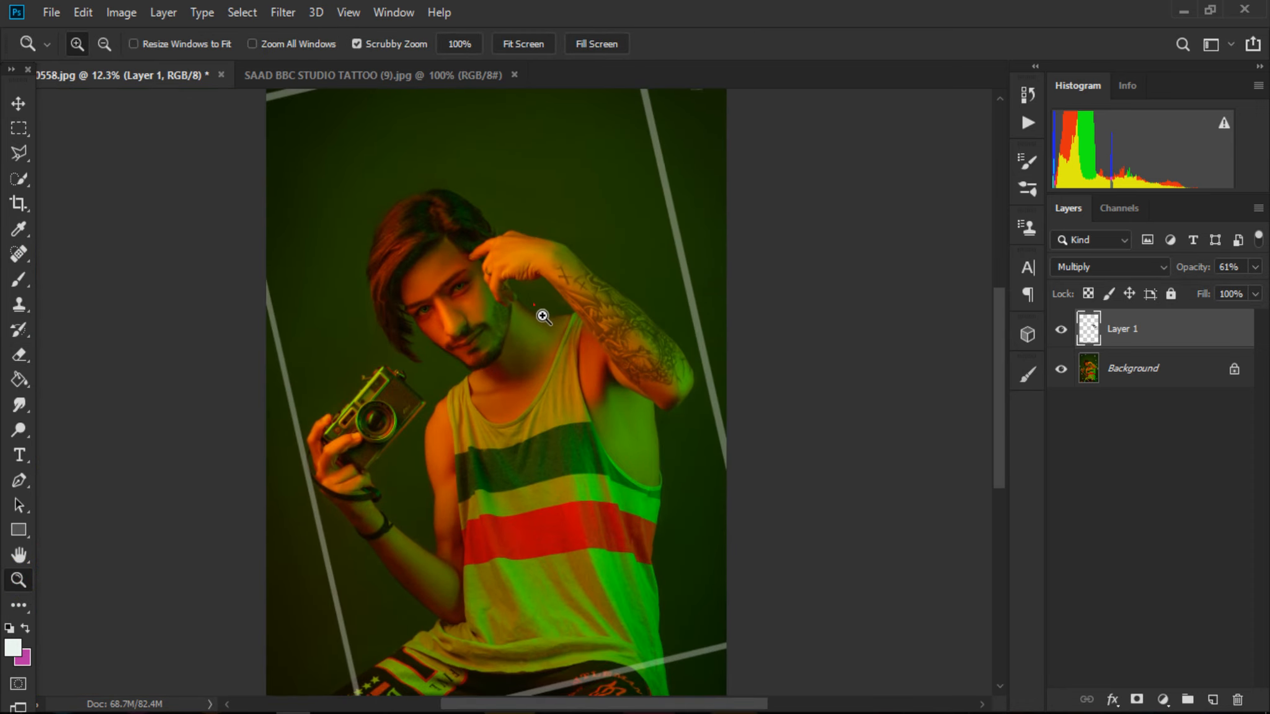
left_click_drag(538, 312, 595, 317)
left_click(1062, 330)
left_click(1062, 330)
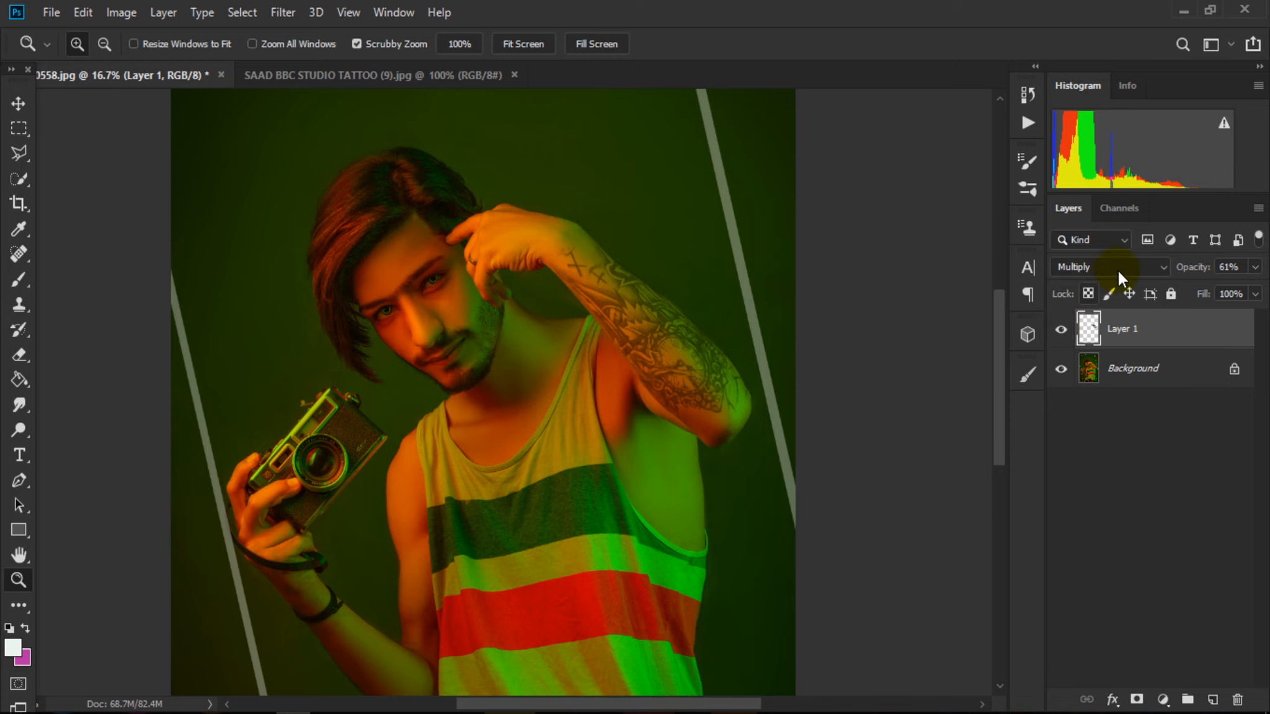
left_click_drag(585, 273, 617, 306)
scroll(572, 352, "up", 2)
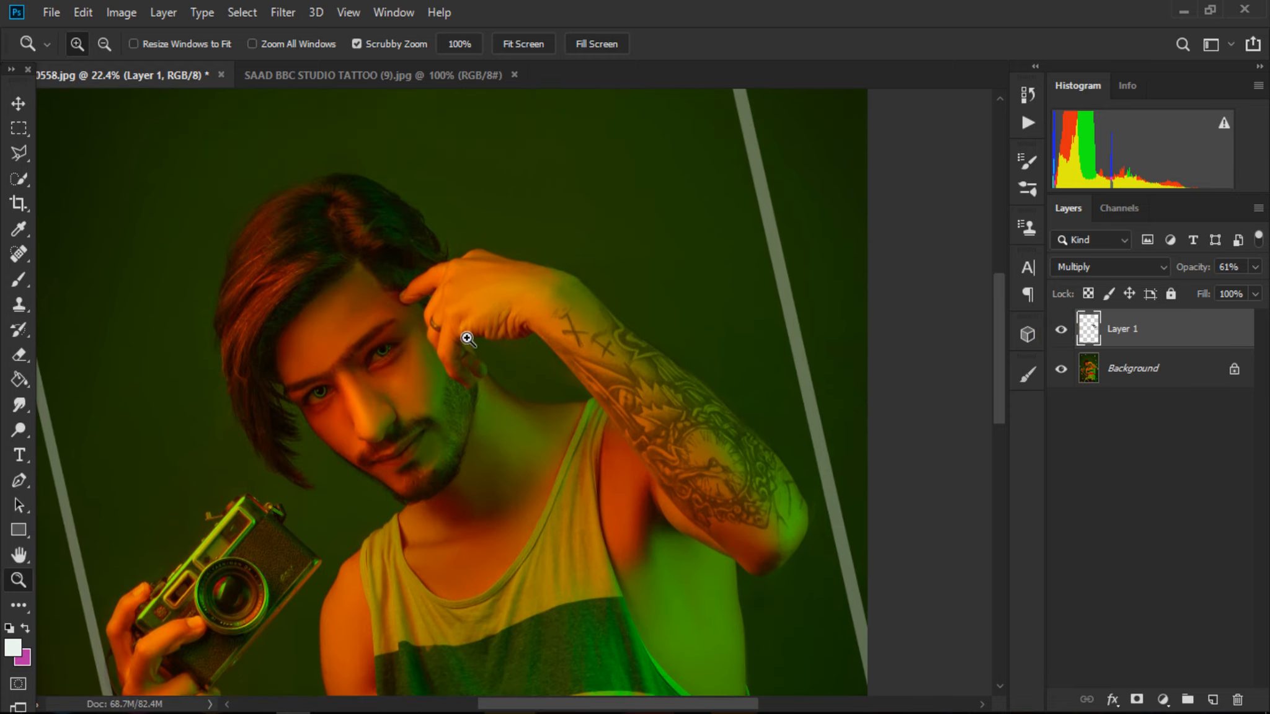
left_click_drag(423, 368, 453, 414)
scroll(465, 409, "down", 2)
left_click_drag(437, 328, 453, 357)
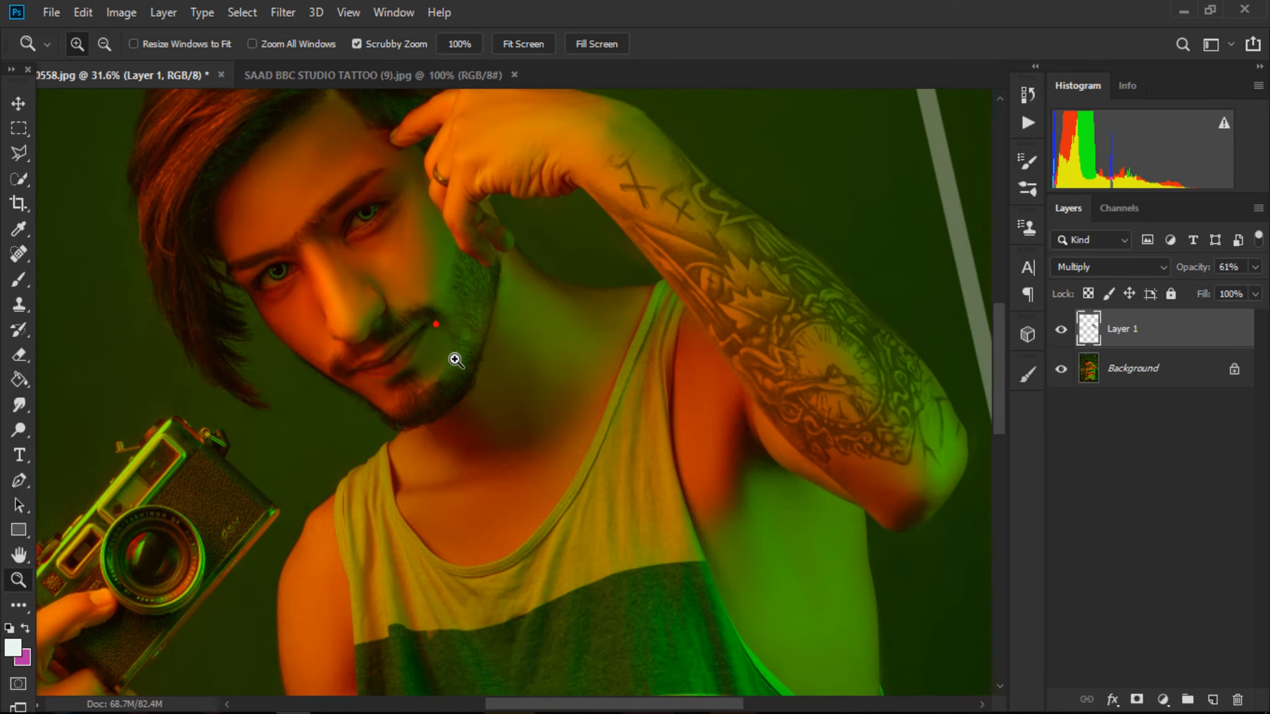
Close the previous portrait and tattoo documents without saving.
left_click(220, 75)
left_click(619, 281)
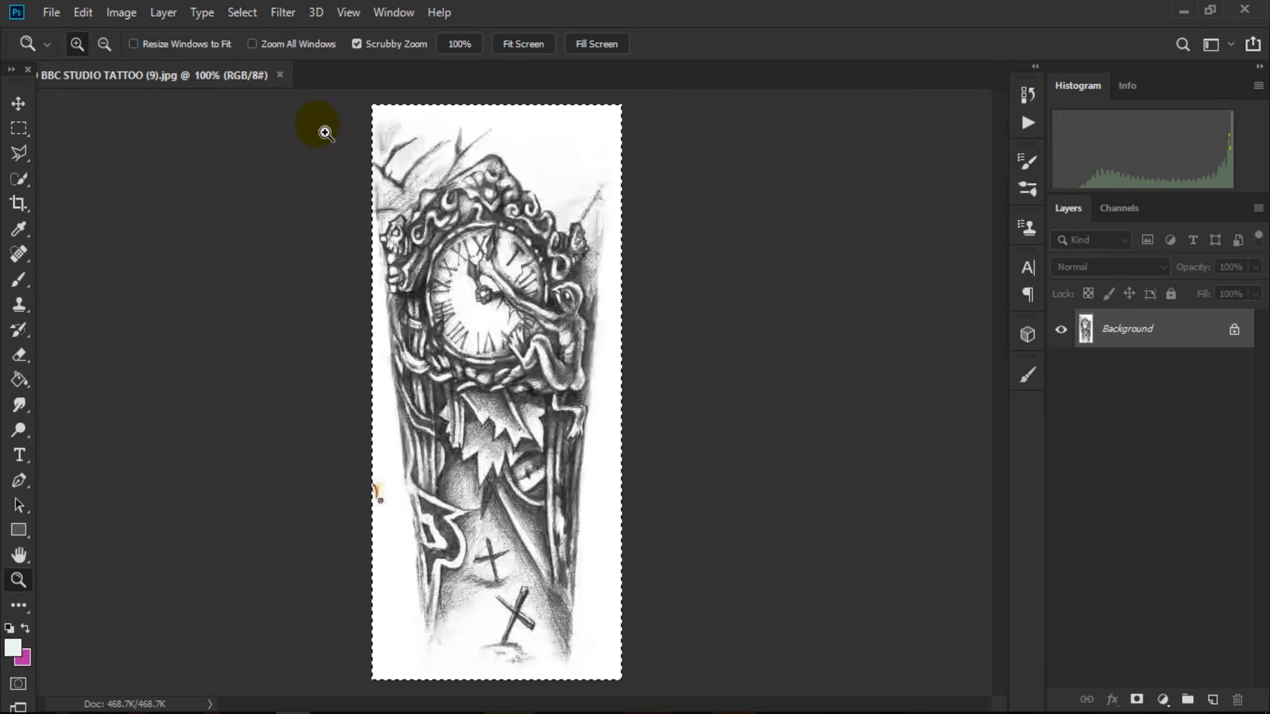
left_click(280, 75)
Open BBC_0548 from the Desktop and zoom it to 21.4%.
double_click(573, 318)
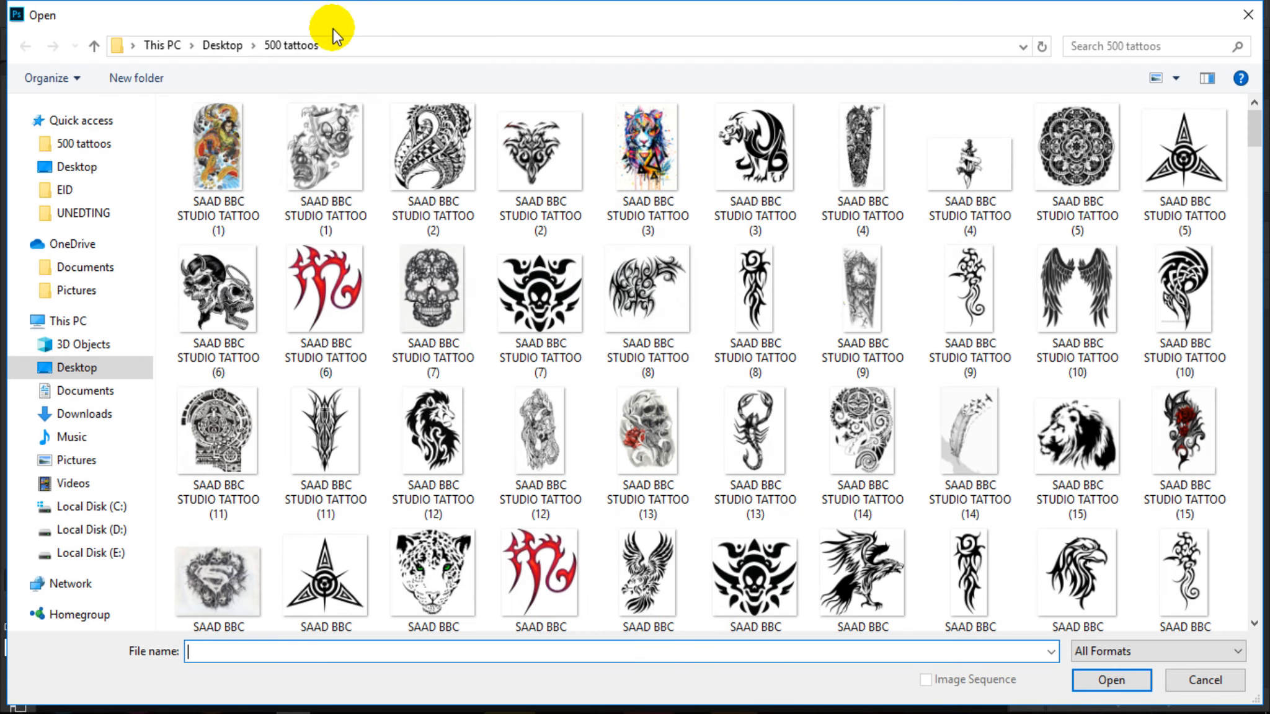
left_click(224, 44)
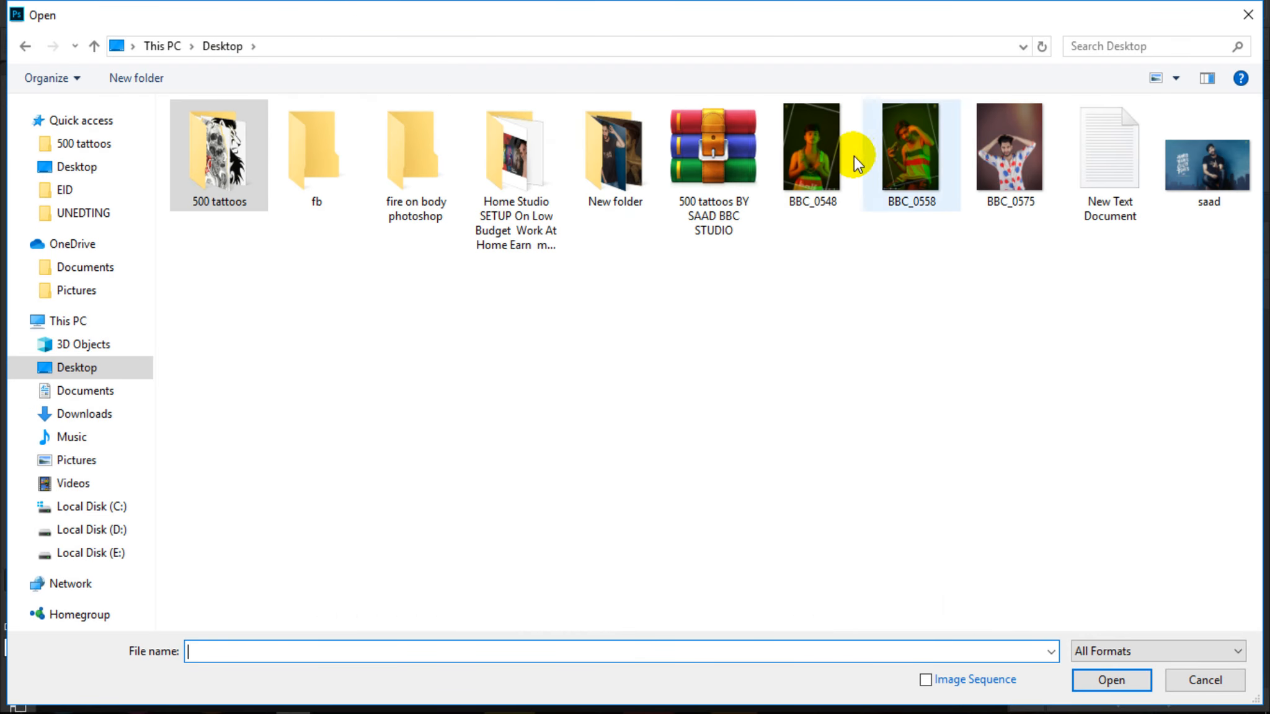
double_click(818, 155)
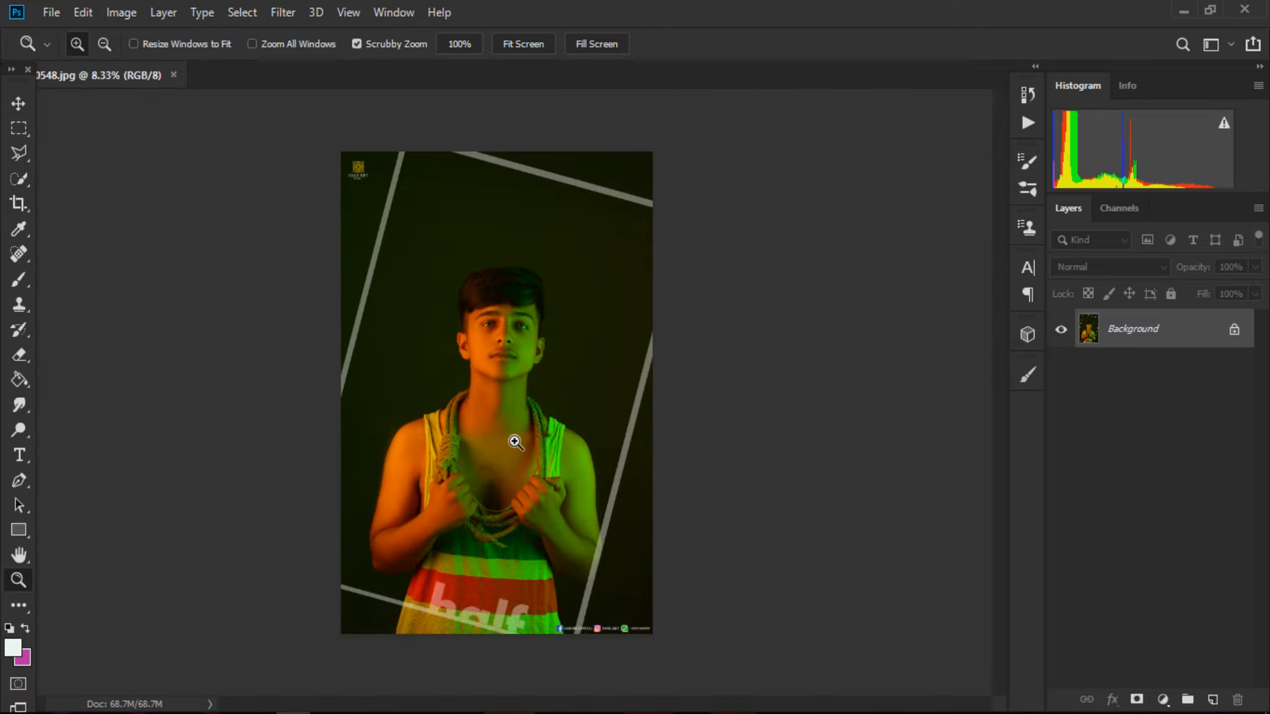
left_click_drag(520, 468, 588, 570)
scroll(572, 527, "down", 3)
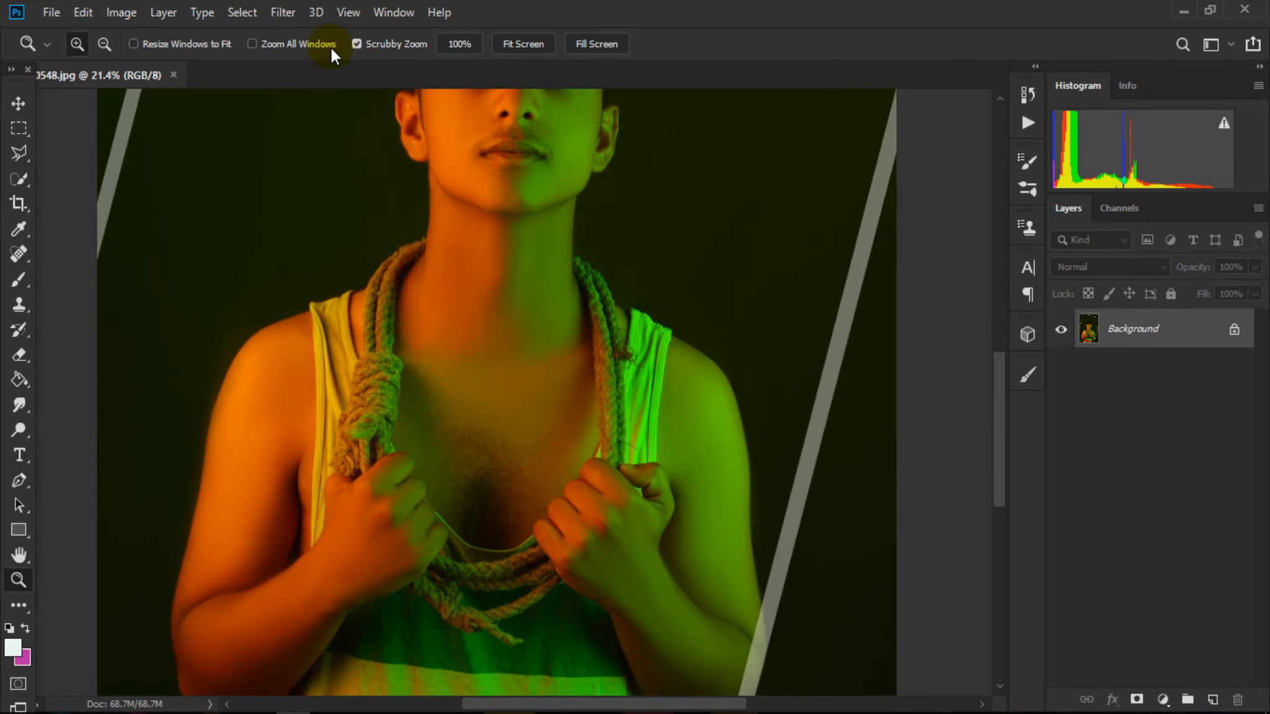
left_click(47, 13)
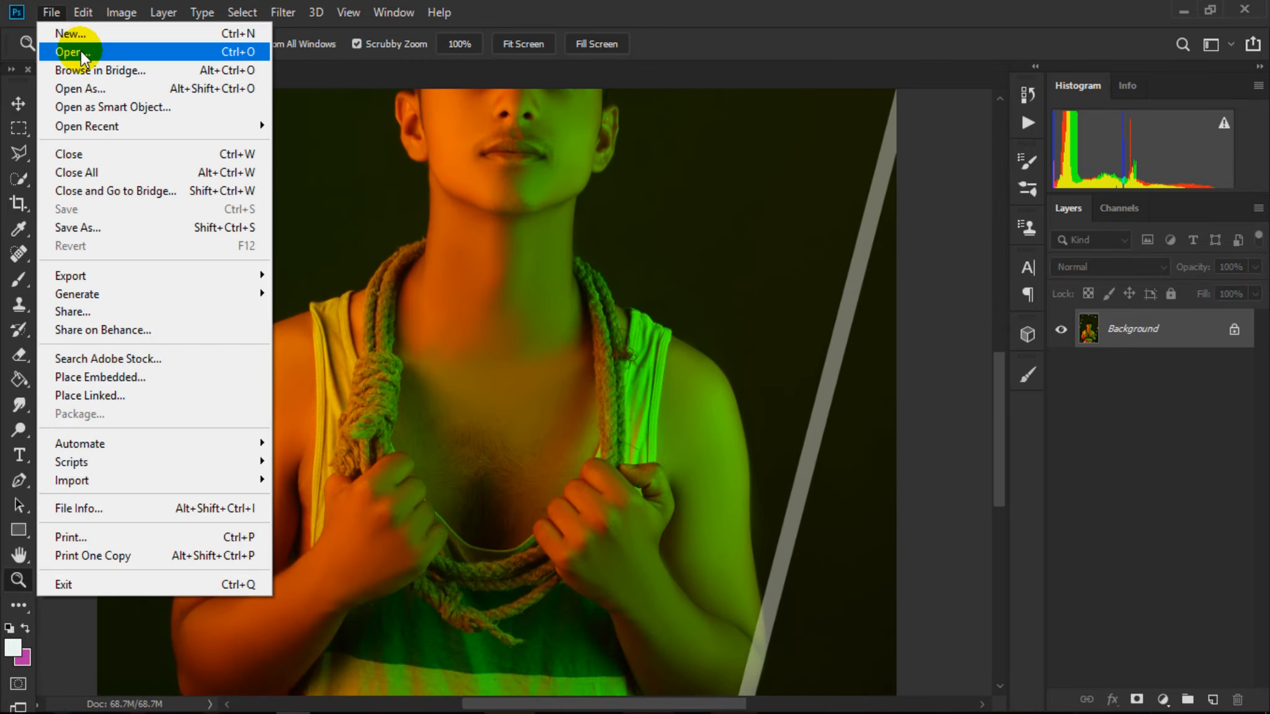
Open SAAD BBC STUDIO TATTOO (334).jpg from the 500 tattoos folder.
left_click(77, 46)
double_click(250, 162)
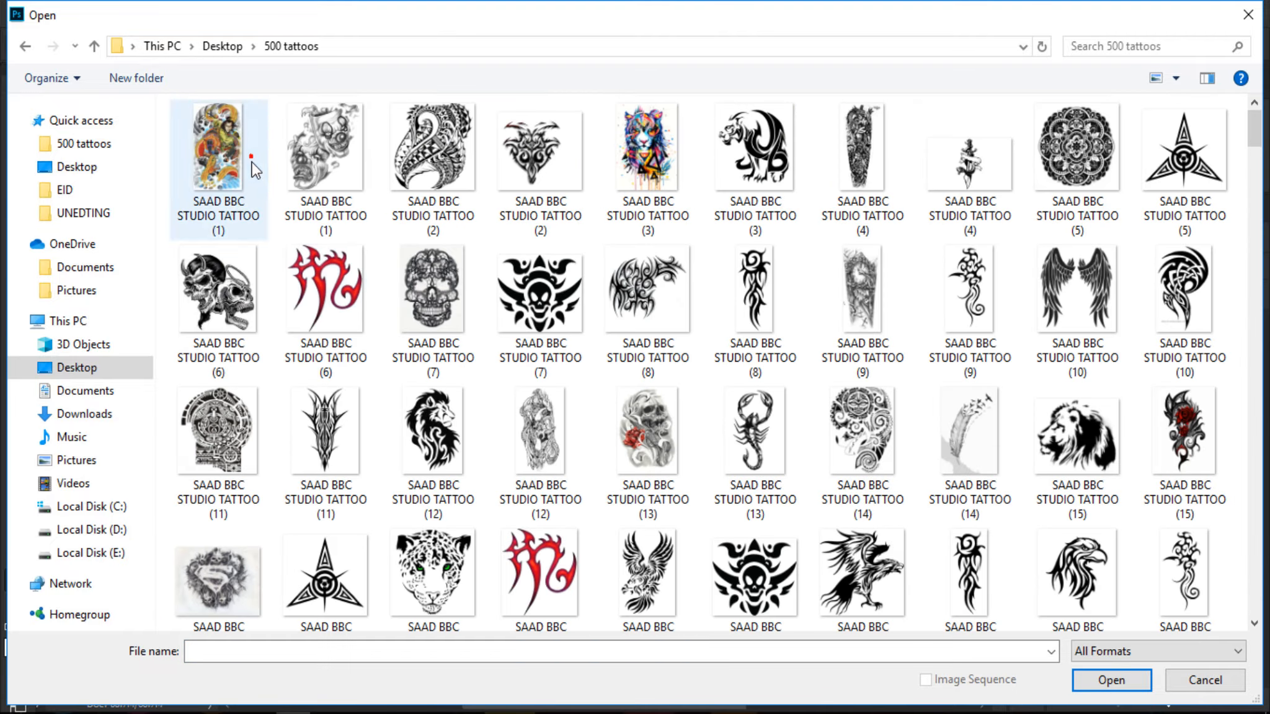
scroll(848, 457, "down", 10)
scroll(847, 456, "down", 5)
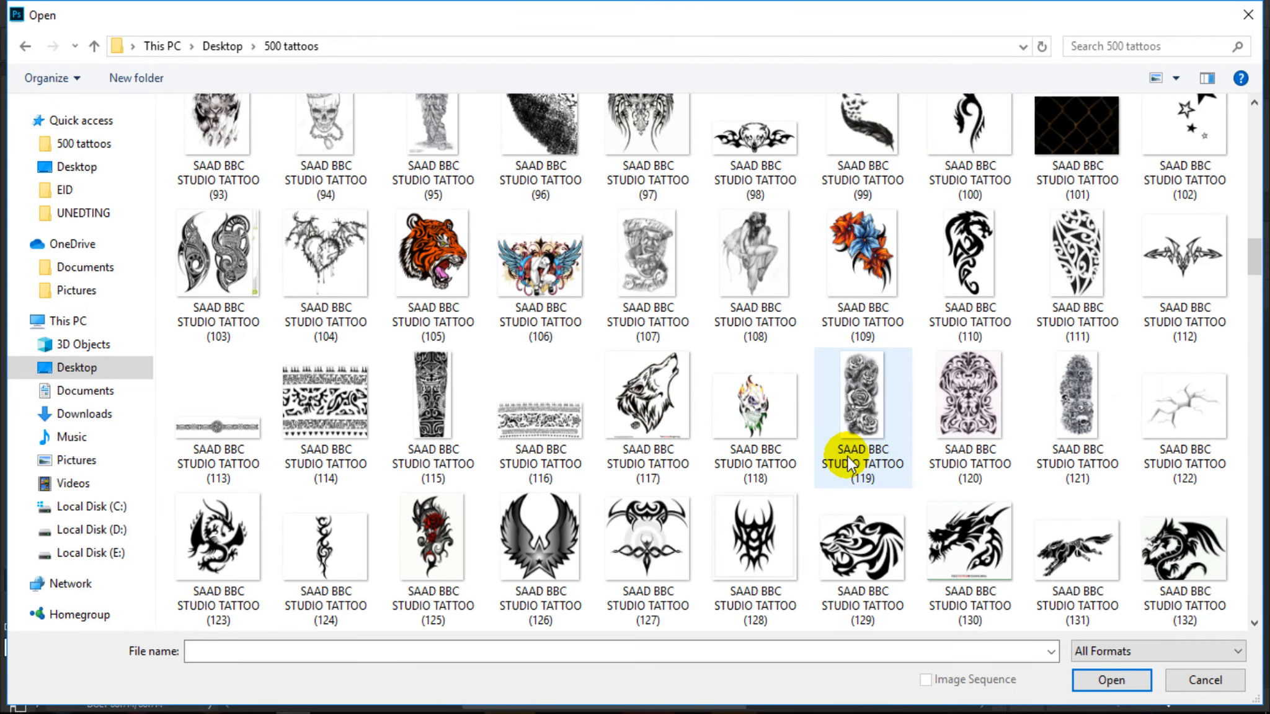
scroll(848, 456, "down", 5)
scroll(847, 457, "down", 10)
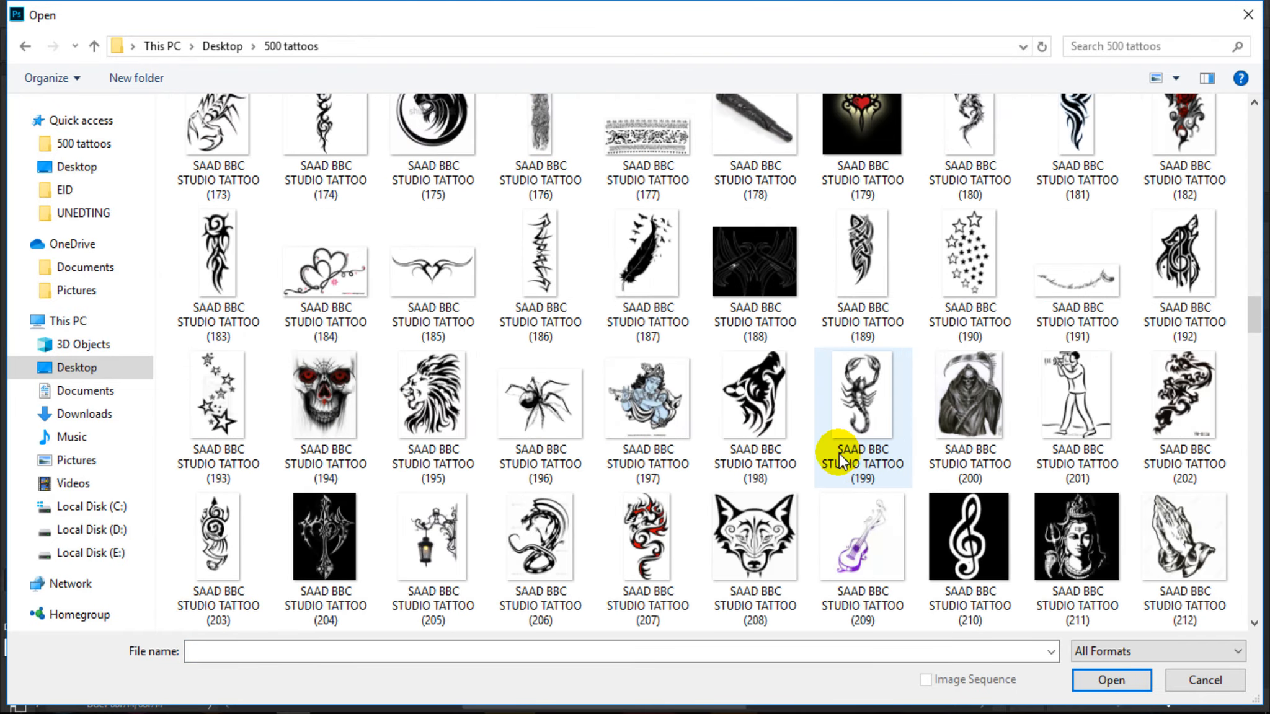
scroll(839, 459, "down", 6)
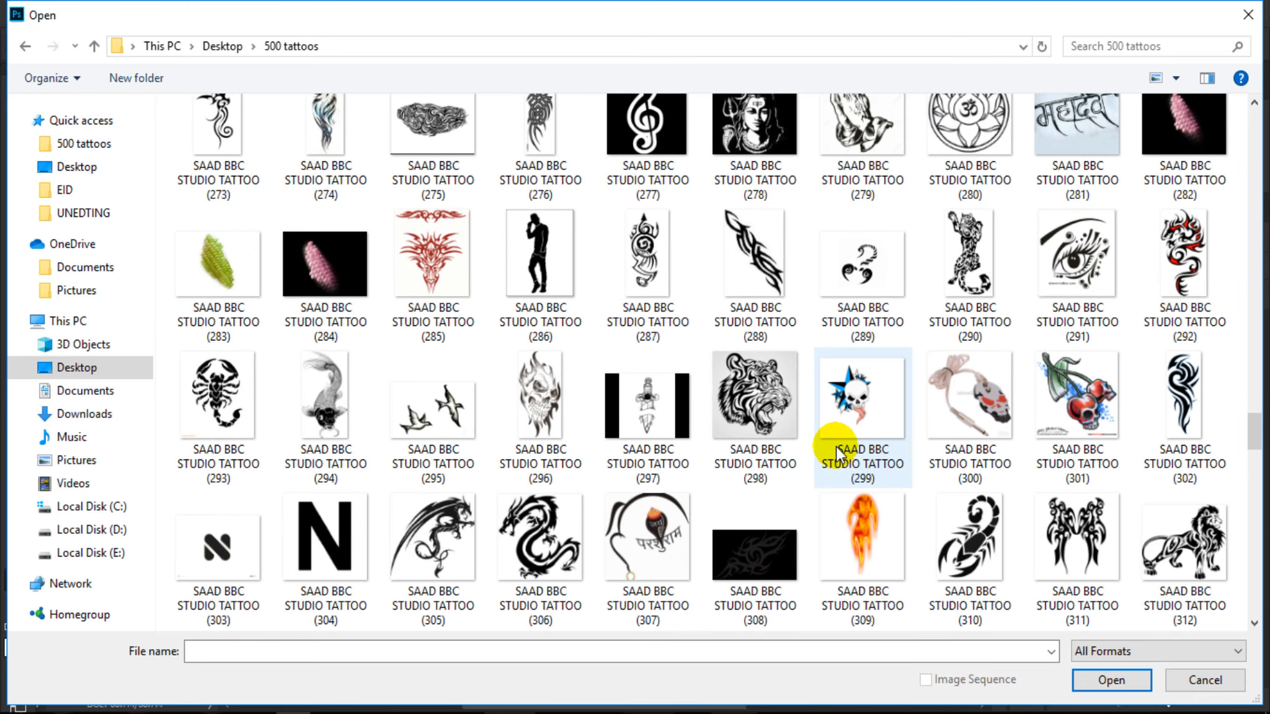
scroll(835, 447, "down", 2)
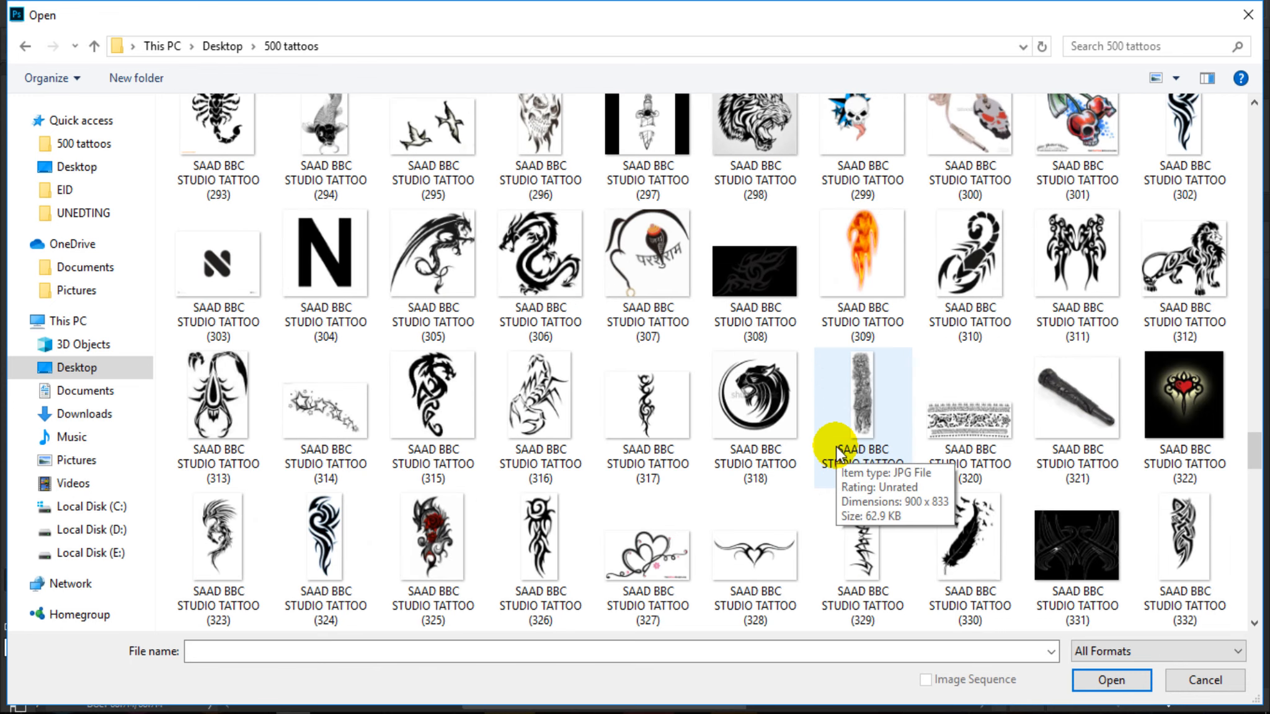
scroll(835, 447, "down", 2)
left_click(325, 433)
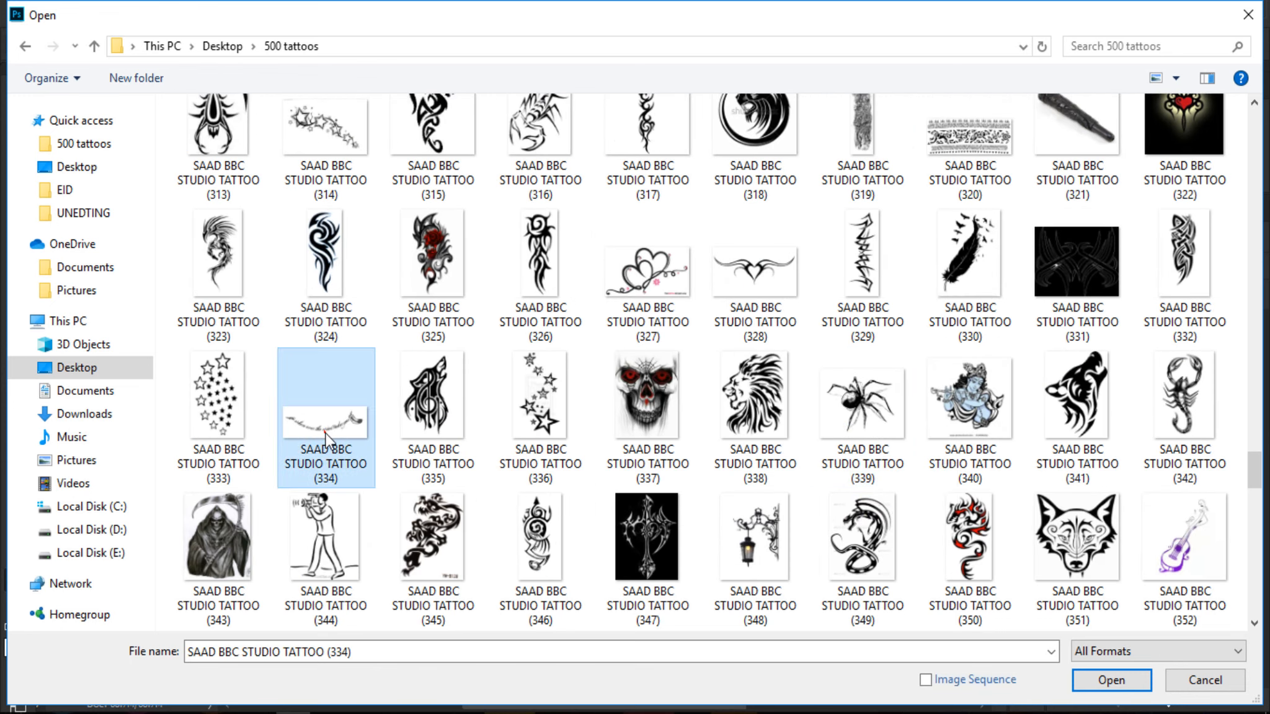
double_click(325, 433)
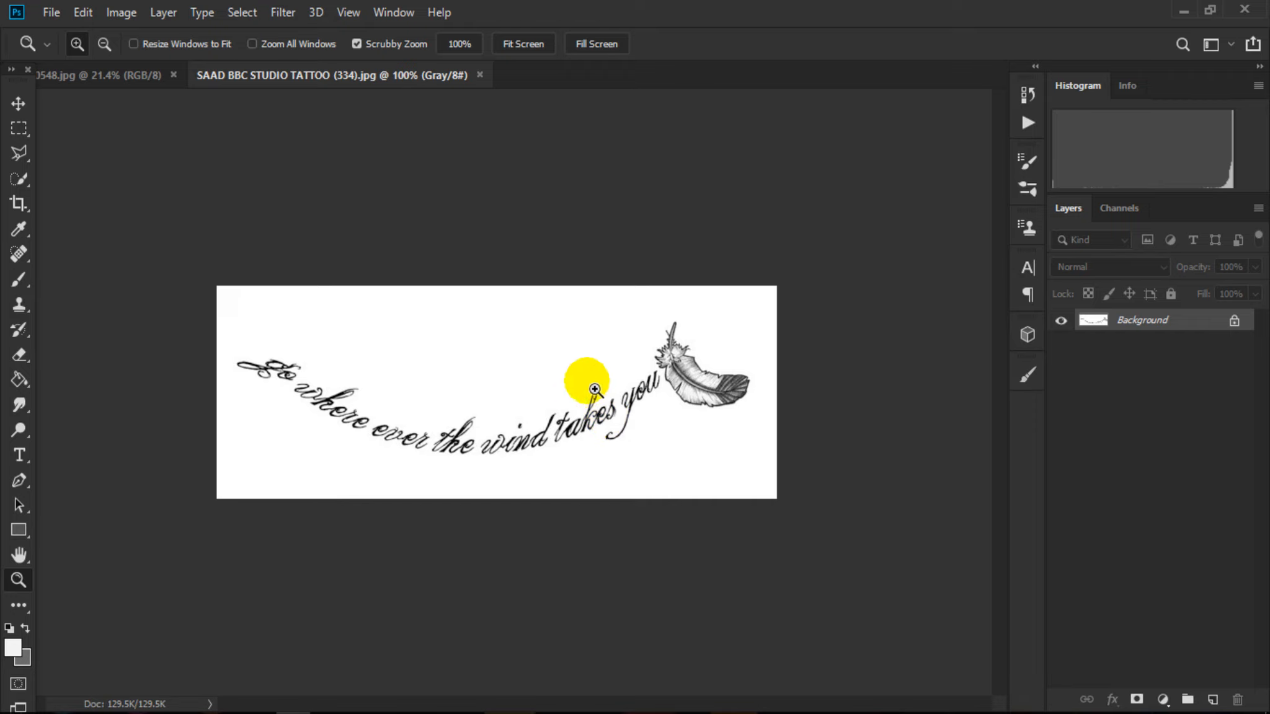
Unlock the tattoo's Background layer, move it into BBC_0548 as Layer 1, and zoom on the chest.
left_click_drag(413, 371, 499, 344)
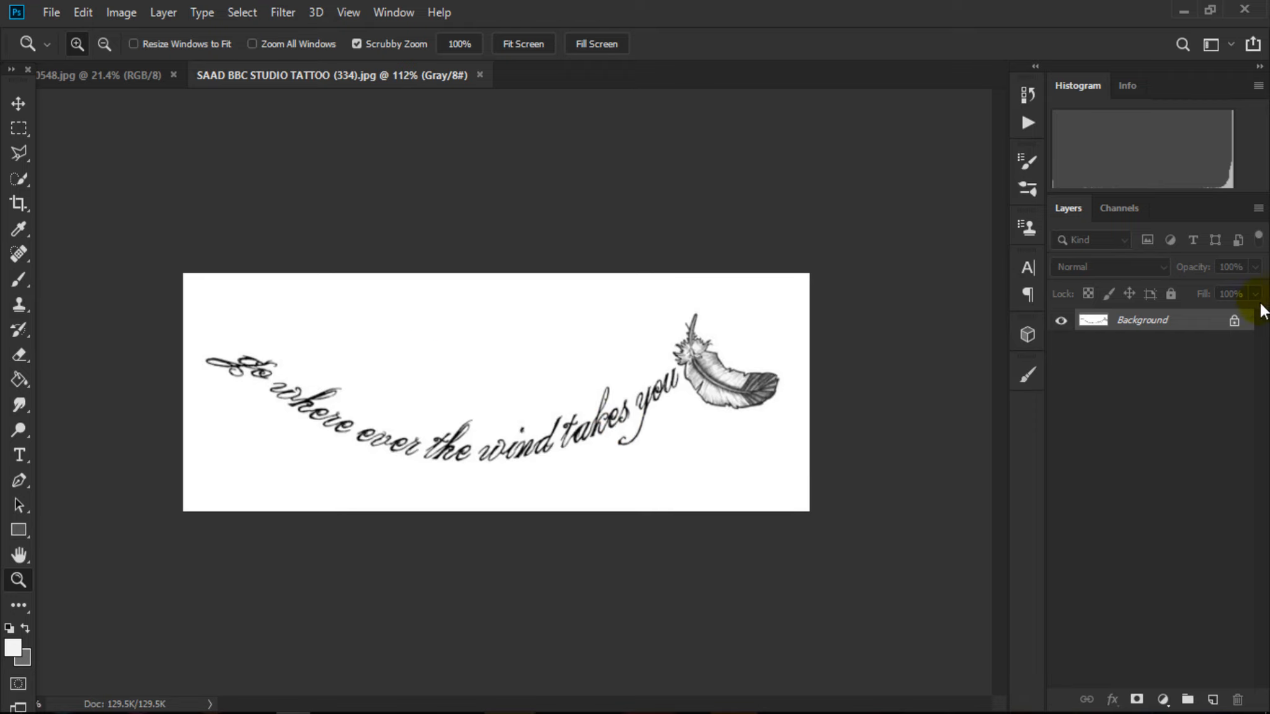
left_click(1234, 320)
left_click(16, 104)
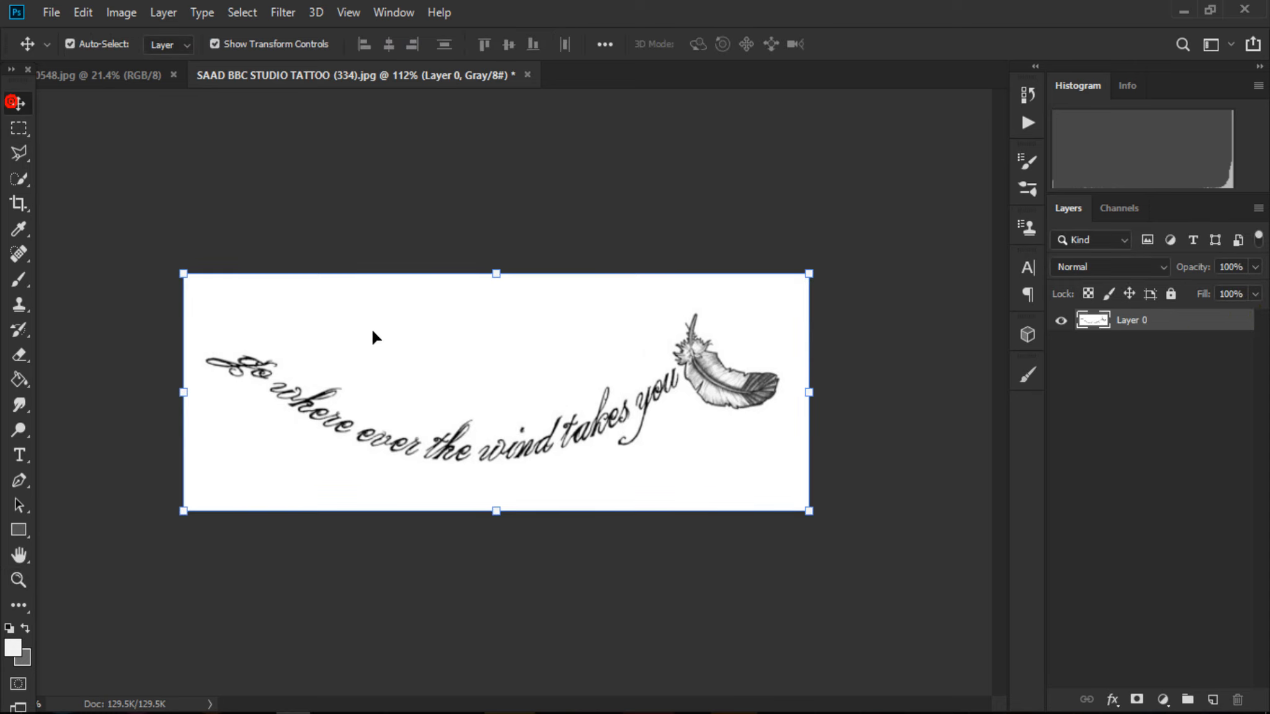
left_click_drag(371, 334, 562, 397)
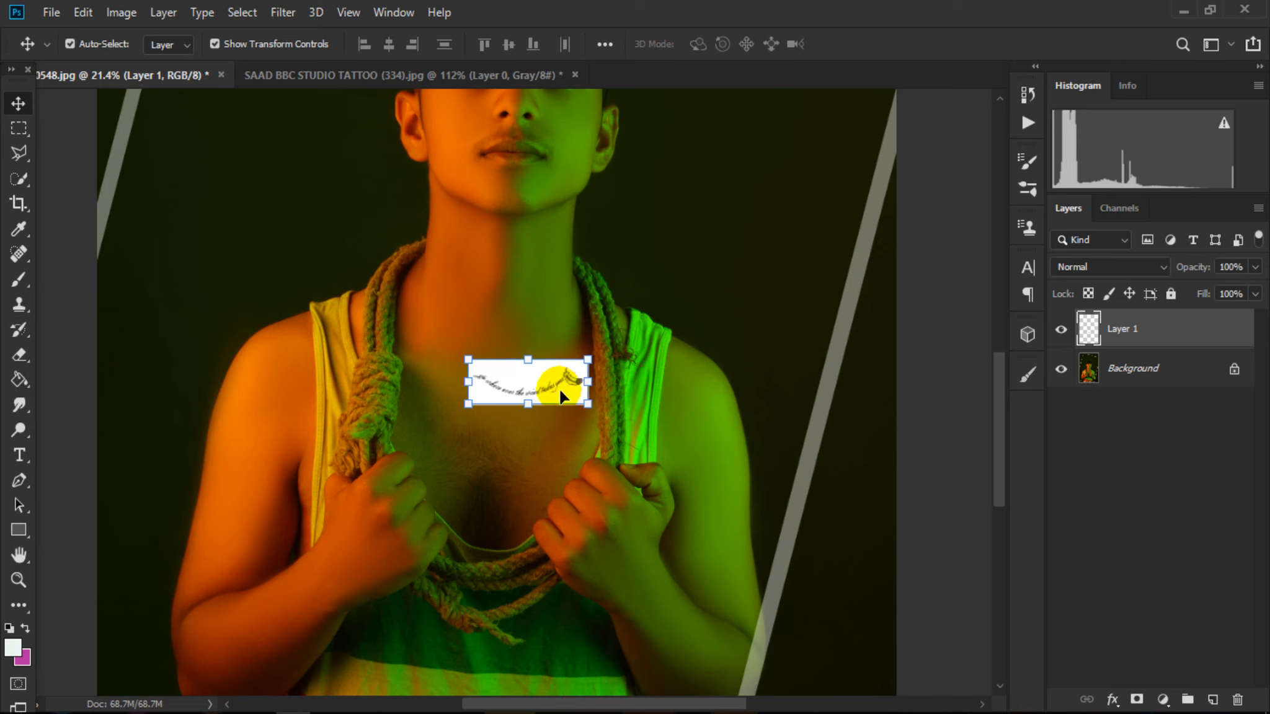
left_click(18, 580)
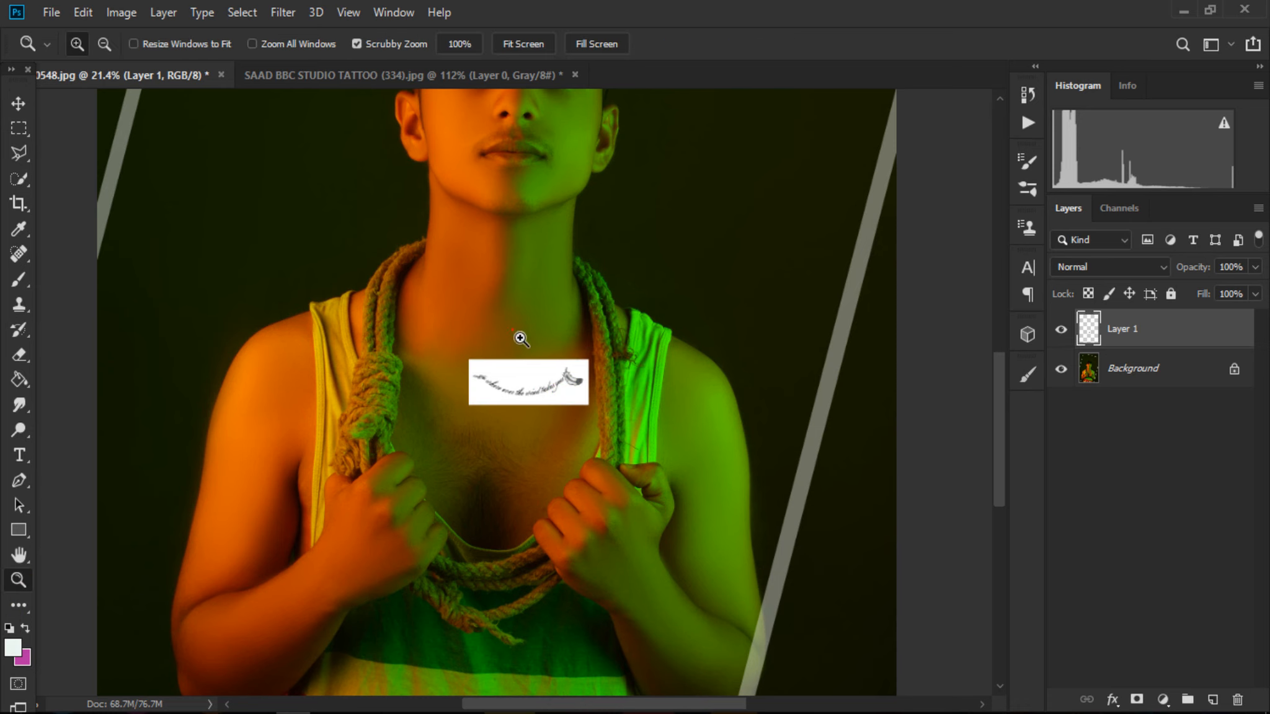
left_click_drag(520, 339, 575, 460)
Set Layer 1 to Multiply, then enlarge and tilt the script tattoo.
left_click(1099, 268)
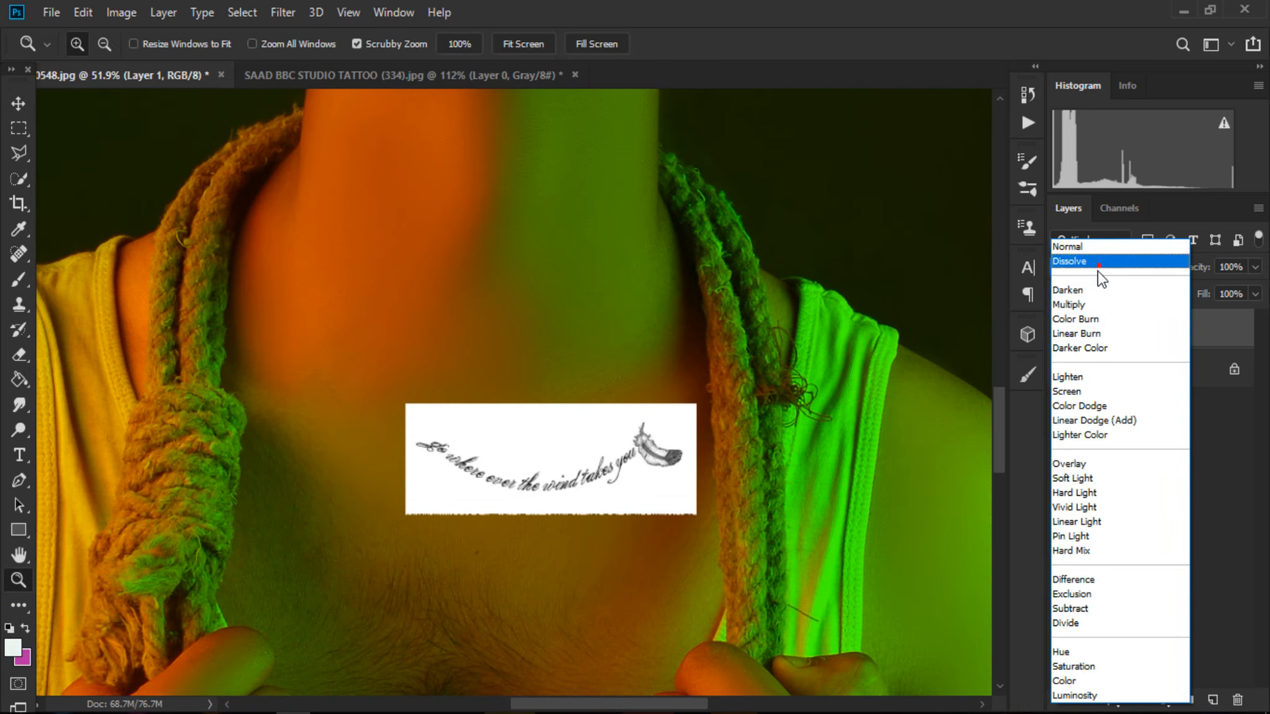
left_click(1063, 305)
left_click(18, 103)
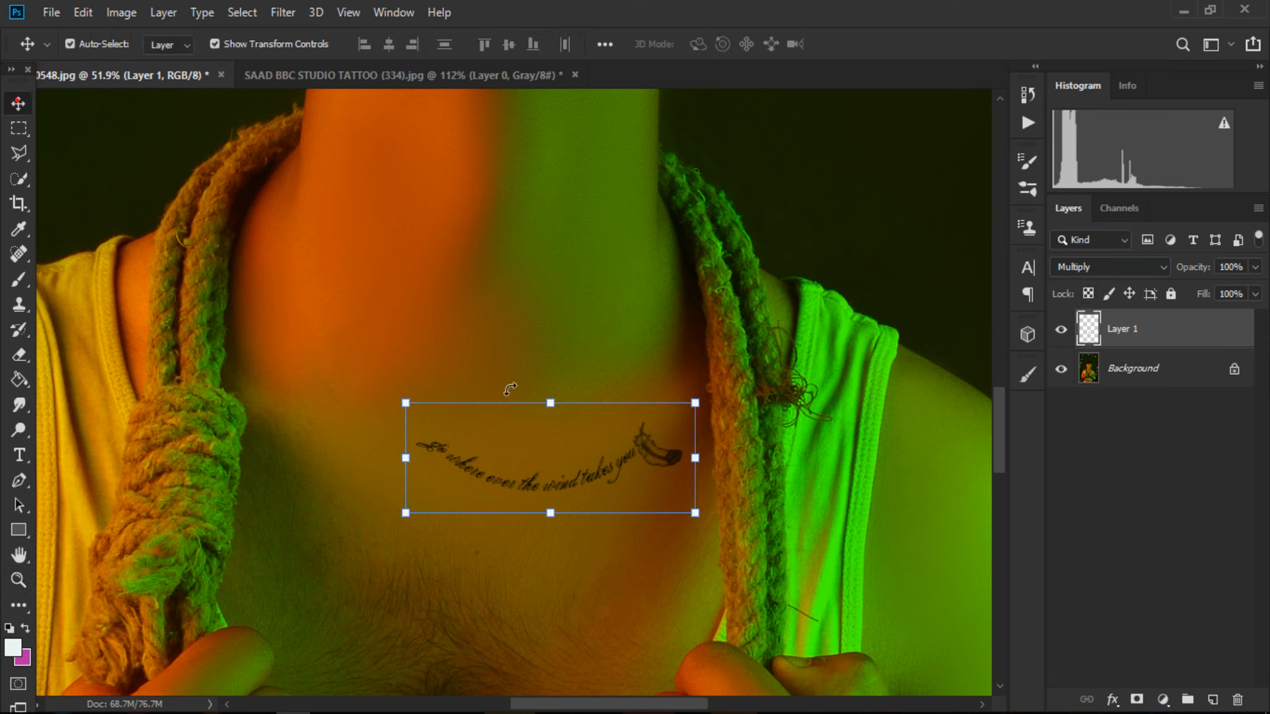
left_click_drag(701, 469, 777, 370)
left_click_drag(642, 450, 577, 473)
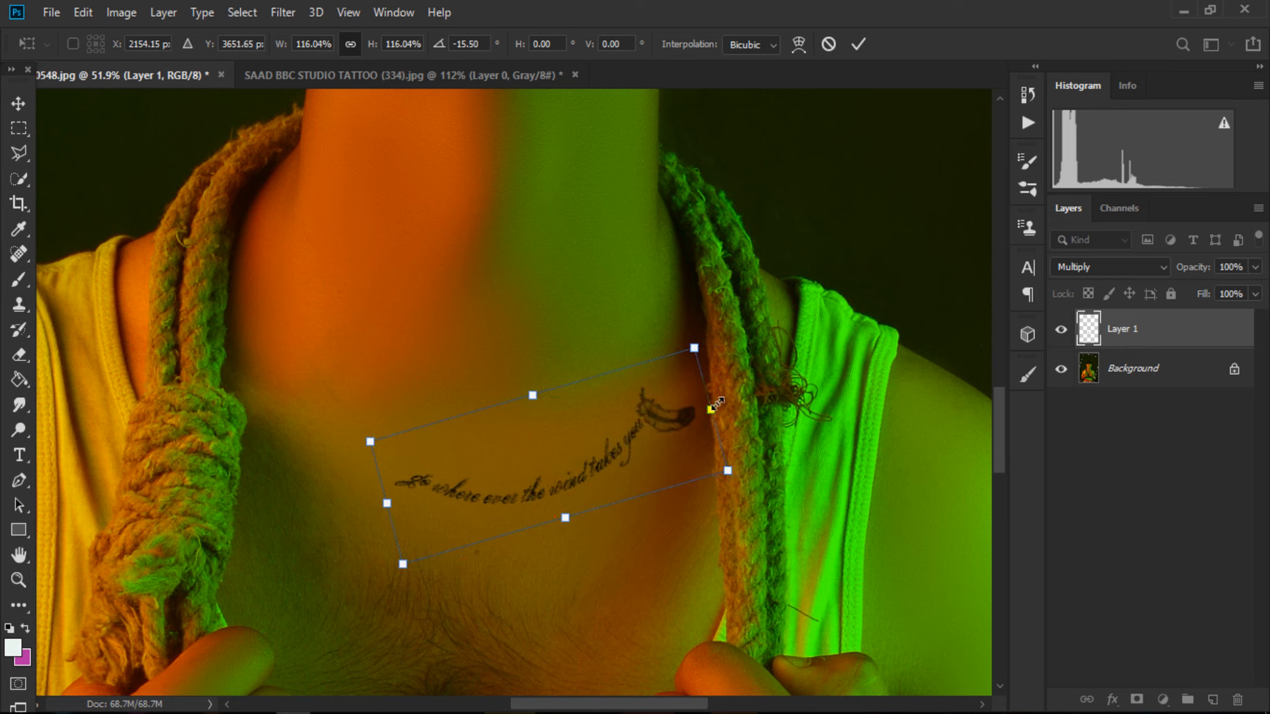
left_click_drag(736, 390, 743, 403)
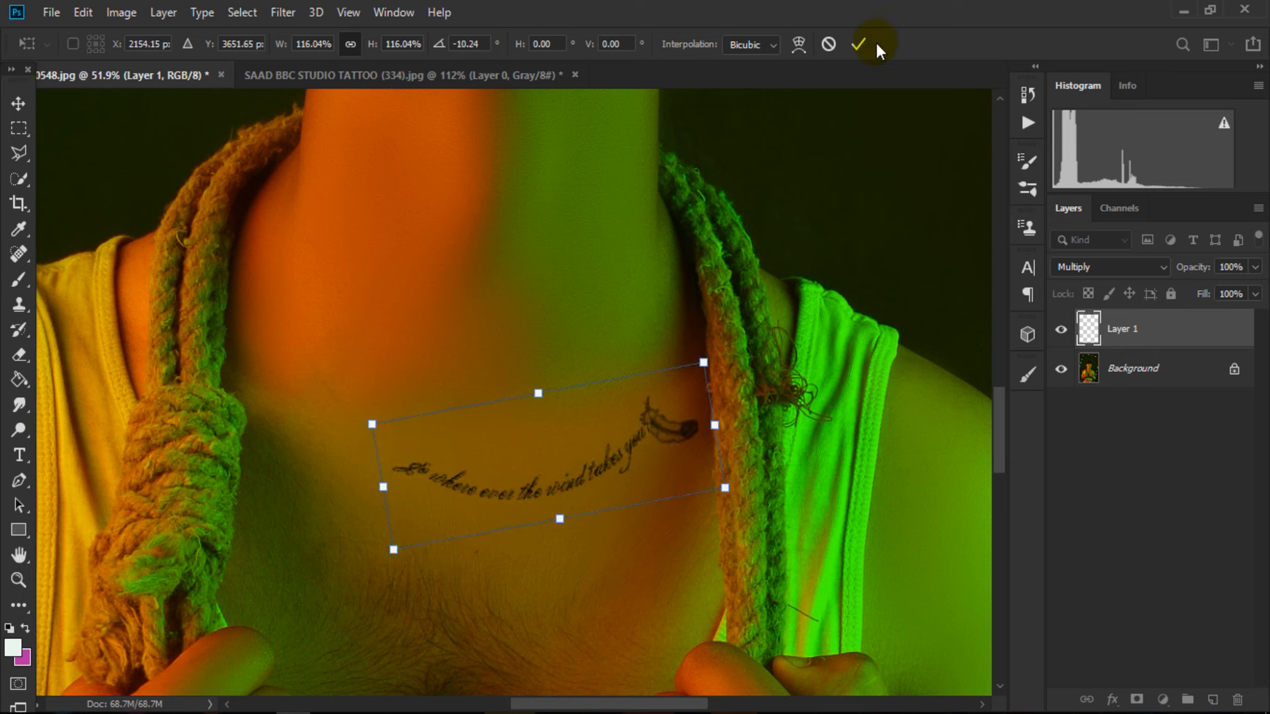
left_click(860, 43)
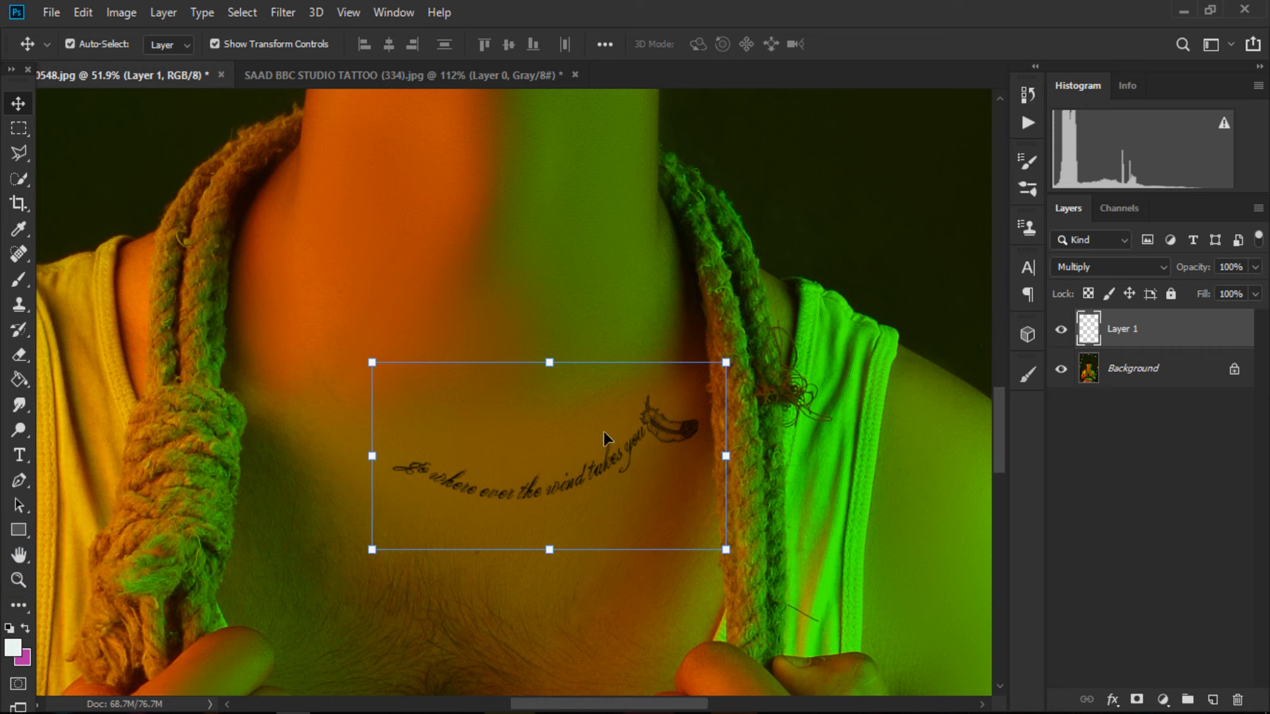
Rotate the script tattoo about 78° to run down the neck and chest beside the rope.
left_click_drag(749, 426, 468, 280)
scroll(468, 281, "up", 3)
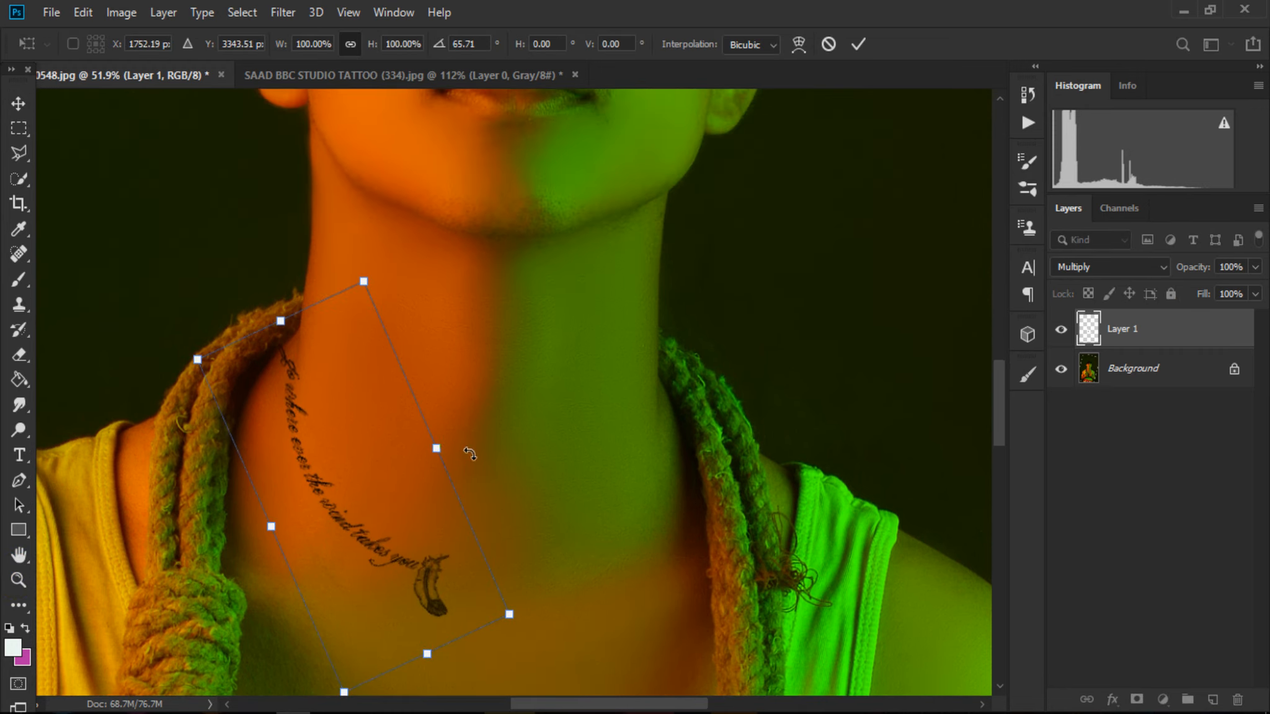
left_click_drag(353, 533, 294, 609)
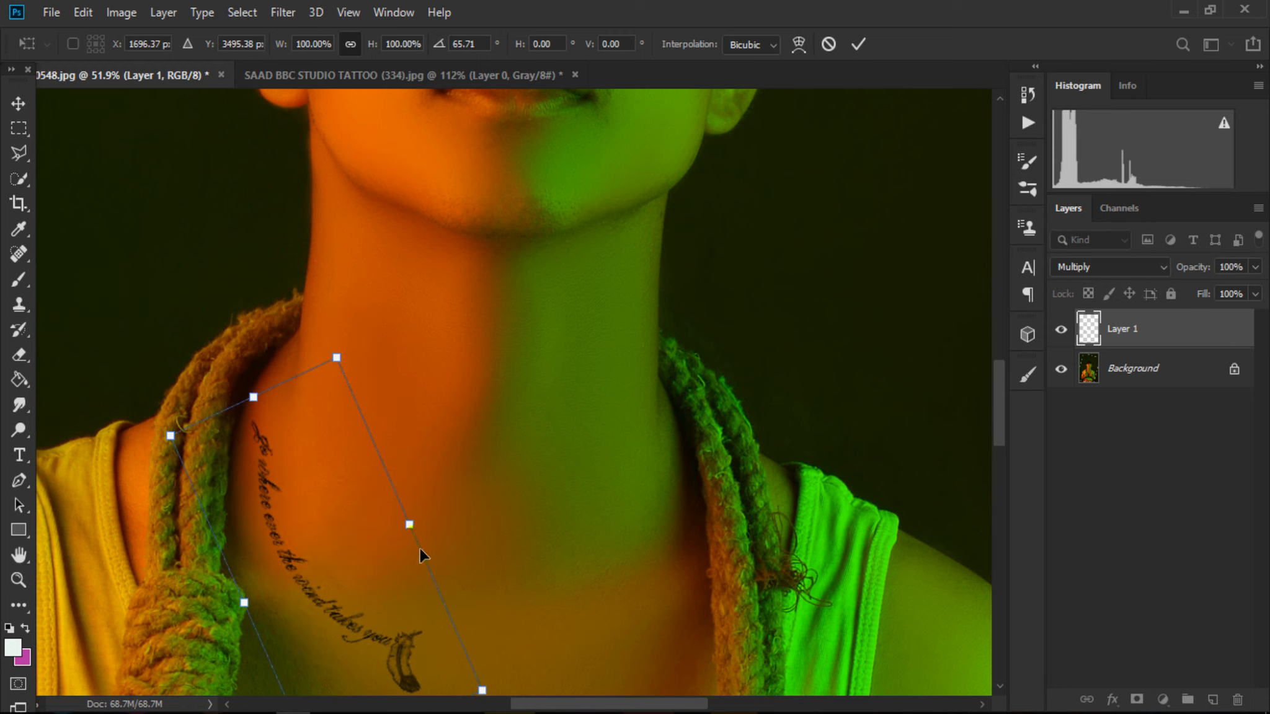
mouse_move(465, 501)
left_mouse_down()
mouse_move(461, 480)
mouse_move(488, 502)
left_mouse_up()
left_click_drag(391, 562, 375, 568)
left_click_drag(427, 461, 439, 503)
left_click_drag(304, 561, 291, 564)
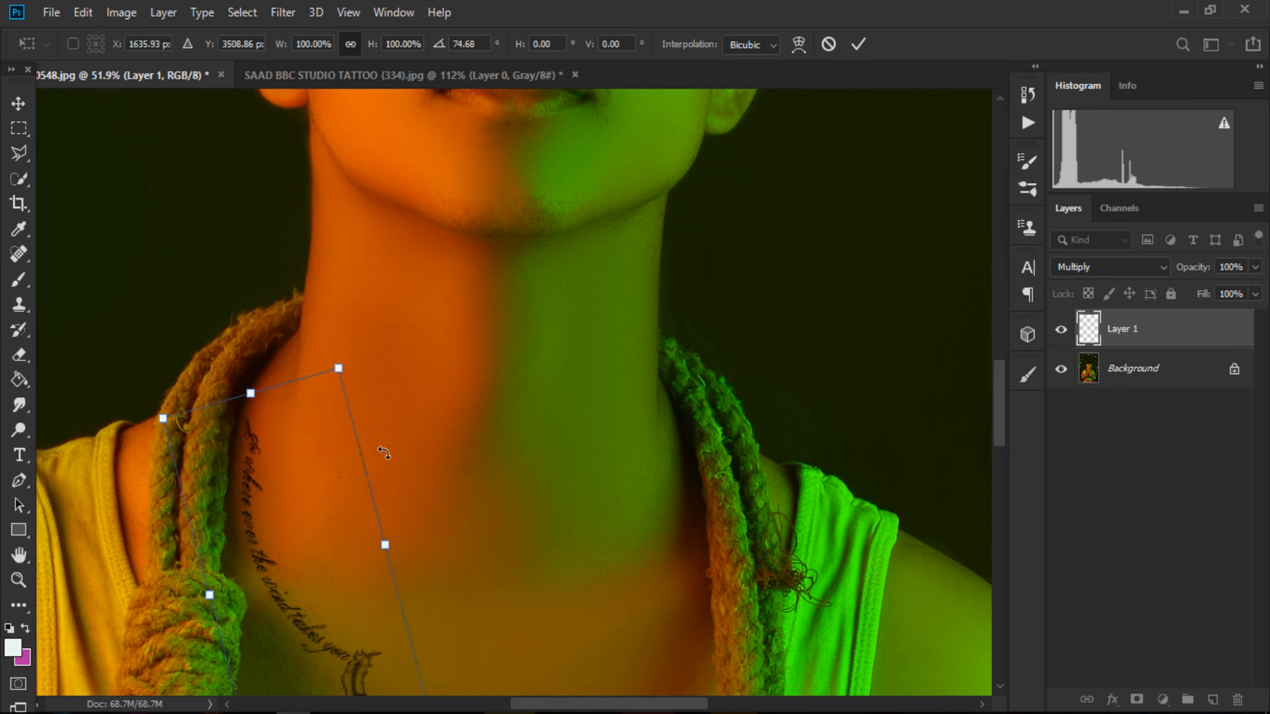
left_click_drag(414, 435, 421, 447)
left_click_drag(290, 532, 287, 520)
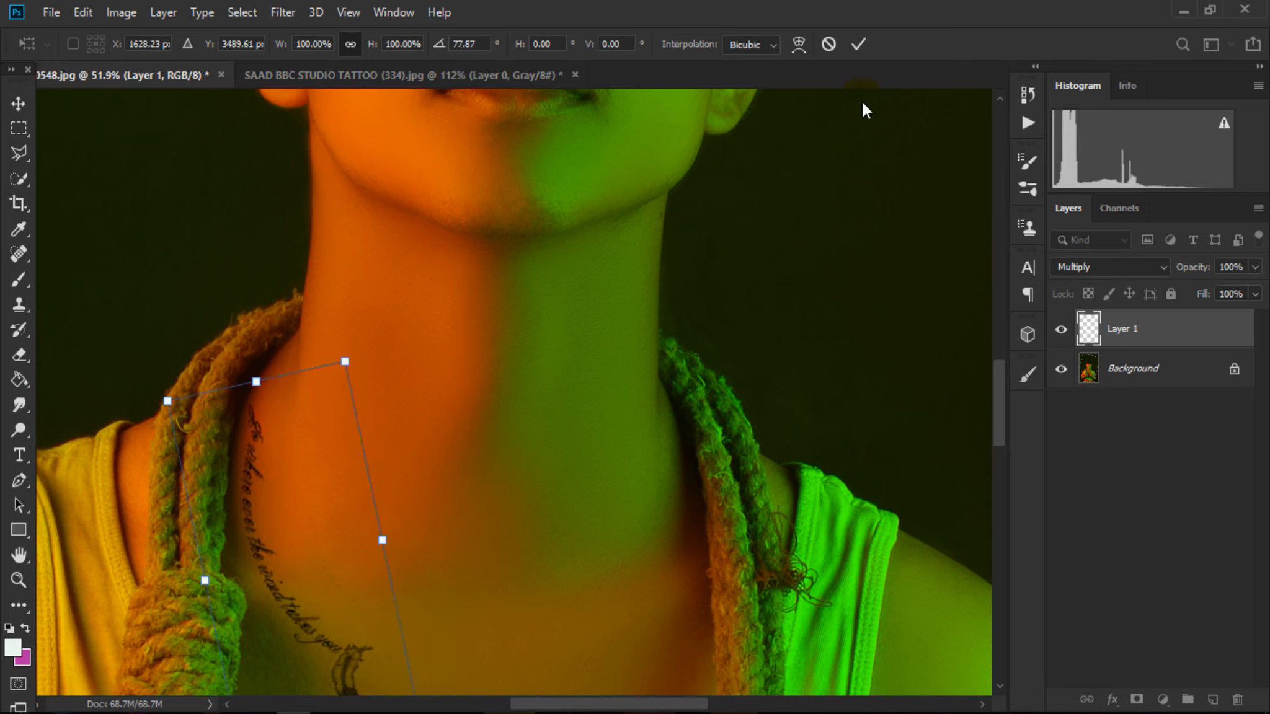
left_click(859, 44)
Refit and zoom the portrait, shift the chest tattoo slightly right, and adjust Layer 1's opacity.
left_click(18, 582)
right_click(519, 360)
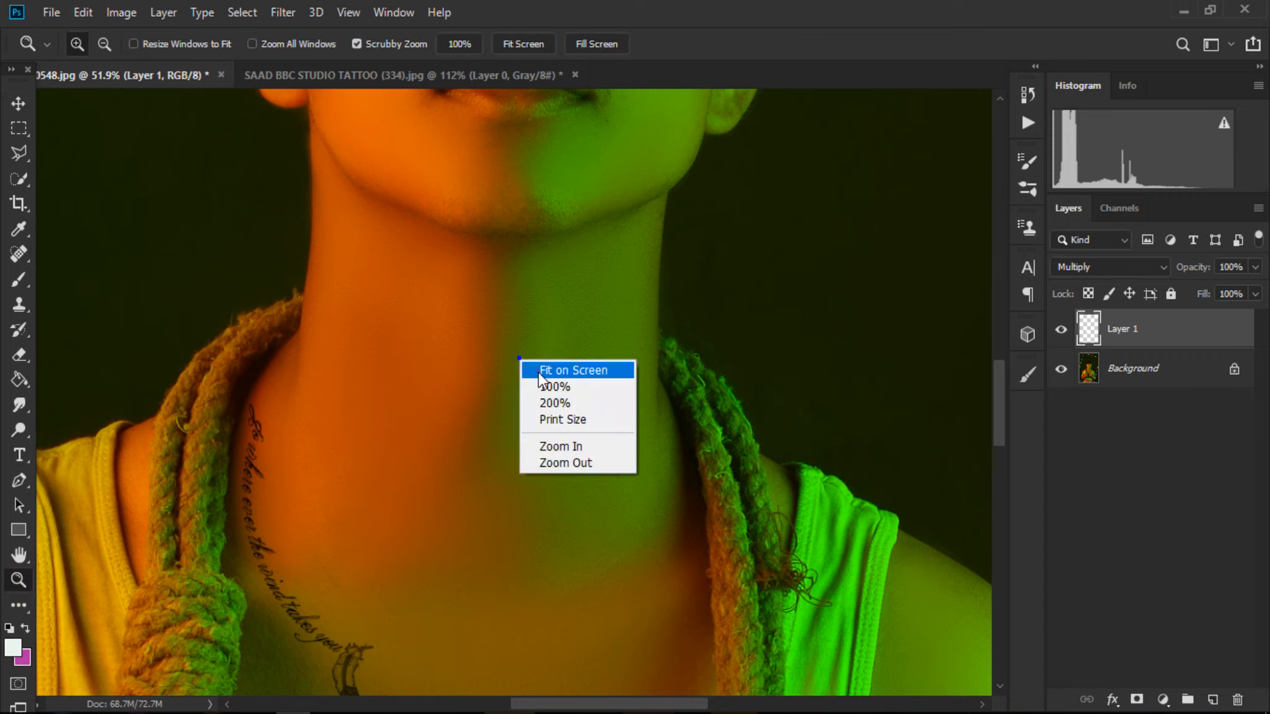
left_click(558, 368)
left_click(527, 462)
left_click(504, 449)
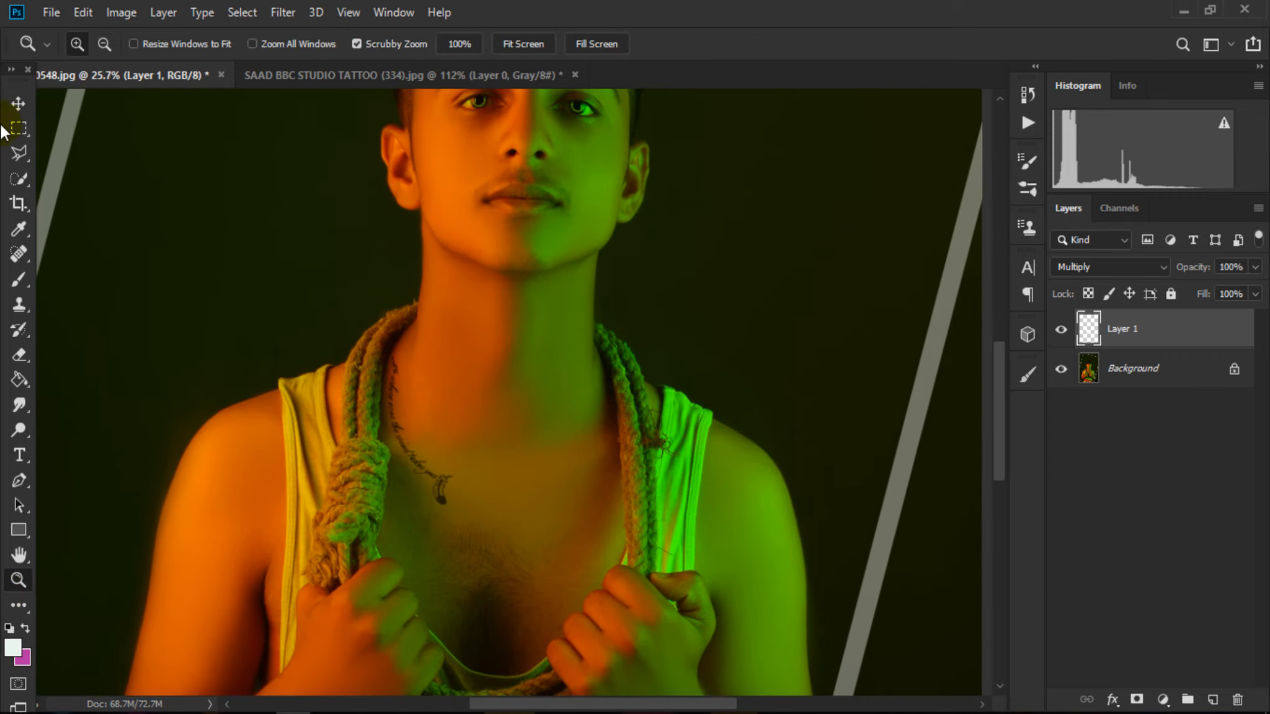
key("v")
left_click_drag(413, 474, 422, 473)
left_click(1256, 270)
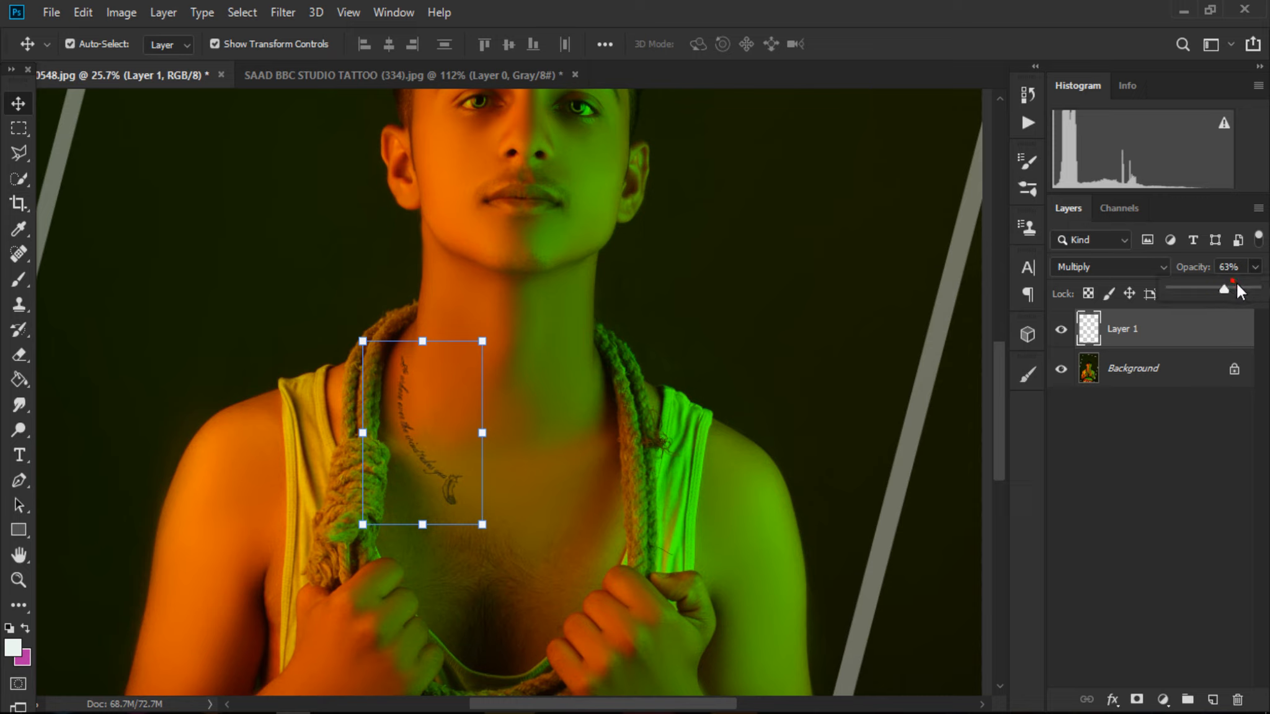
Open SAAD BBC STUDIO TATTOO (148).jpg after dismissing the Creative Cloud sign-in prompt.
left_click(57, 14)
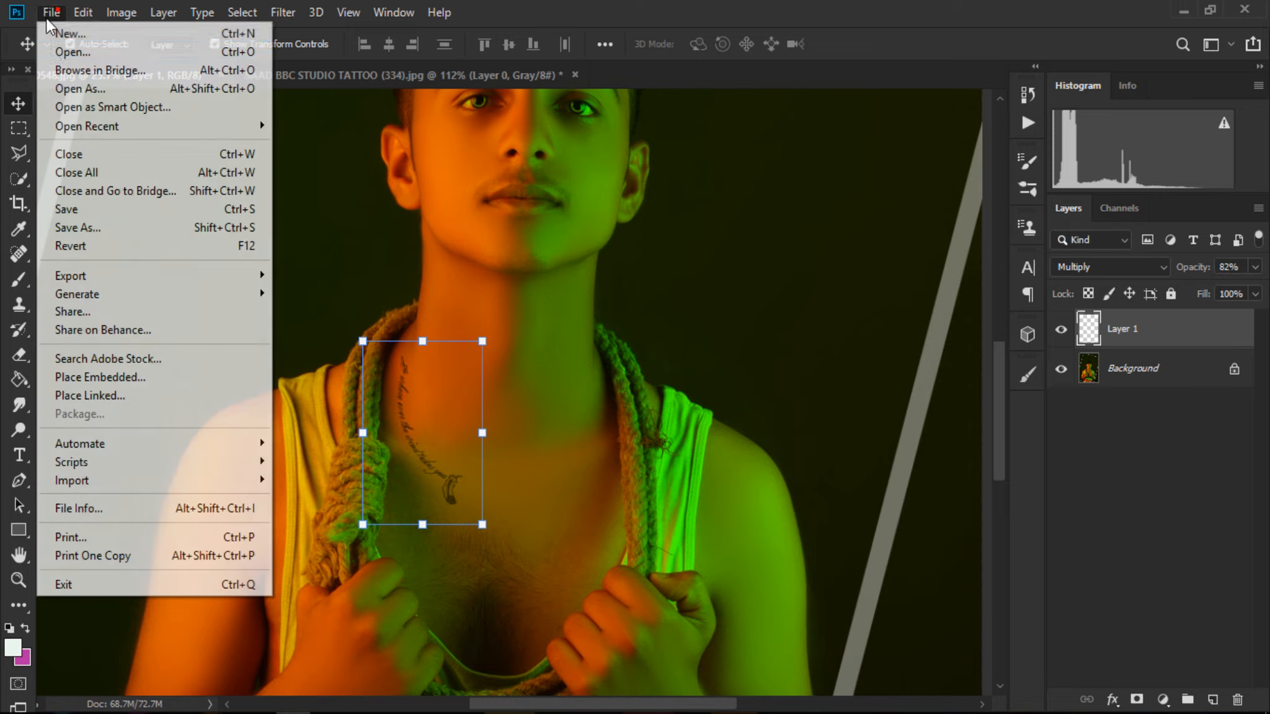
left_click(61, 64)
left_click(51, 12)
left_click(56, 50)
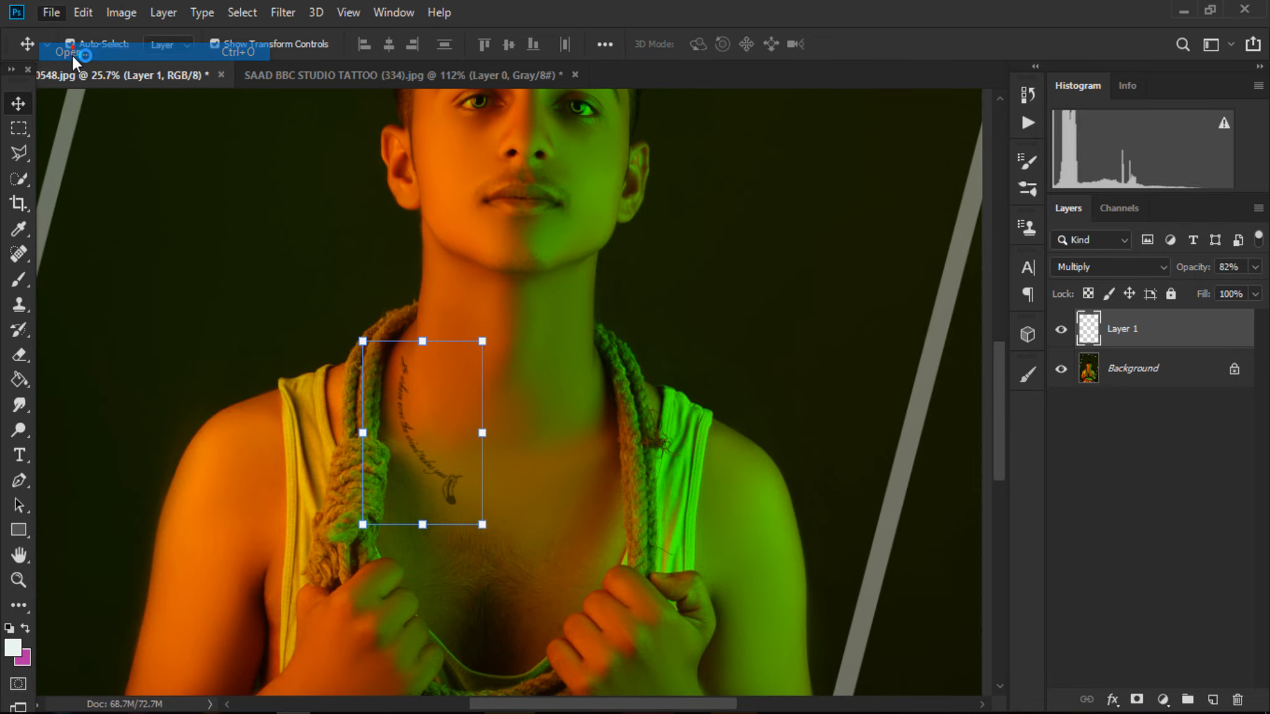
scroll(682, 403, "down", 5)
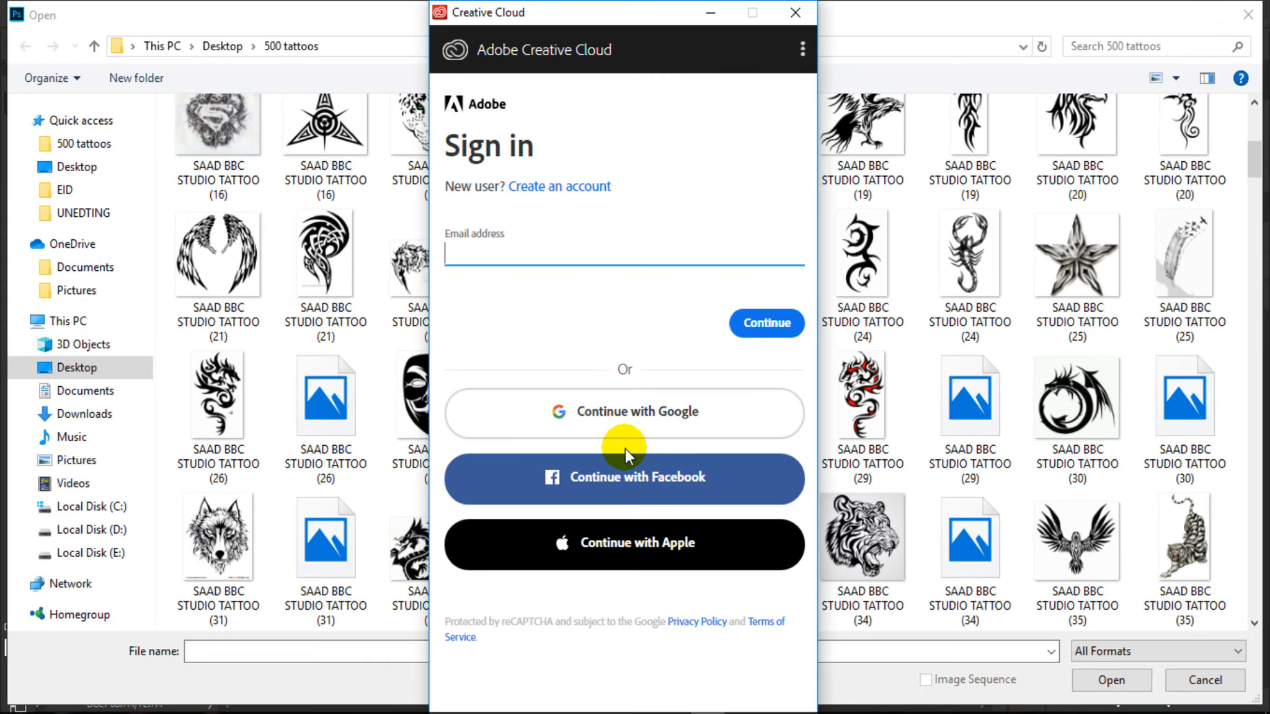
left_click(800, 12)
scroll(993, 395, "down", 15)
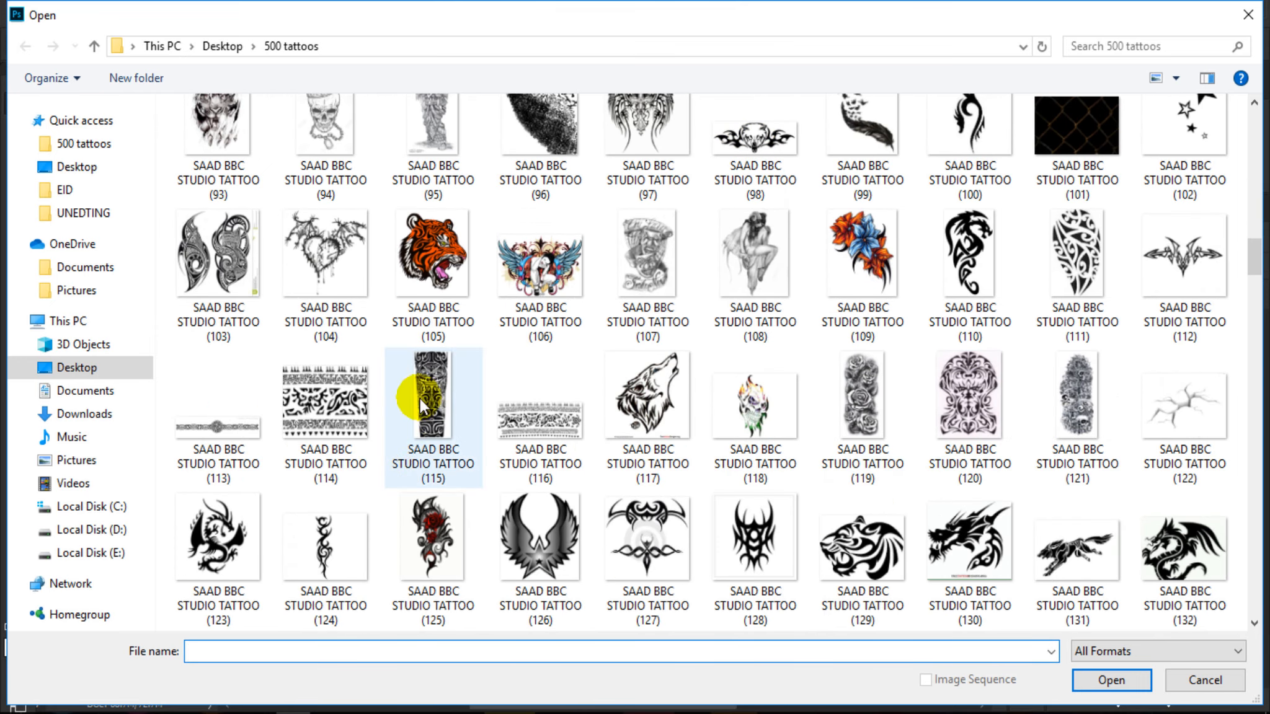
scroll(868, 347, "down", 2)
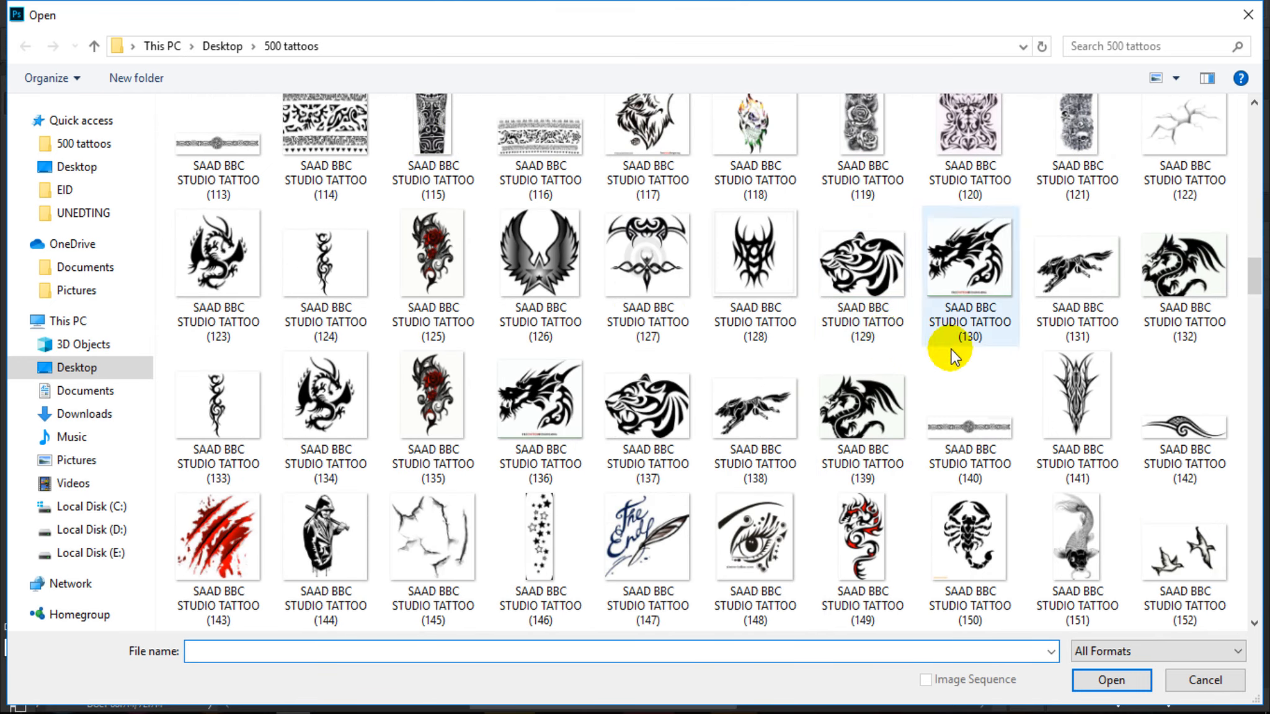
scroll(668, 380, "down", 3)
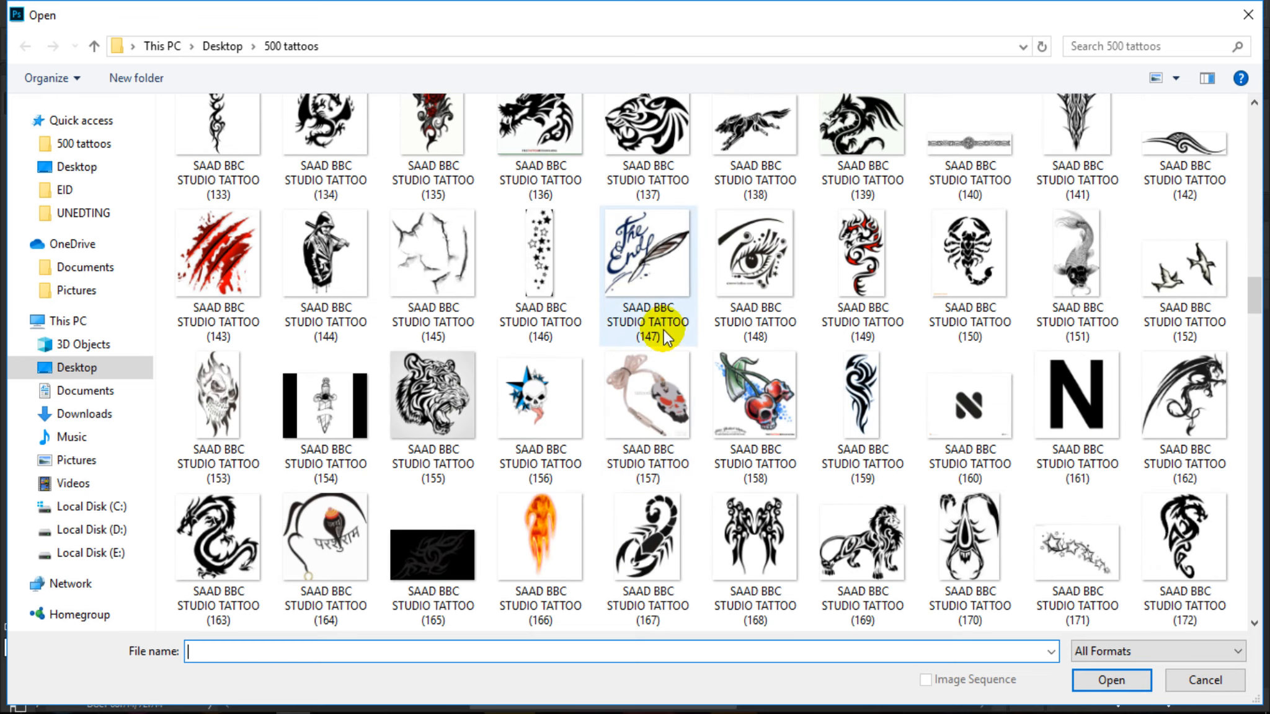
double_click(771, 275)
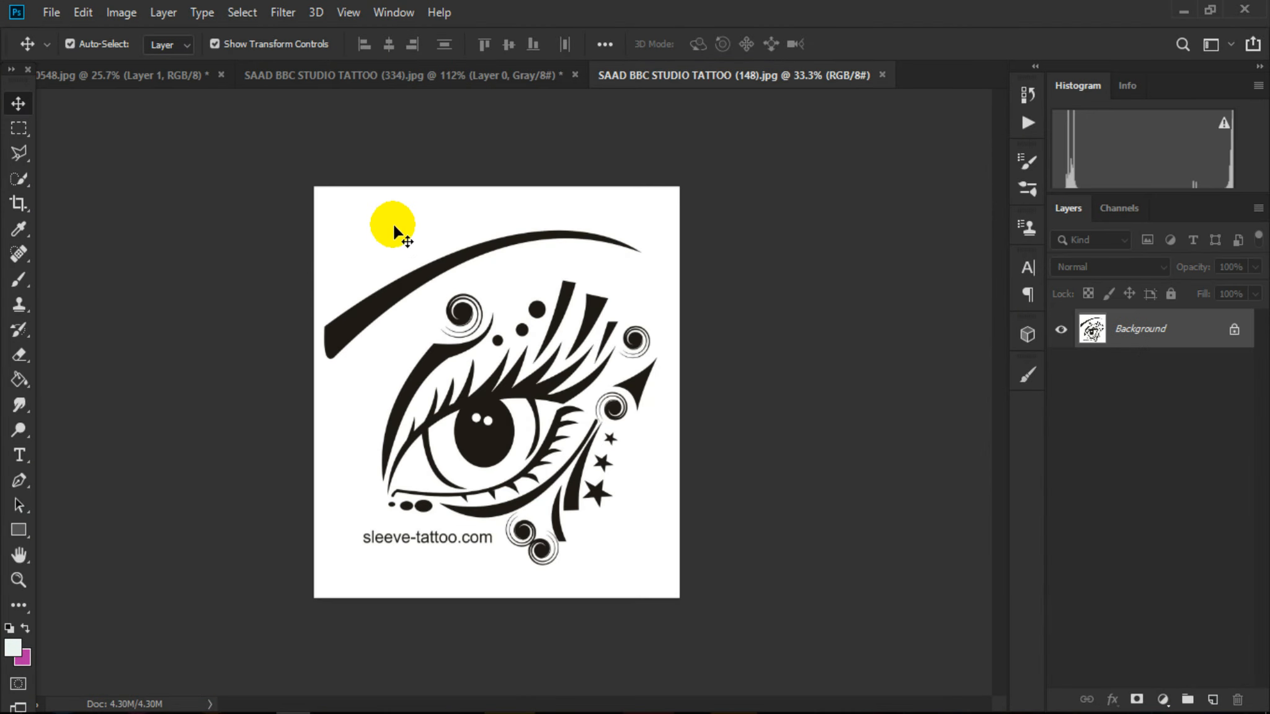
Select all of the eye artwork and drag it into the rope portrait.
left_click(19, 129)
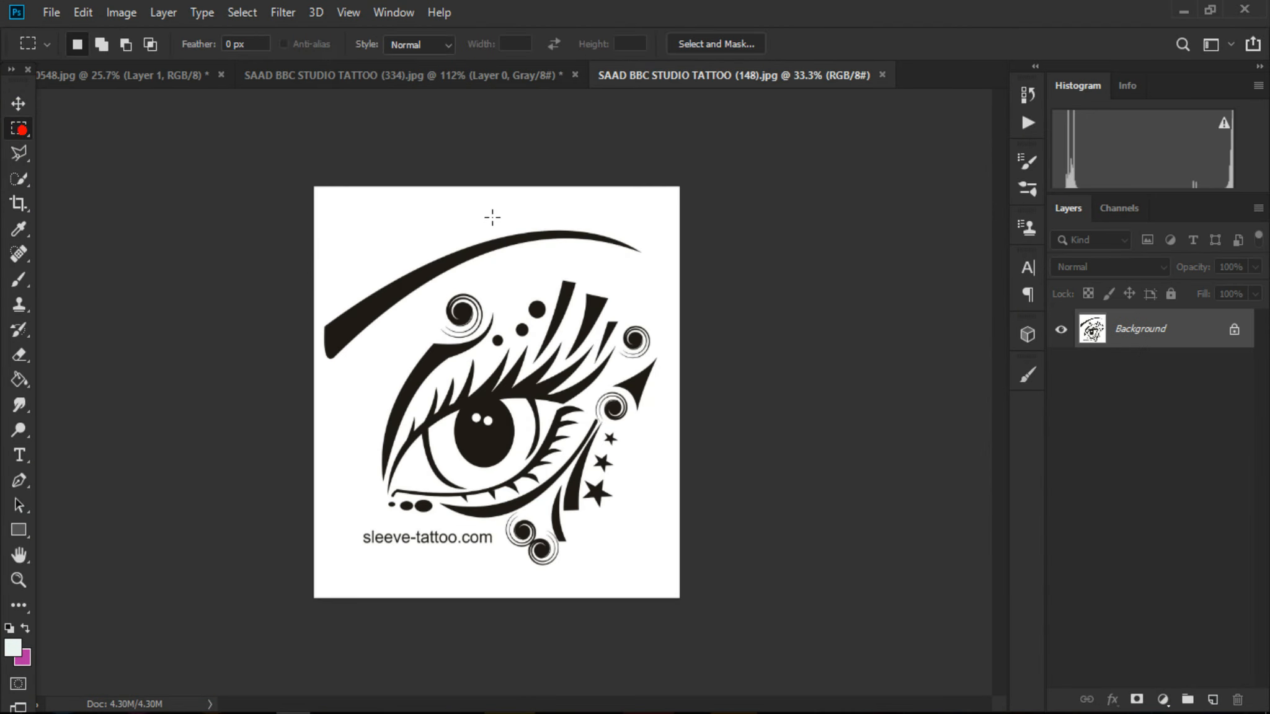
key("ctrl+a")
left_click(18, 103)
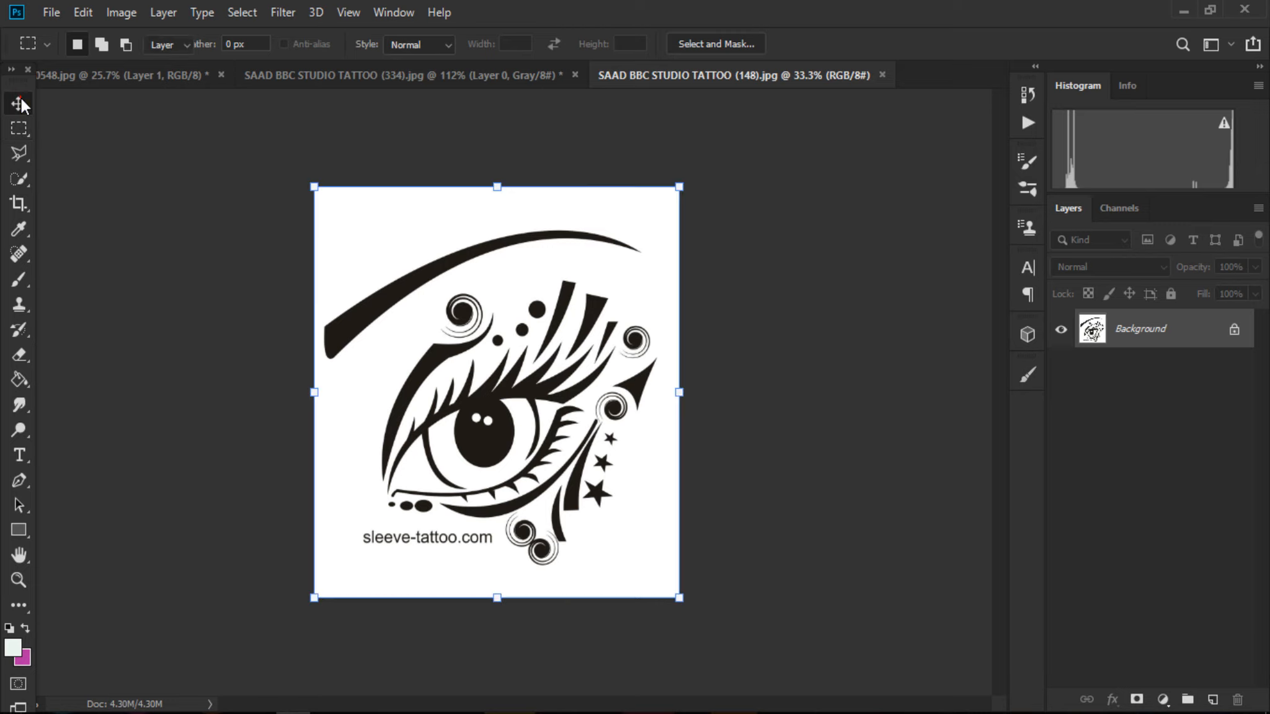
left_click(583, 325)
left_click_drag(583, 325, 498, 260)
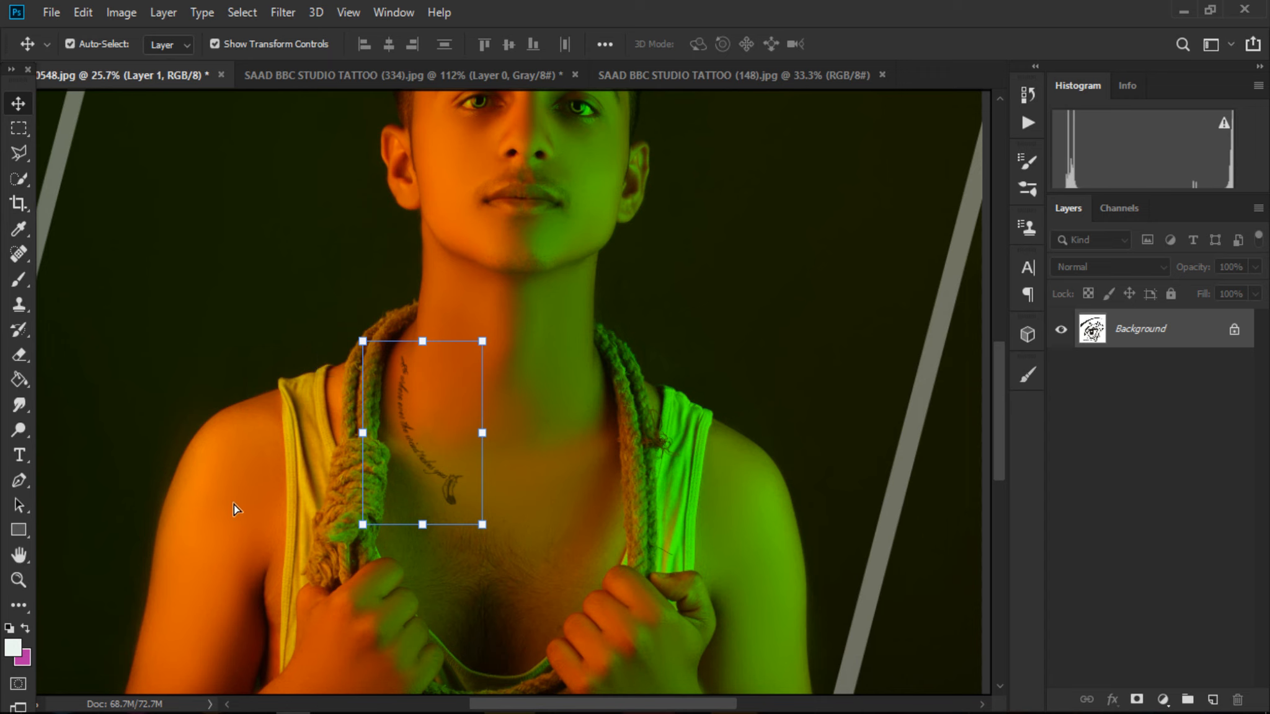
left_click_drag(235, 510, 235, 510)
Scale the eye artwork to about 59% and move it onto the man's shoulder.
key("ctrl+t")
left_click_drag(312, 439, 200, 572)
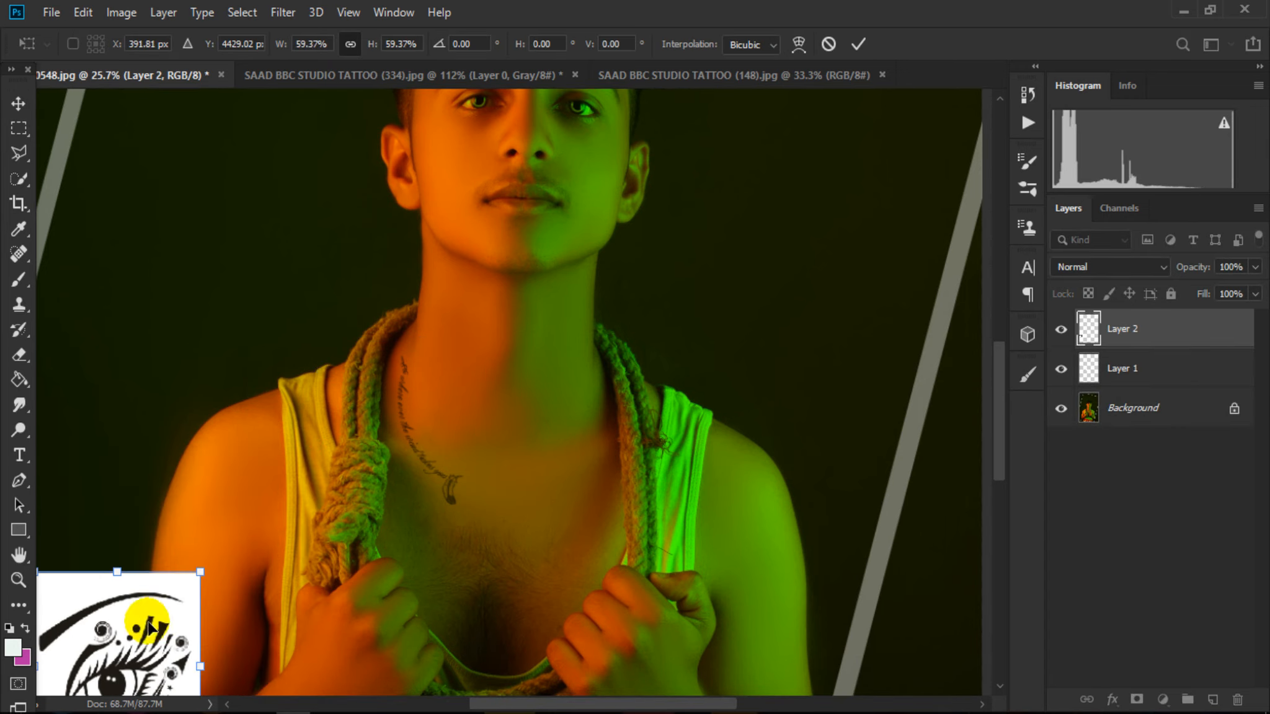
left_click_drag(150, 630, 251, 462)
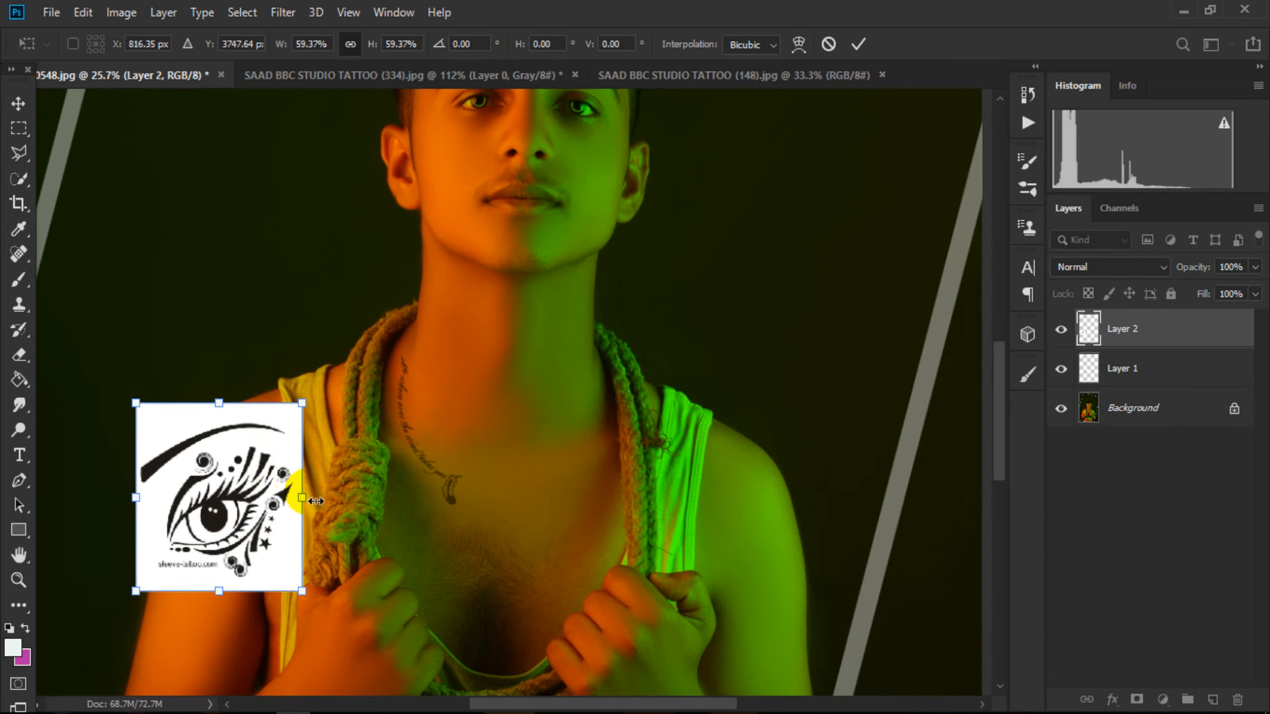
right_click(254, 480)
key("Escape")
Set the eye tattoo to Multiply, shrink it to 37.16%, and flip it horizontally.
left_click(1120, 268)
left_click(1093, 298)
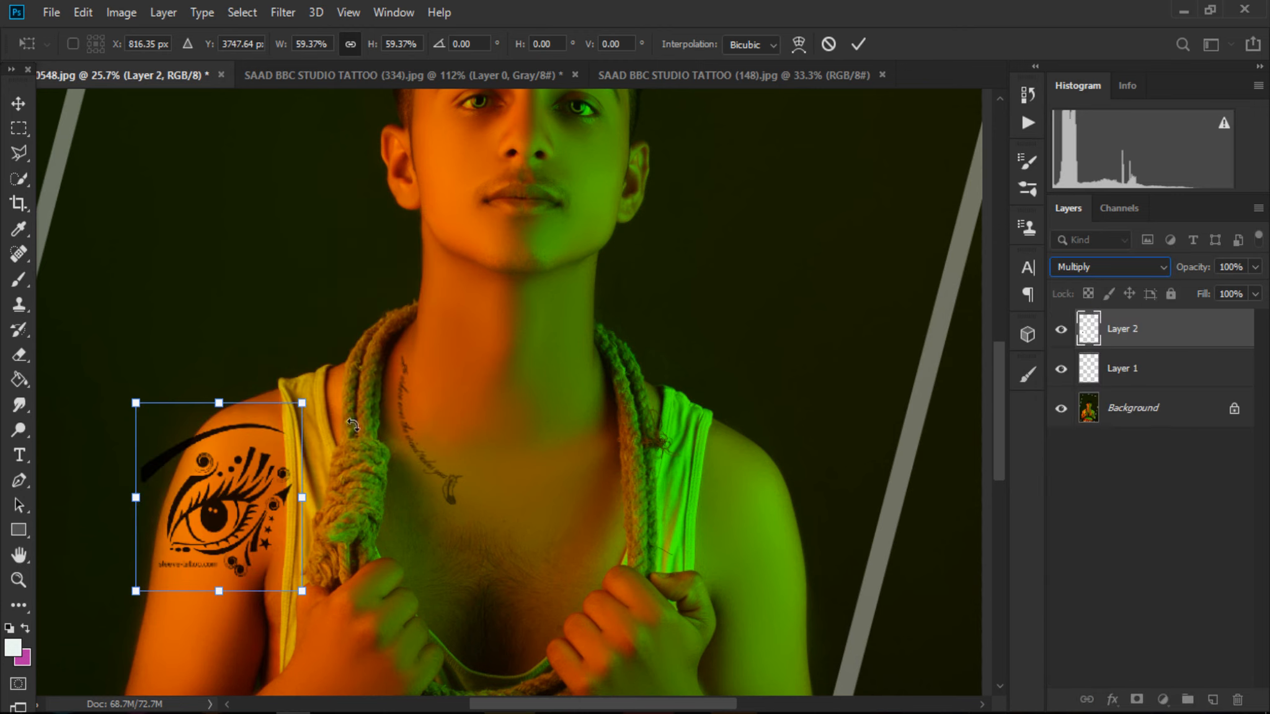
left_click_drag(315, 514, 222, 494)
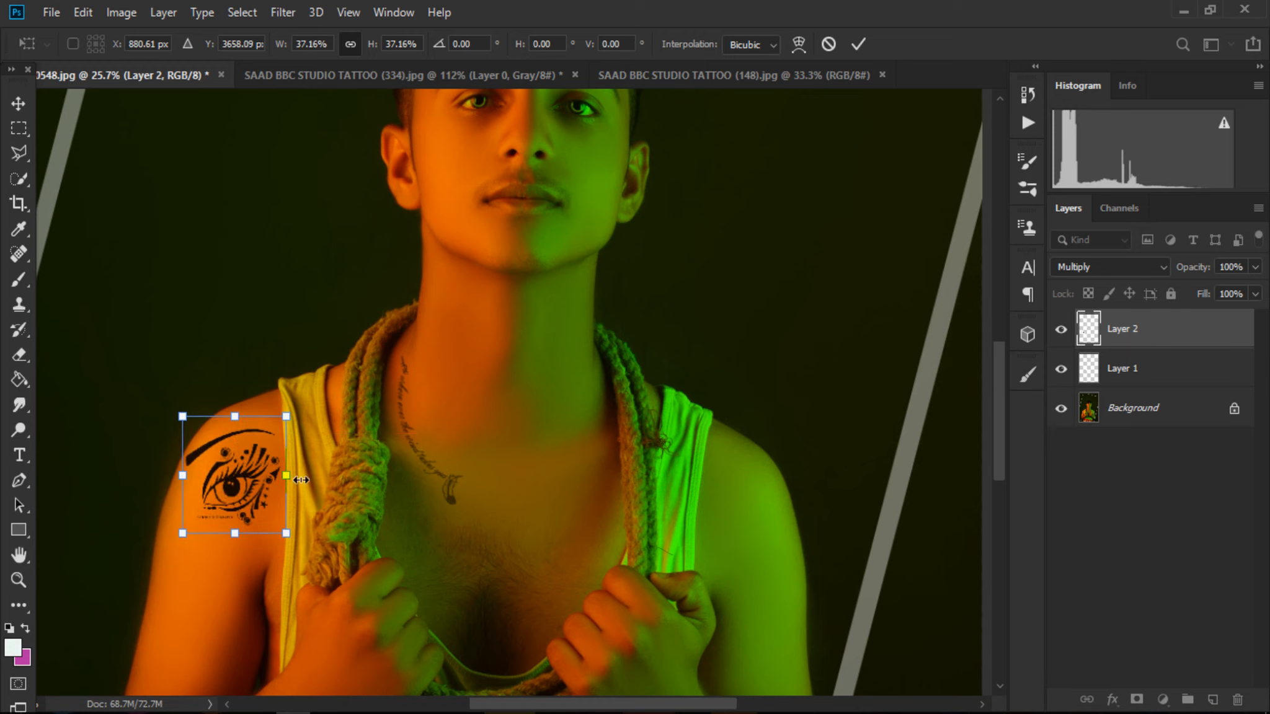
right_click(300, 479)
right_click(245, 482)
left_click(297, 440)
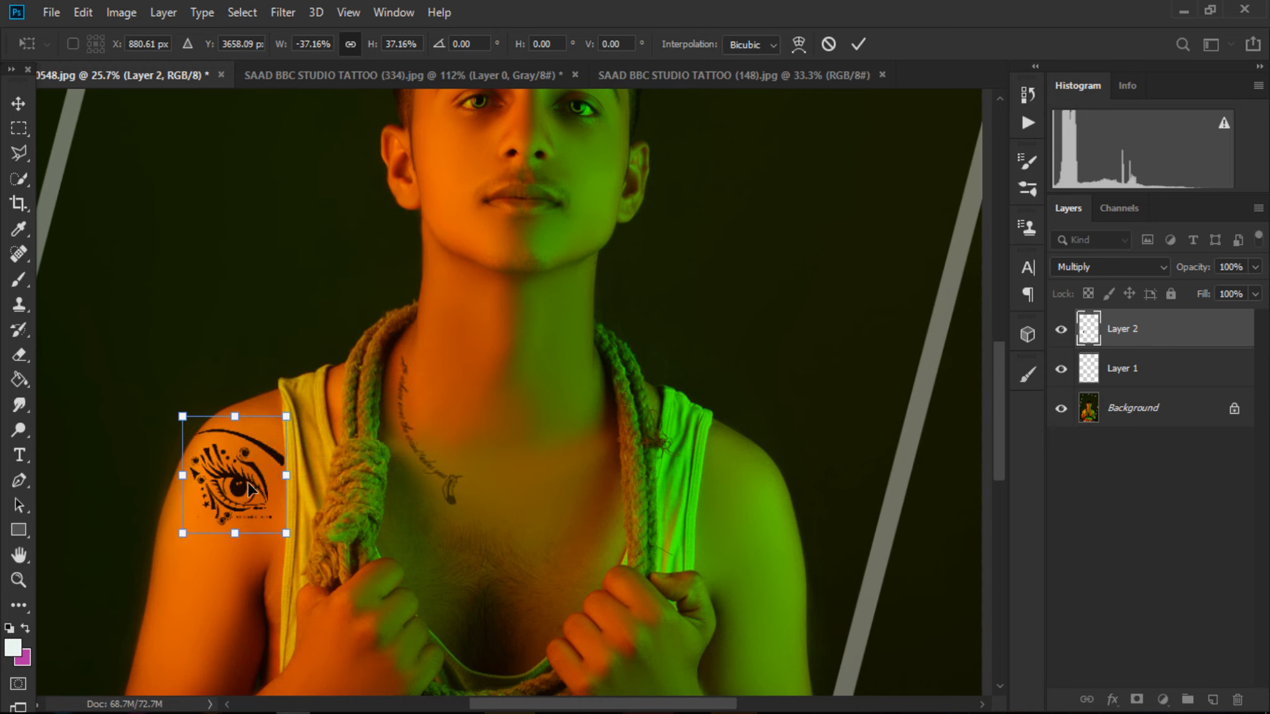
Commit the transform, zoom on the shoulder, and fade Layer 2 to 57% opacity.
left_click(17, 582)
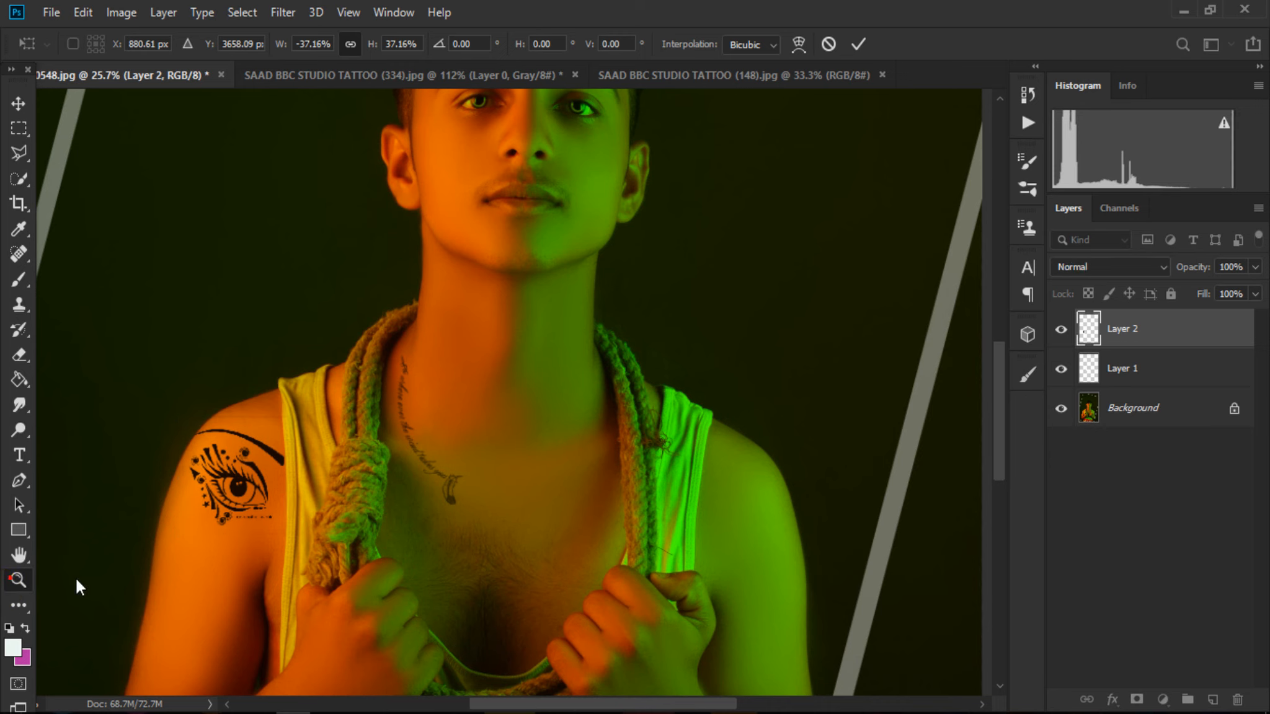
left_click_drag(225, 488, 267, 552)
left_click(1255, 267)
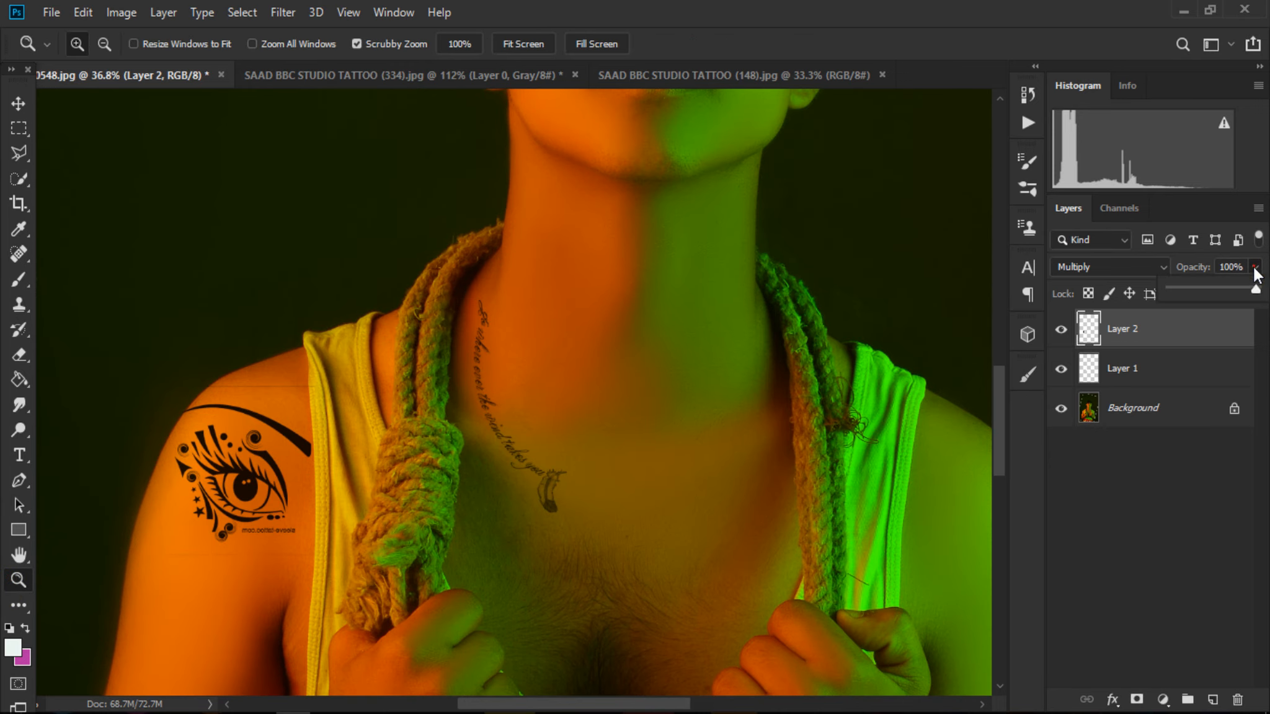
left_click_drag(1228, 291, 1219, 289)
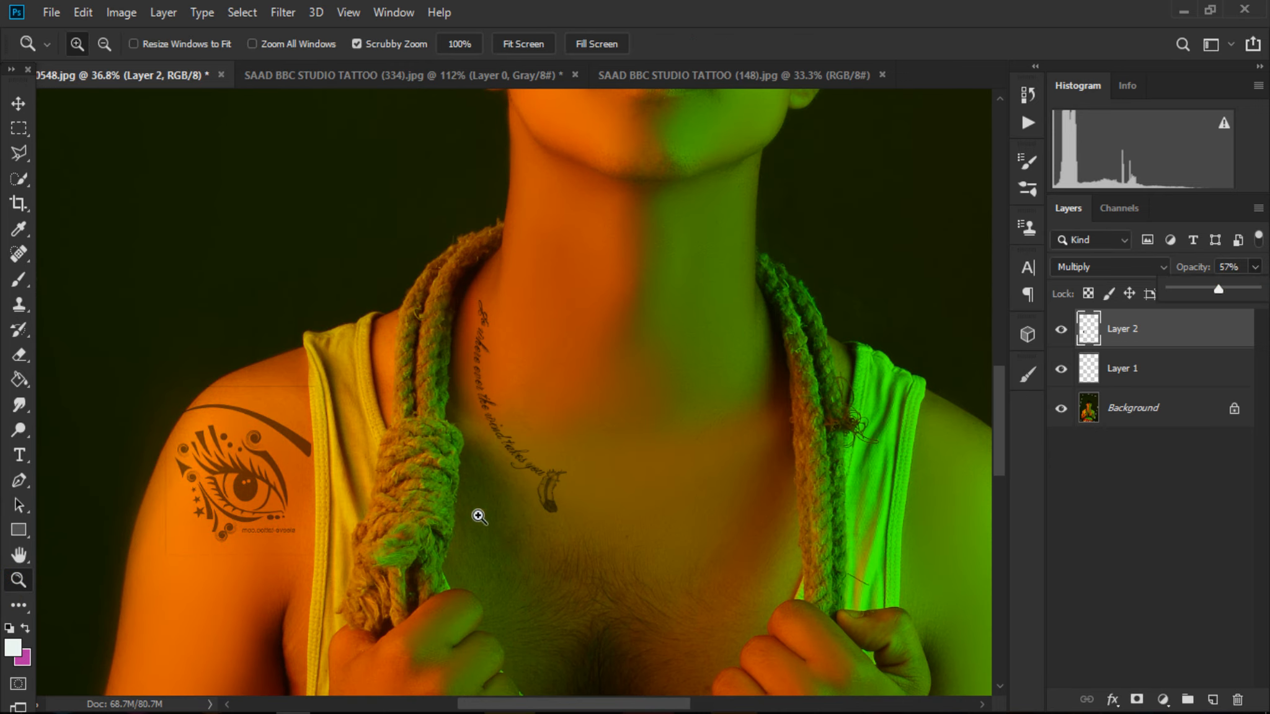
Erase the eye tattoo's leftover edge lines and sleeve-tattoo.com watermark.
left_click(297, 544)
left_click_drag(344, 591, 372, 623)
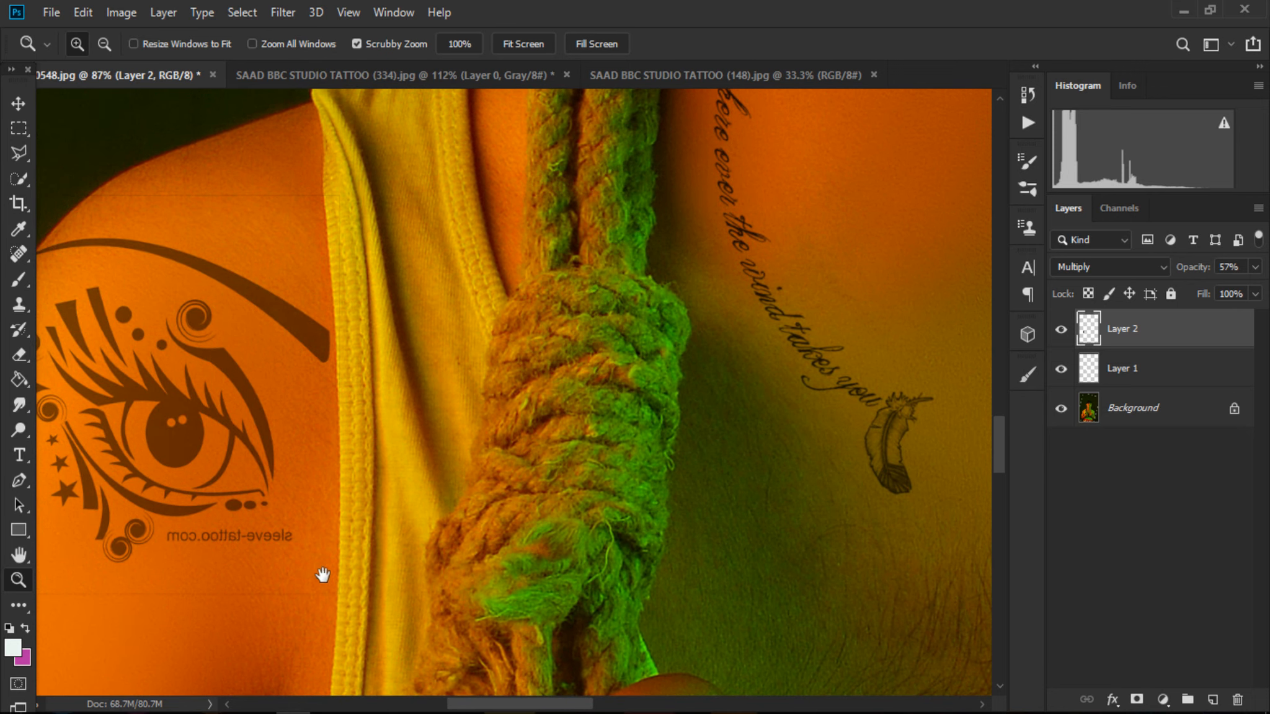
left_click_drag(322, 575, 490, 473)
left_click(19, 355)
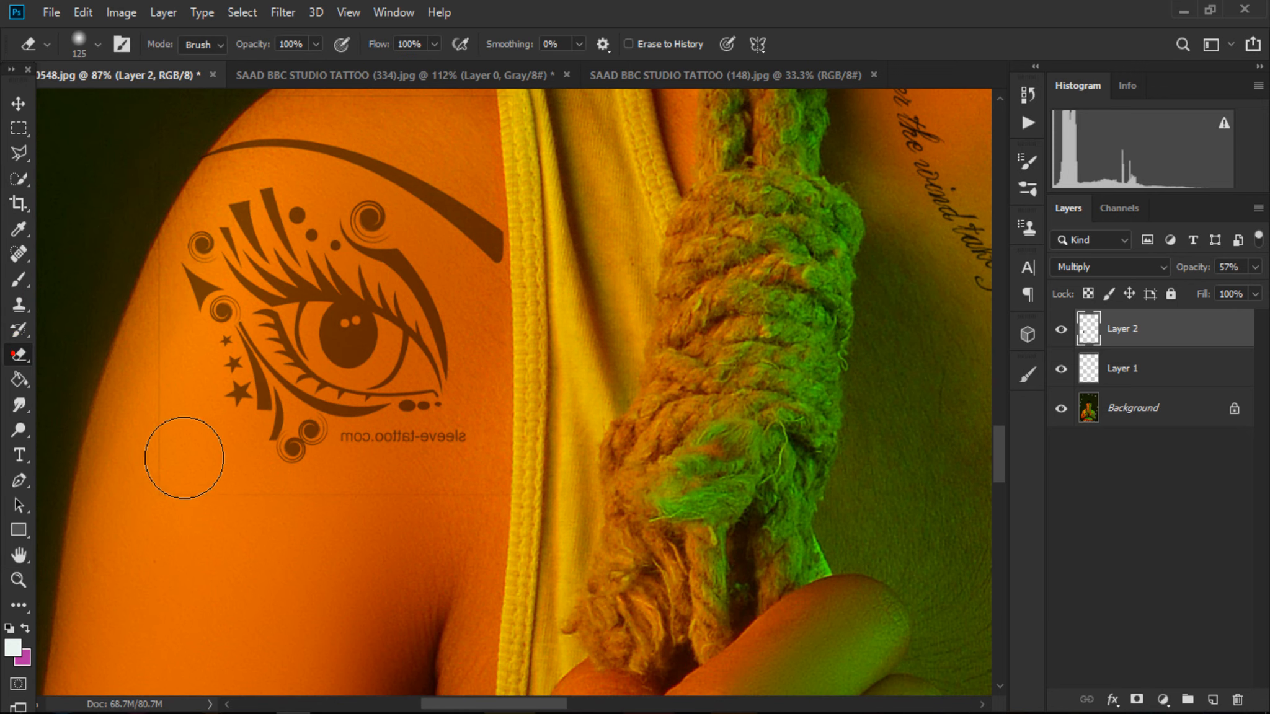
key("bracketleft")
key("bracketleft")
key("bracketleft")
mouse_move(156, 369)
left_mouse_down()
mouse_move(173, 513)
mouse_move(177, 501)
mouse_move(323, 510)
left_mouse_up()
left_click_drag(494, 435, 419, 453)
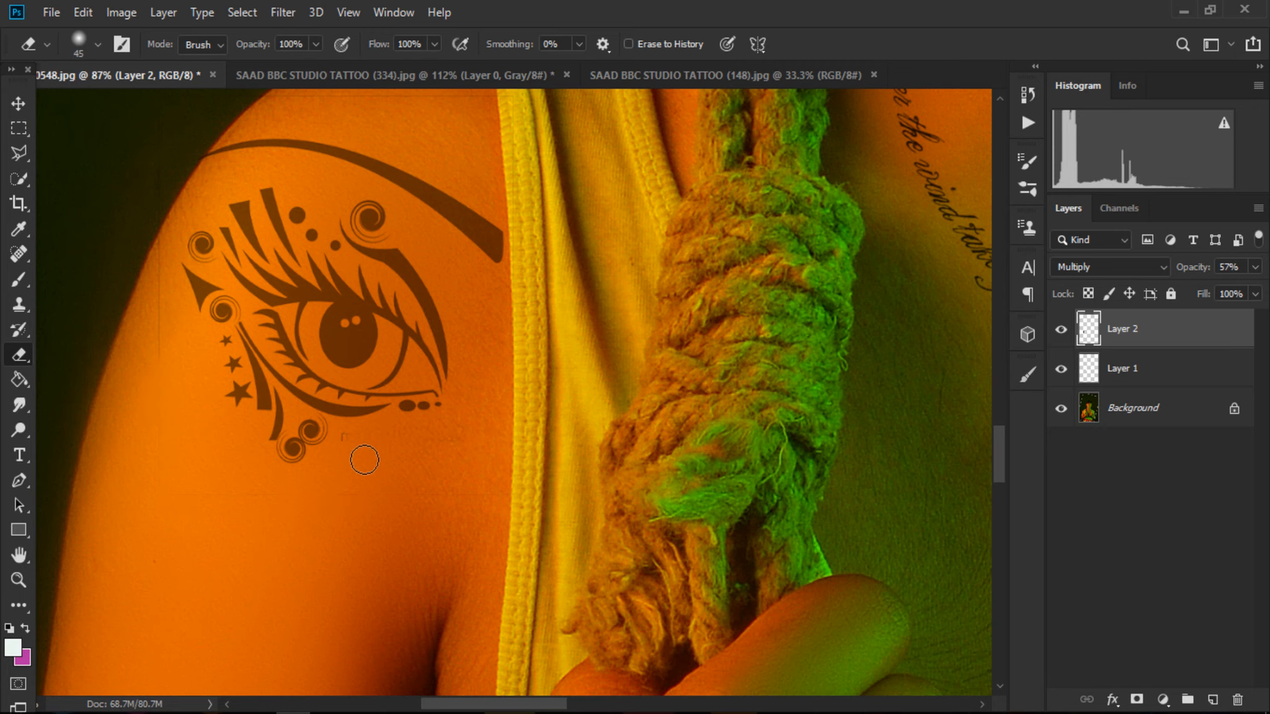
scroll(481, 456, "up", 3)
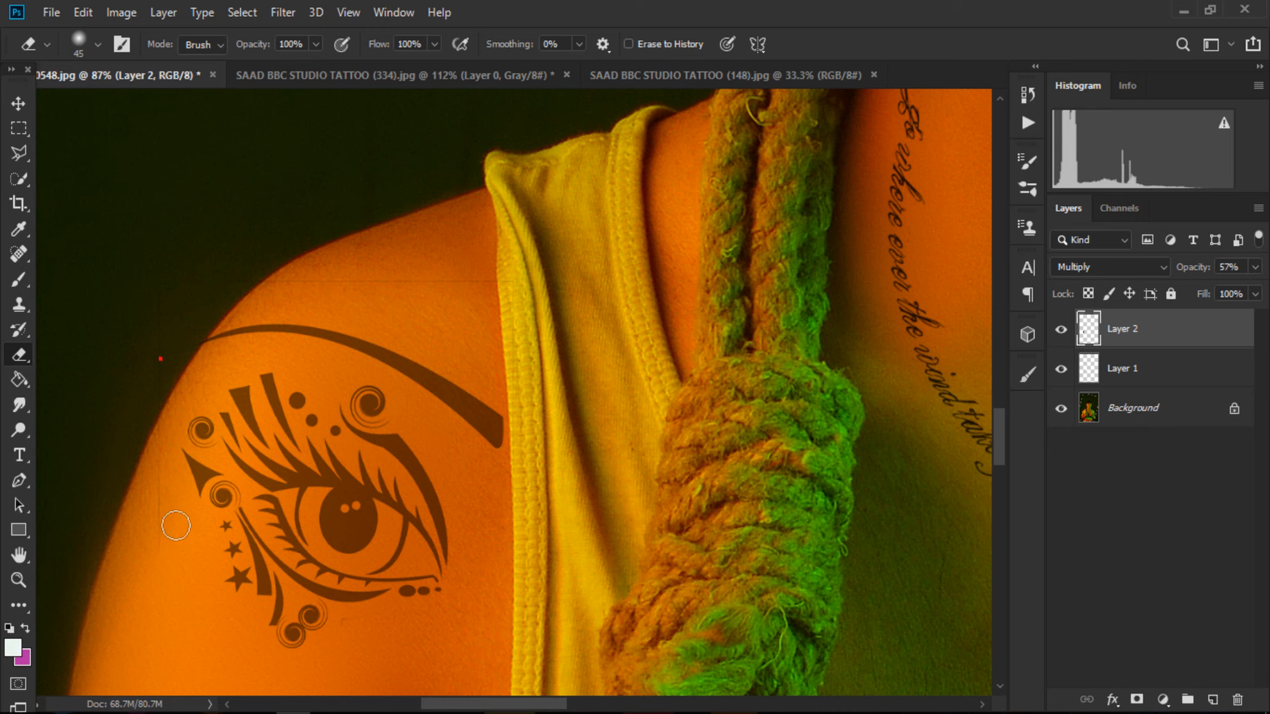
scroll(175, 313, "up", 2)
key("bracketright")
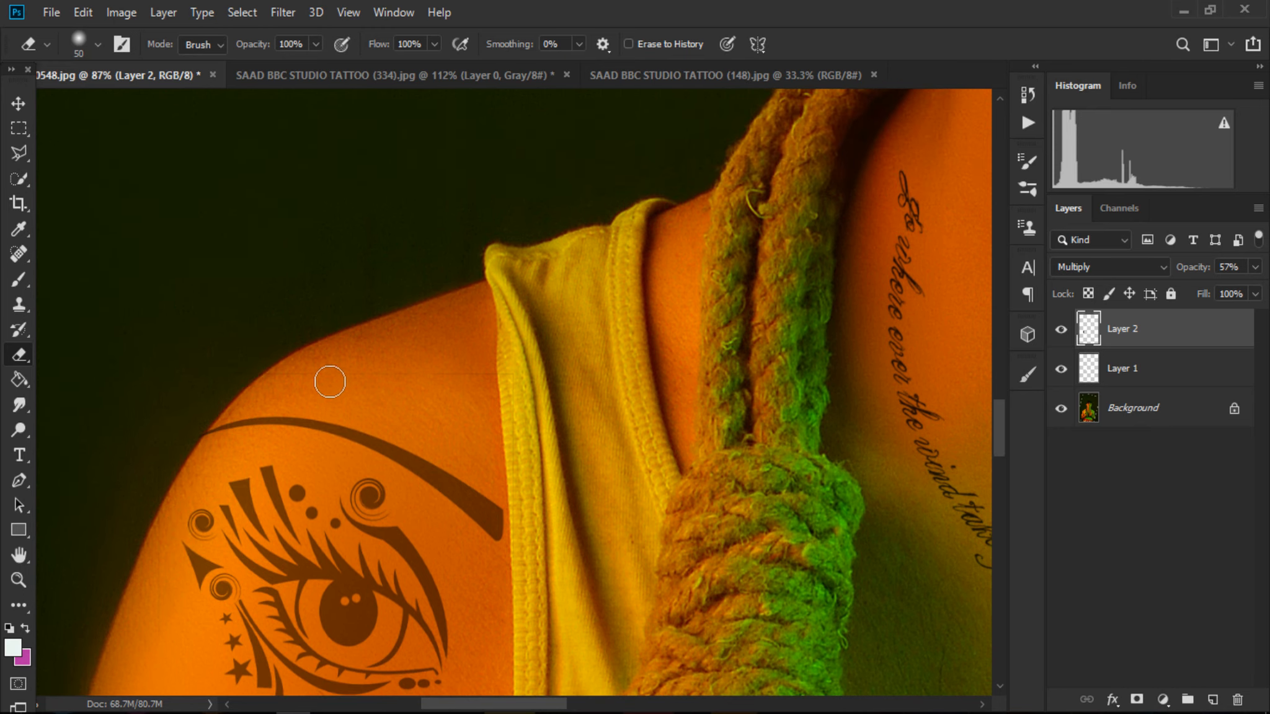
scroll(539, 362, "down", 2)
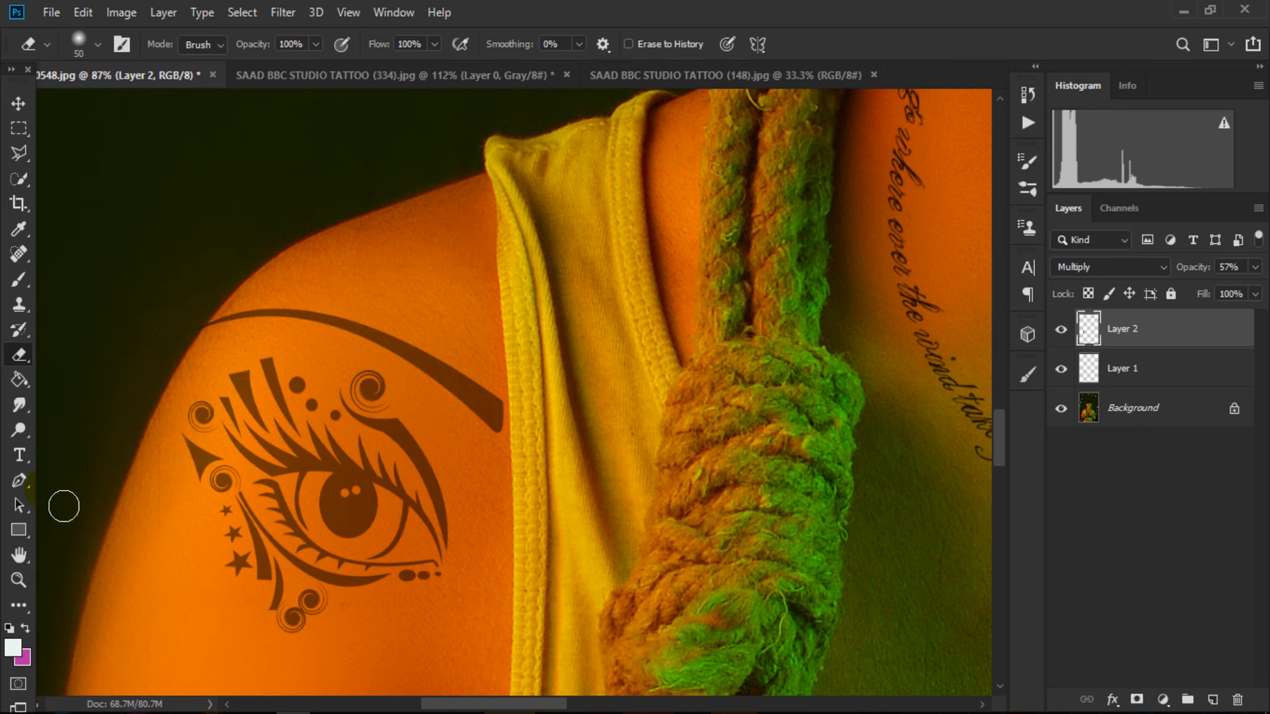
Fit the whole photo in the window.
left_click(18, 580)
right_click(898, 366)
left_click(907, 371)
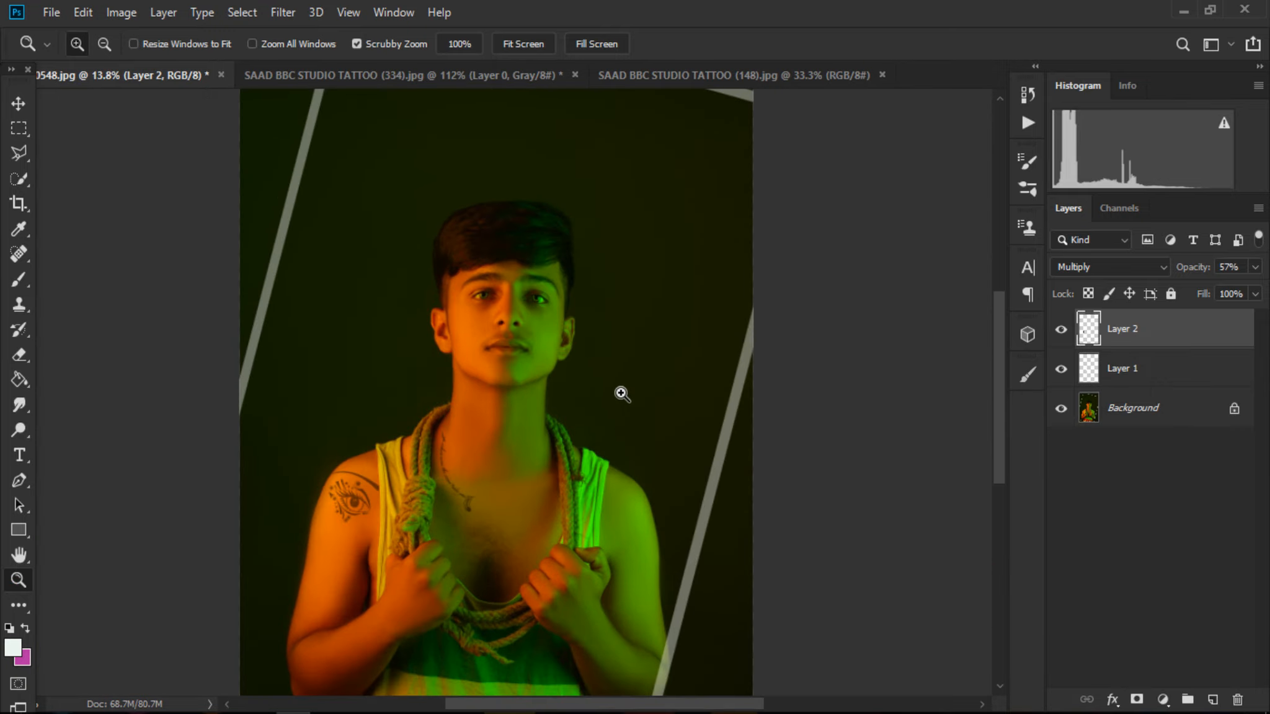
Close the script and eye tattoo images and the BBC_0548 portrait without saving changes.
left_click(432, 76)
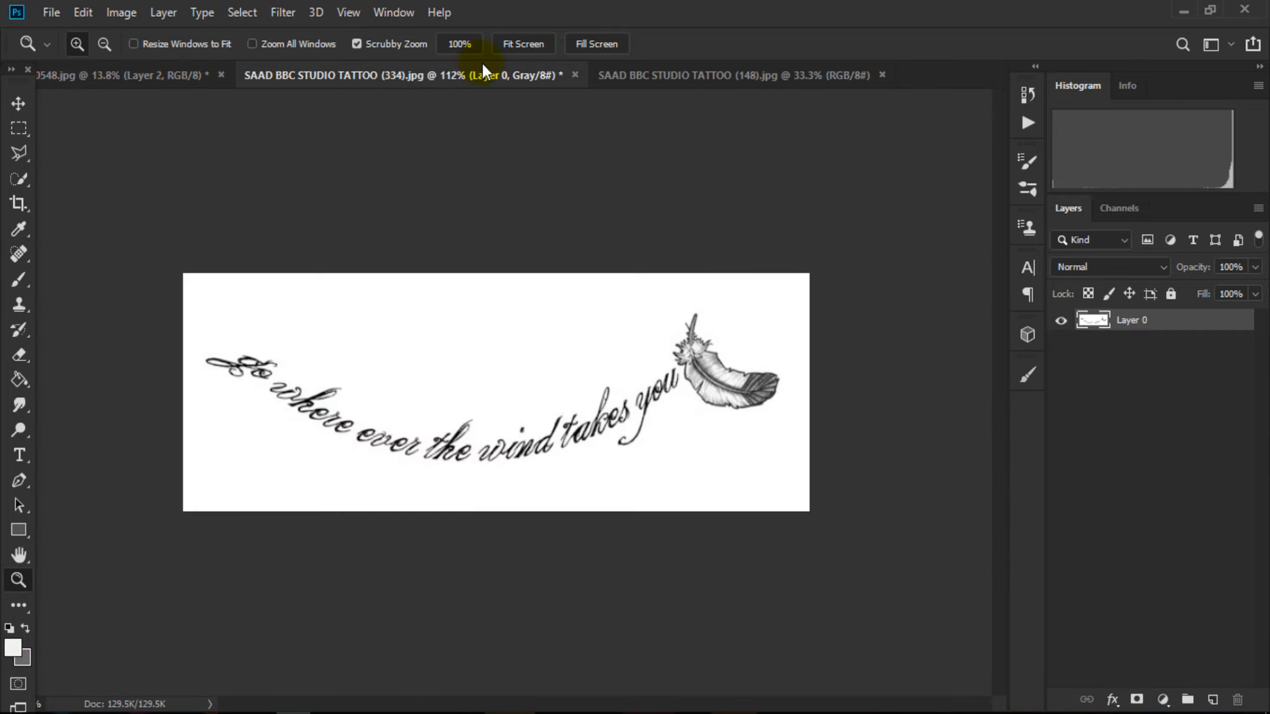
left_click(573, 75)
left_click(627, 296)
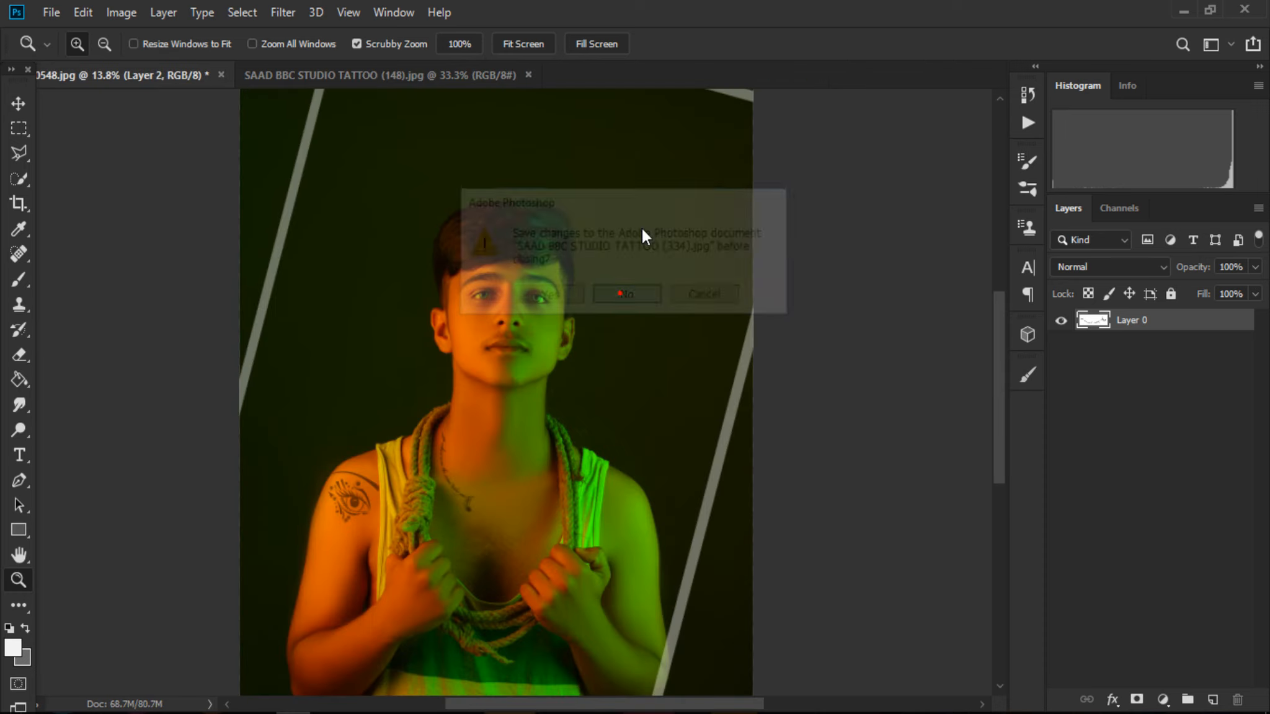
left_click(521, 75)
left_click(219, 76)
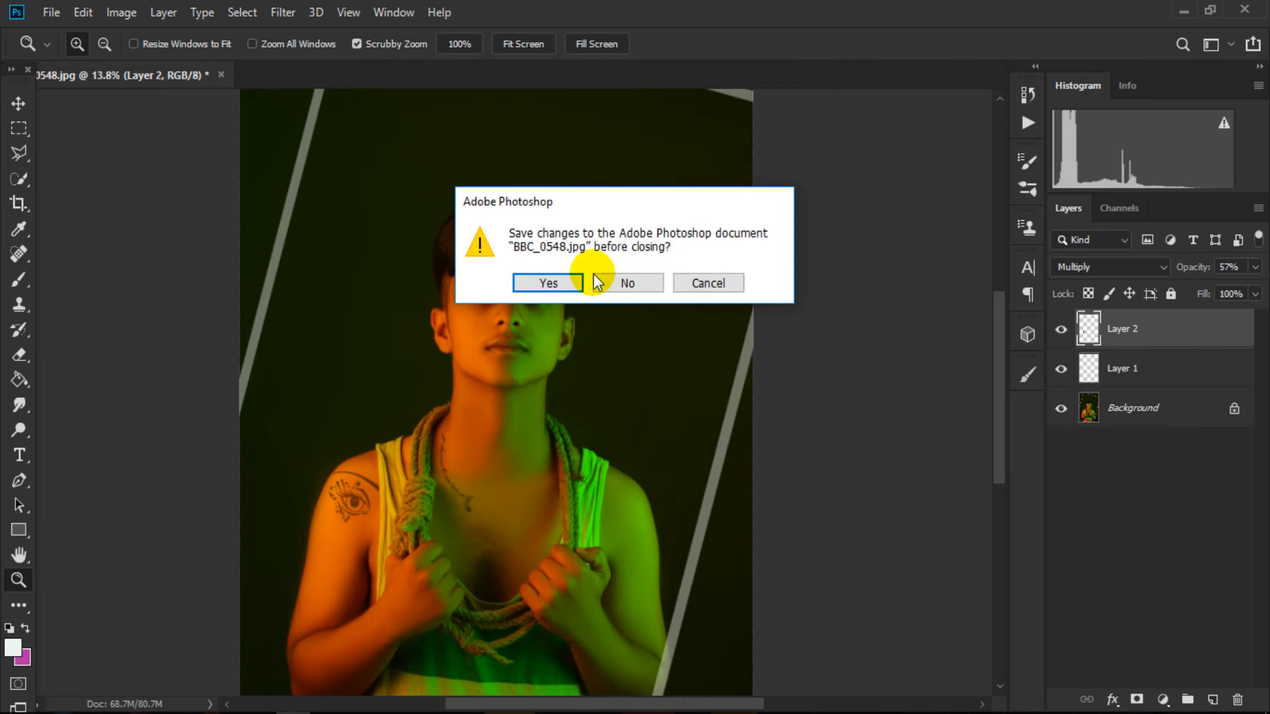
left_click(624, 281)
Open the BBC_0575 polka-dot portrait from the Desktop.
double_click(541, 306)
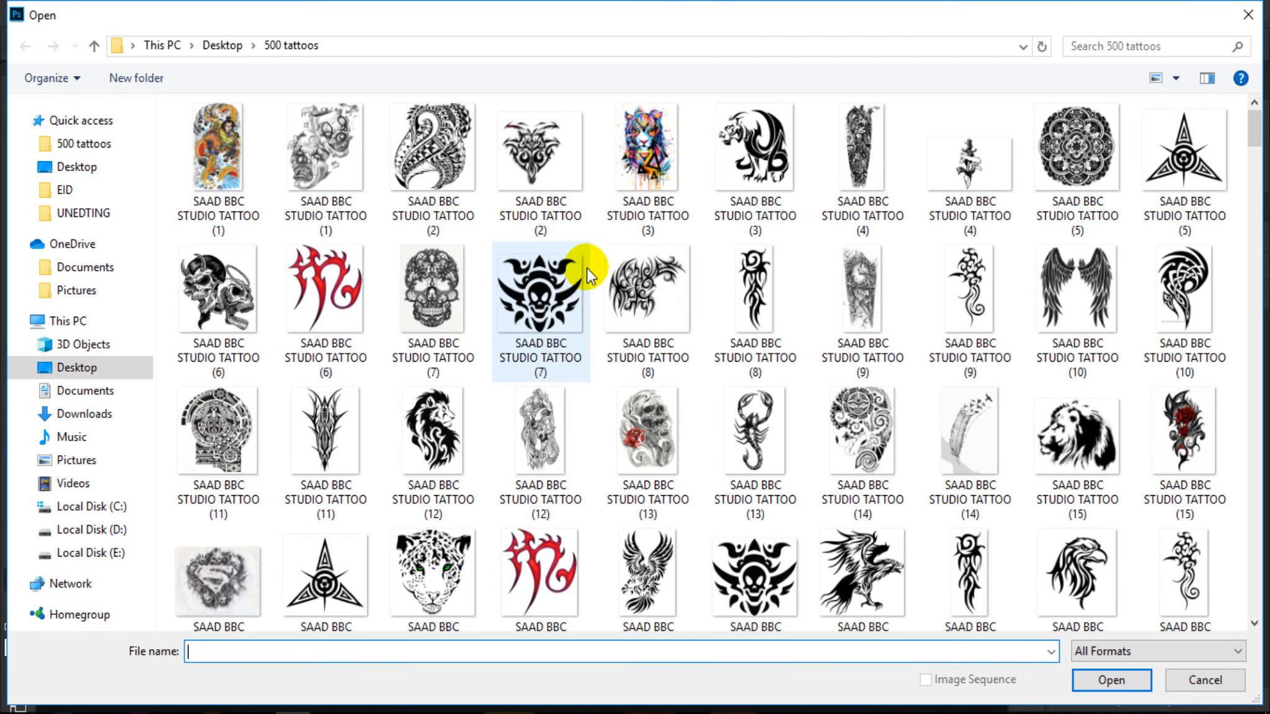
left_click(231, 46)
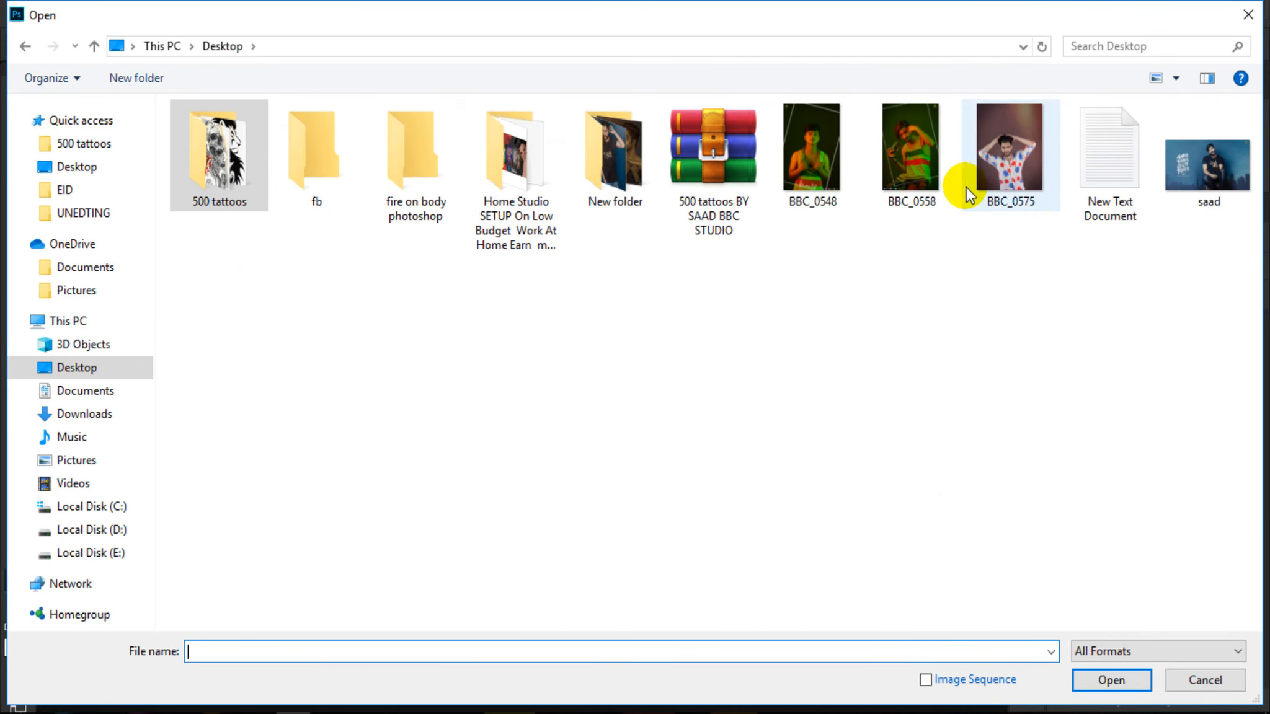
double_click(1010, 149)
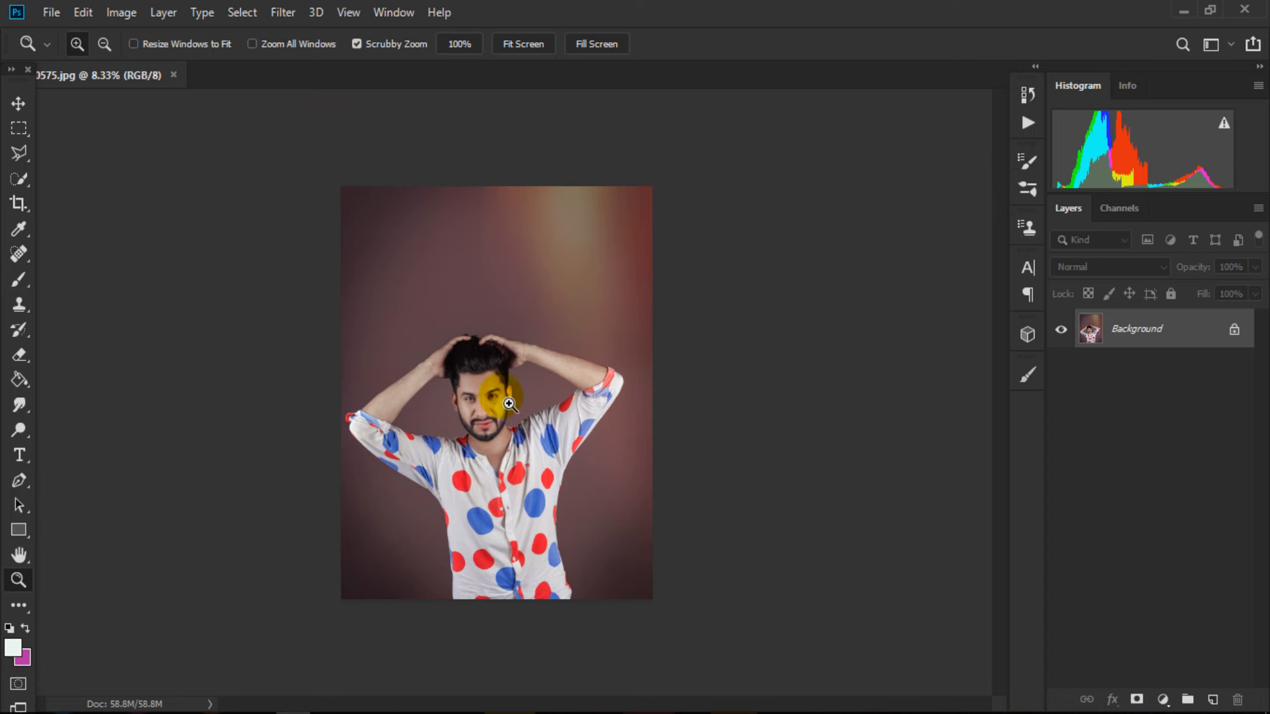
Zoom in on the man's face and raised forearm, then bring up File > Open.
left_click_drag(502, 400, 494, 447)
left_click_drag(320, 340, 328, 346)
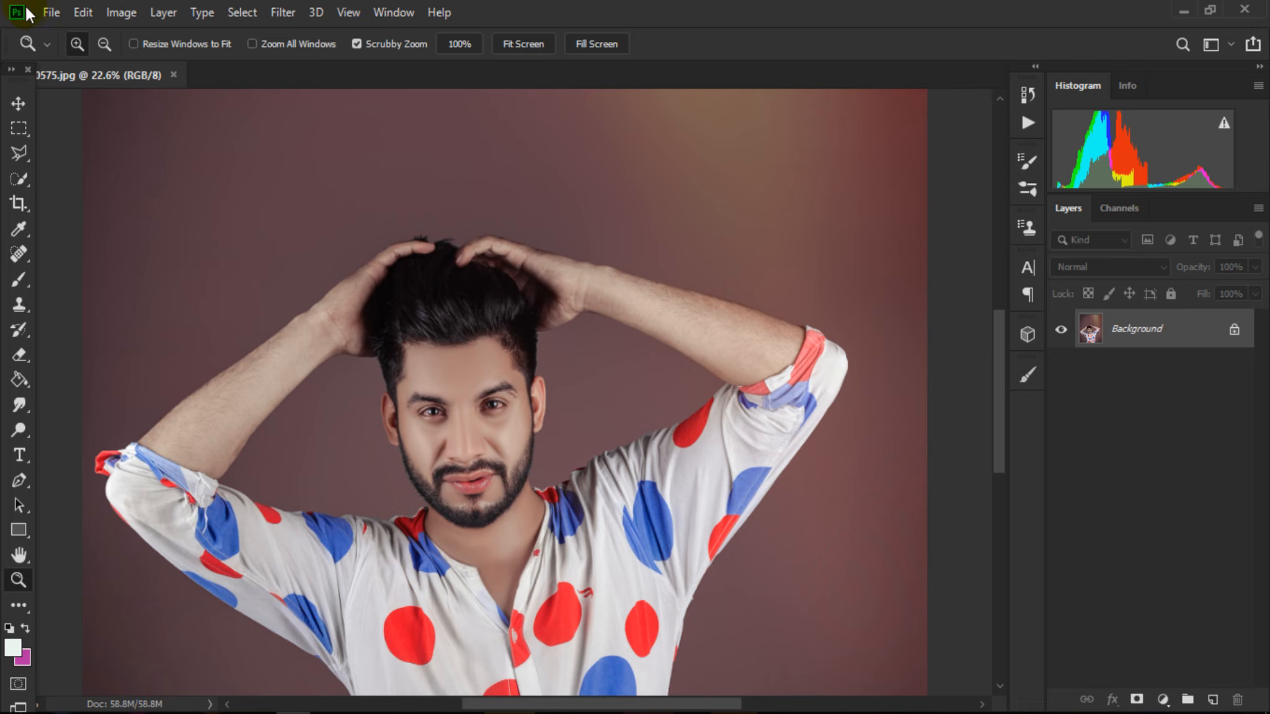
left_click(49, 12)
left_click(65, 49)
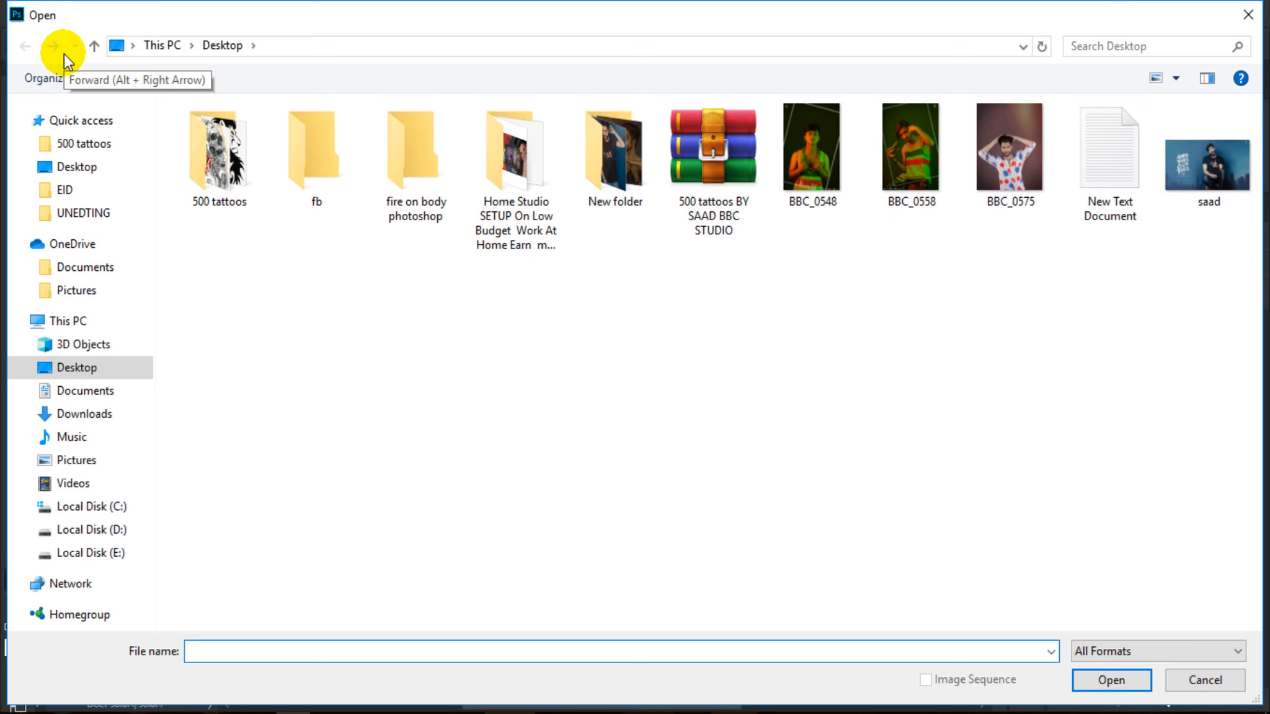
Open SAAD BBC STUDIO TATTOO (468).jpg, the black tribal dragon, from the 500 tattoos folder.
double_click(220, 137)
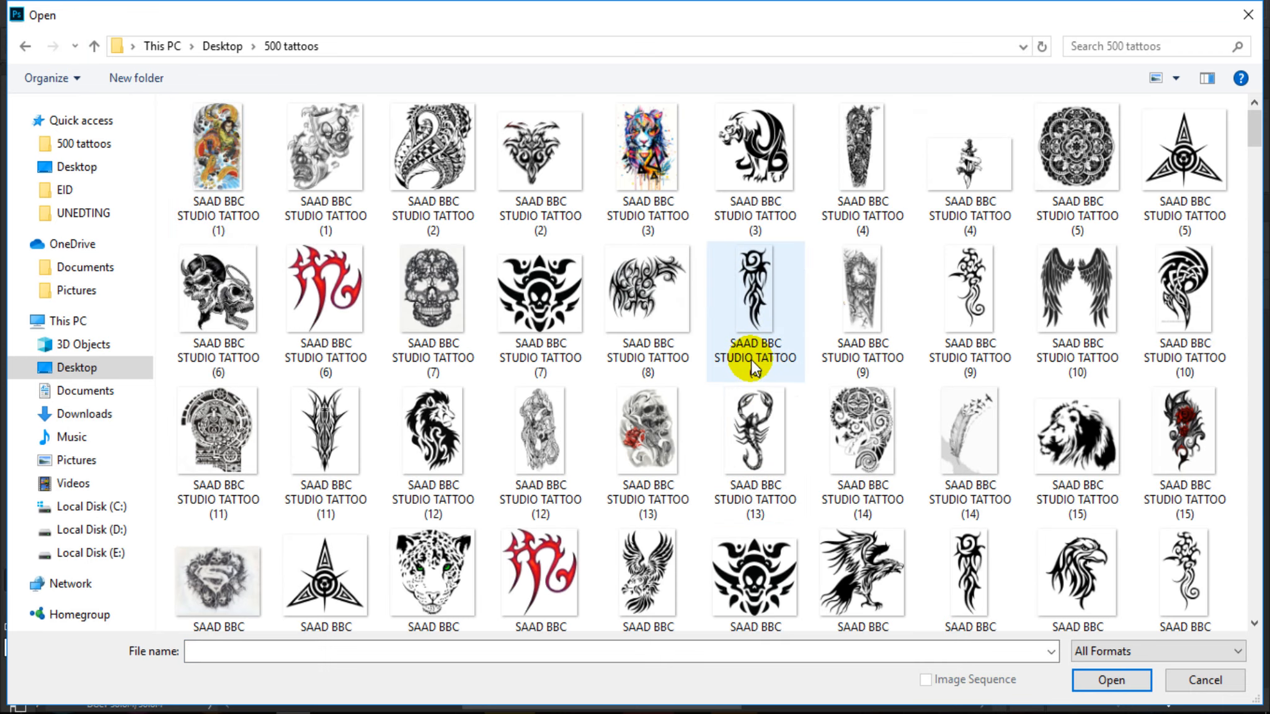
scroll(747, 366, "down", 3)
scroll(740, 392, "down", 4)
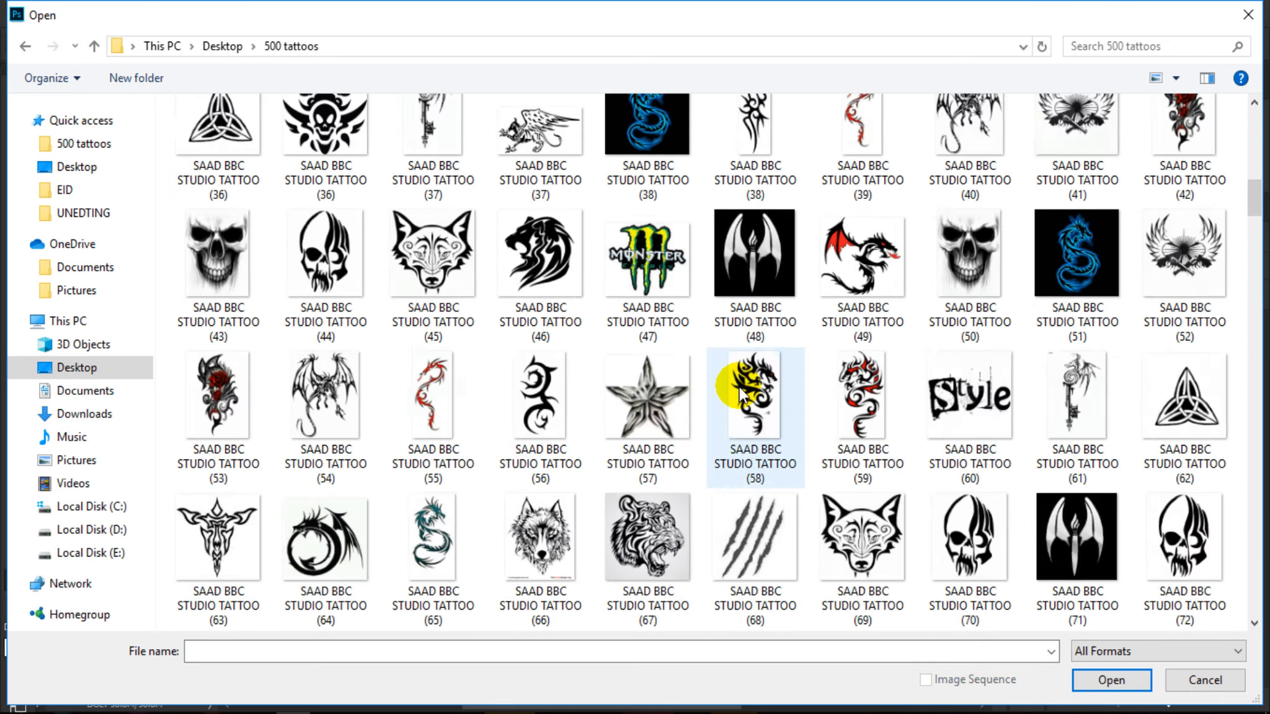
scroll(742, 397, "down", 4)
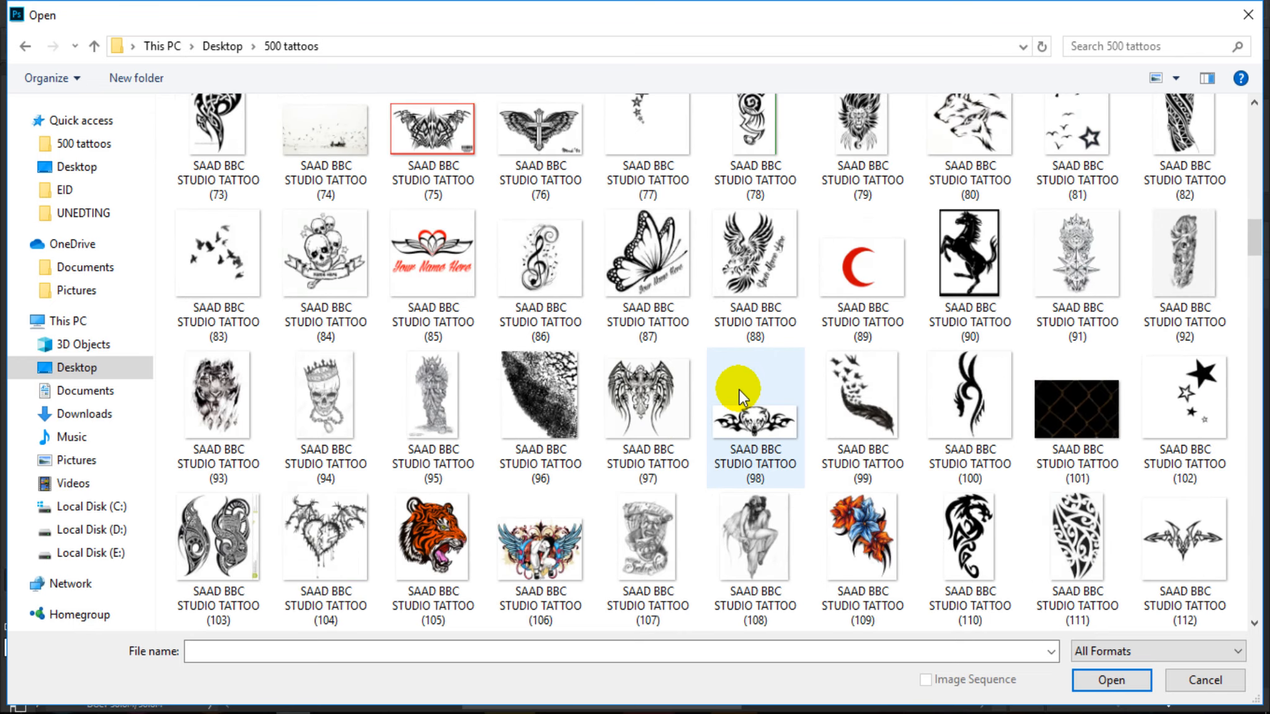
scroll(738, 390, "down", 4)
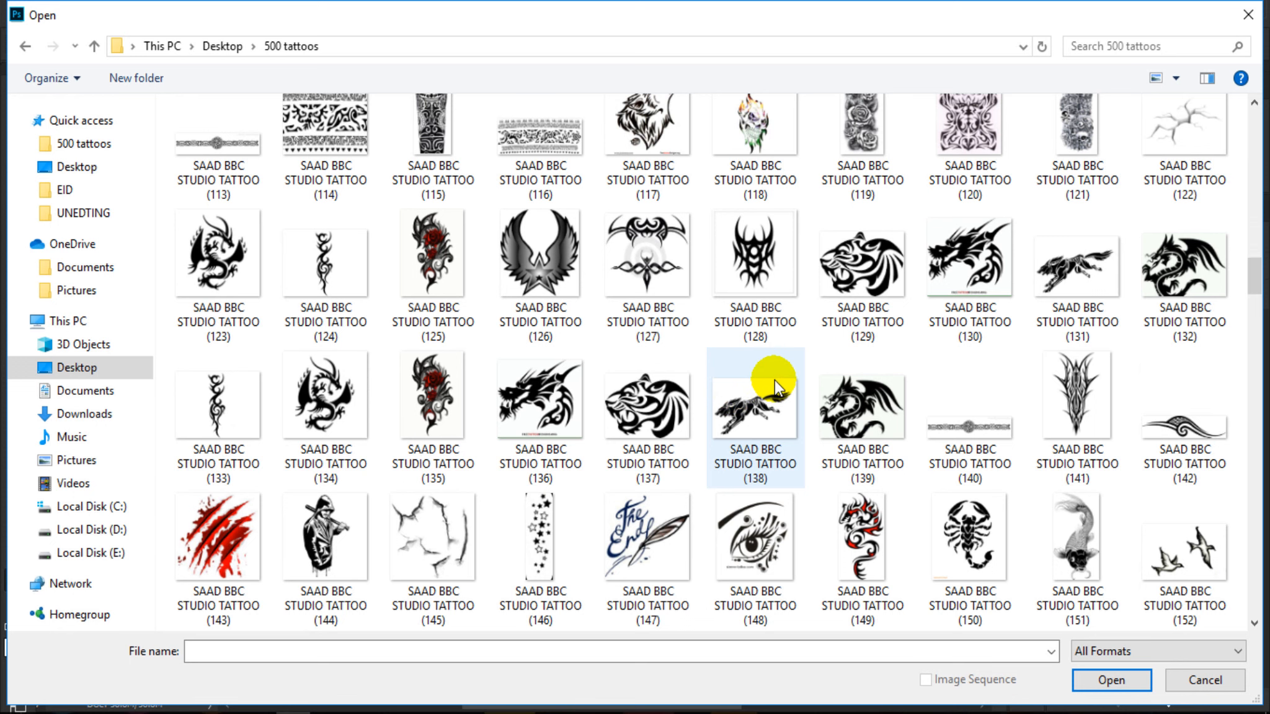
scroll(775, 380, "down", 2)
scroll(775, 380, "down", 4)
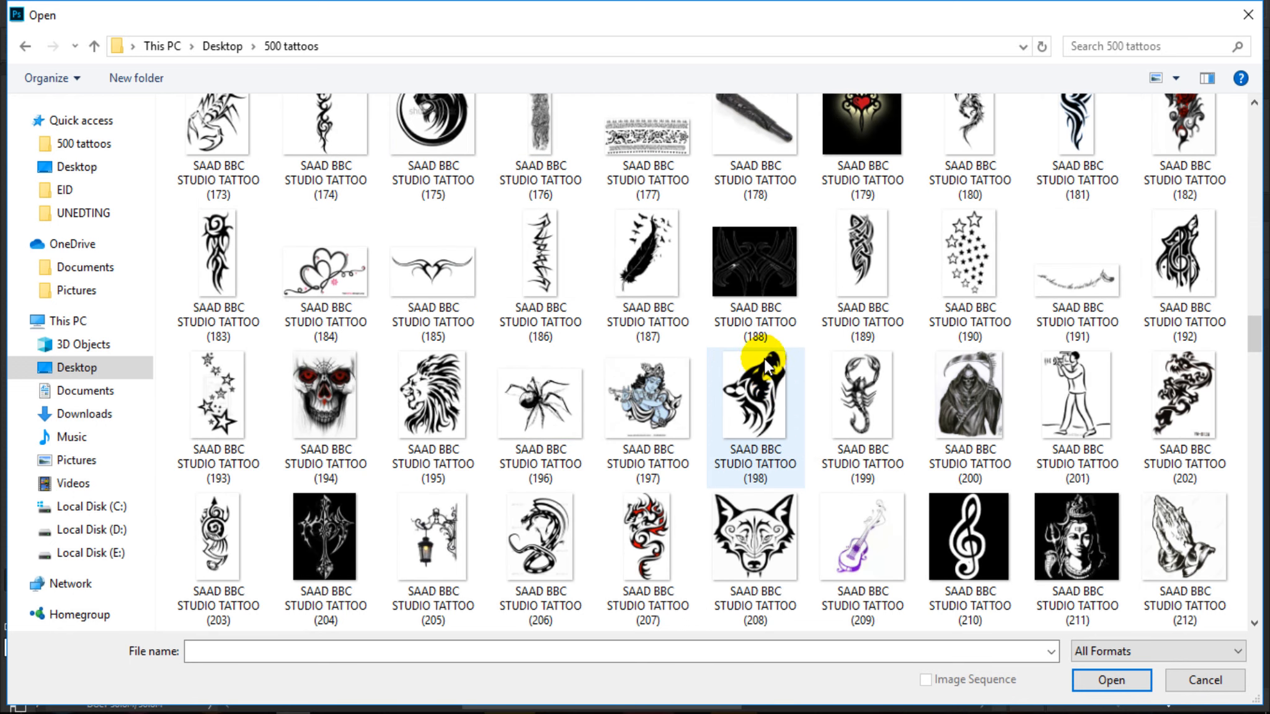
scroll(693, 353, "down", 2)
scroll(693, 349, "down", 2)
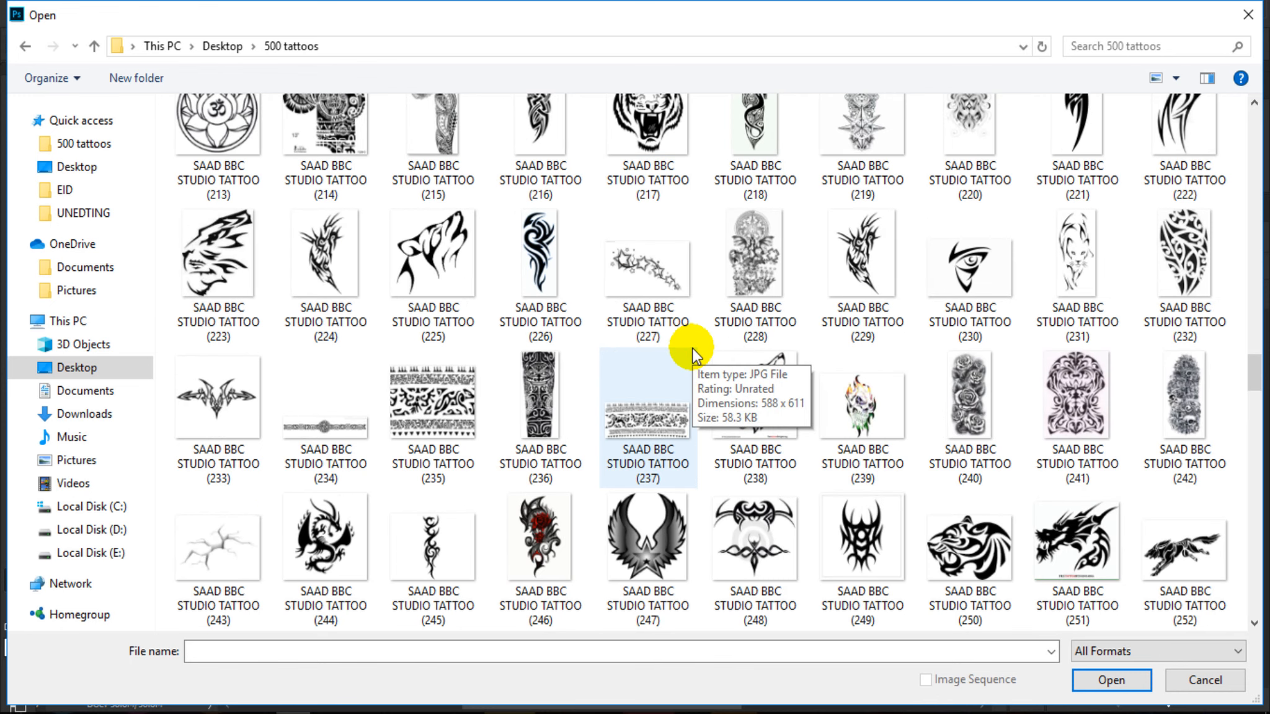
scroll(685, 338, "down", 4)
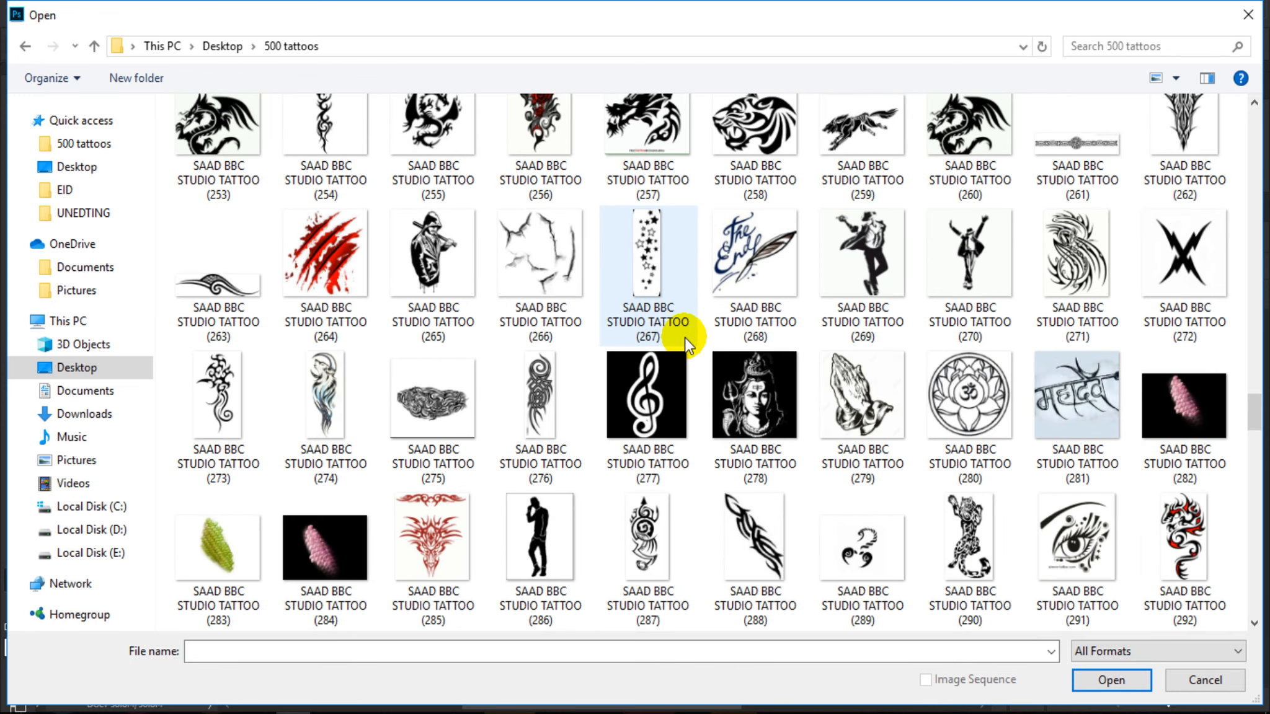
scroll(685, 337, "down", 2)
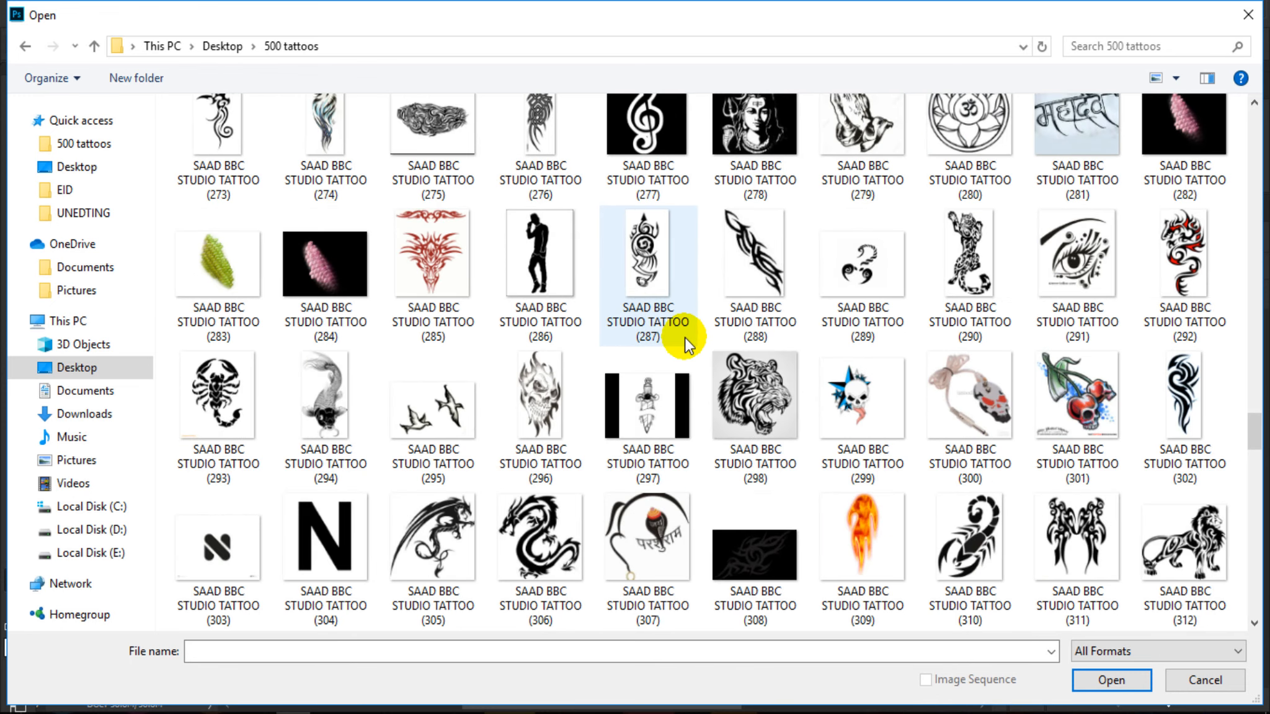
scroll(731, 322, "down", 2)
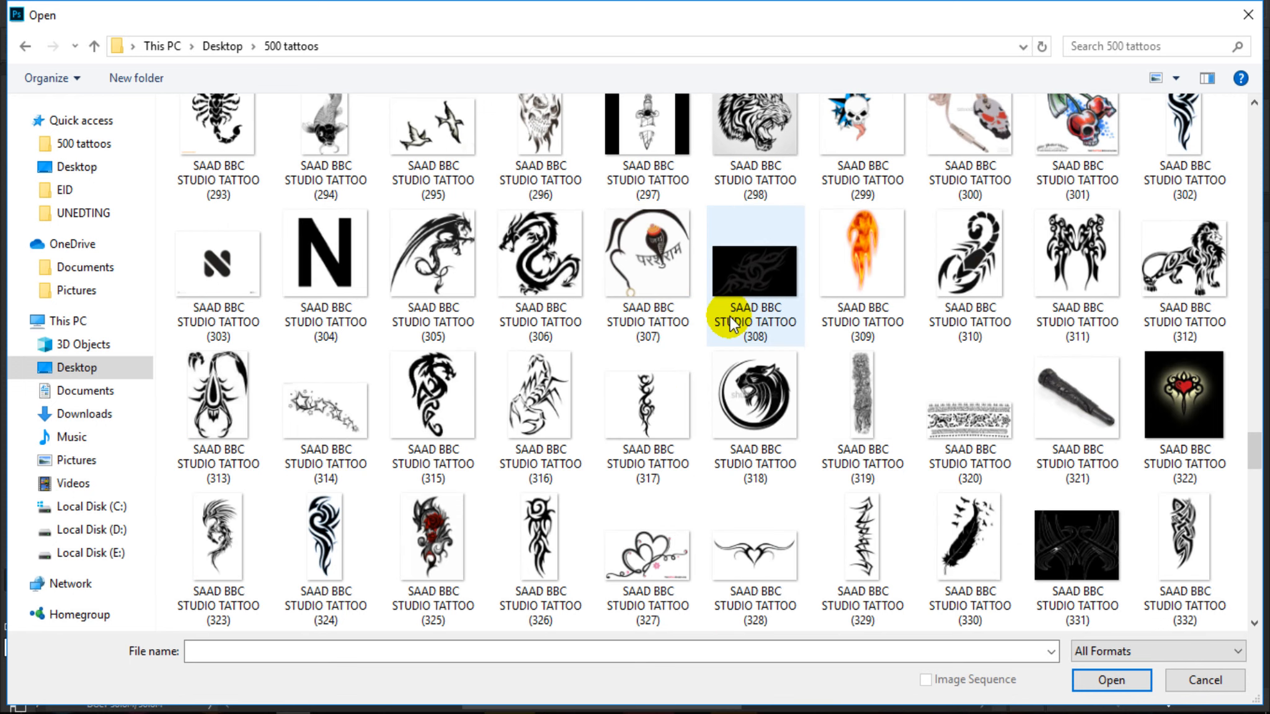
scroll(731, 323, "down", 2)
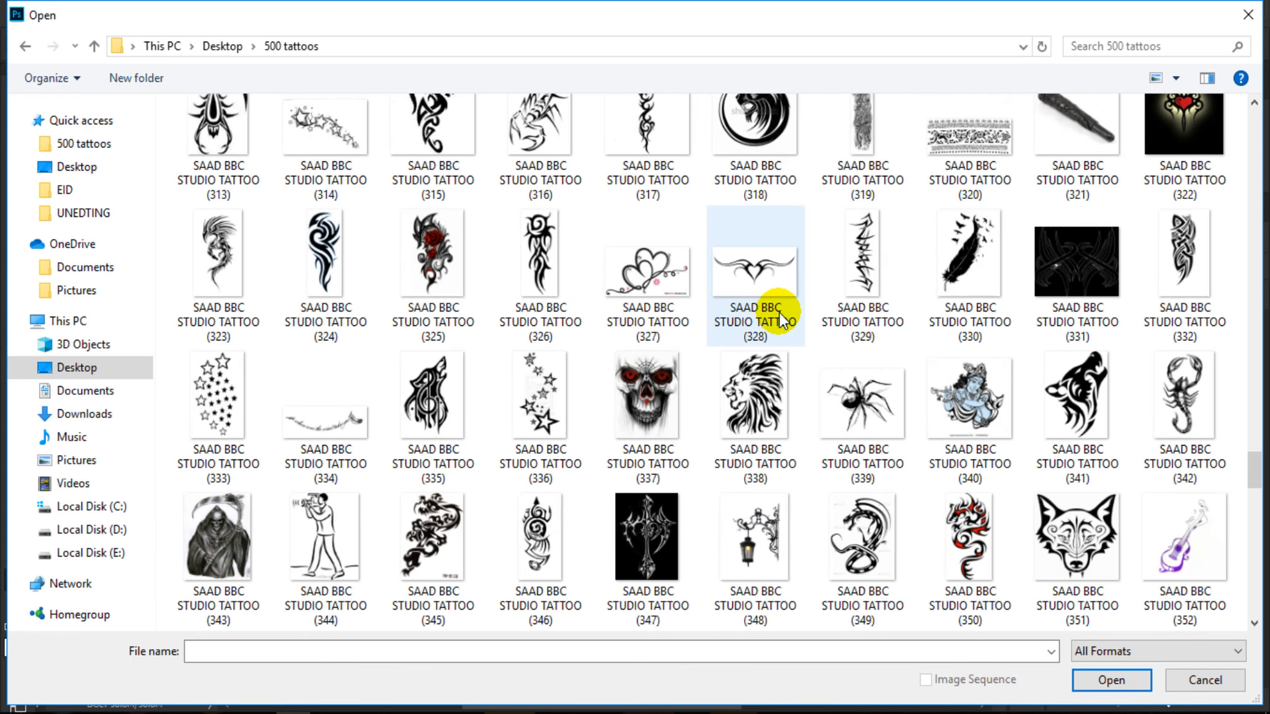
scroll(782, 320, "down", 2)
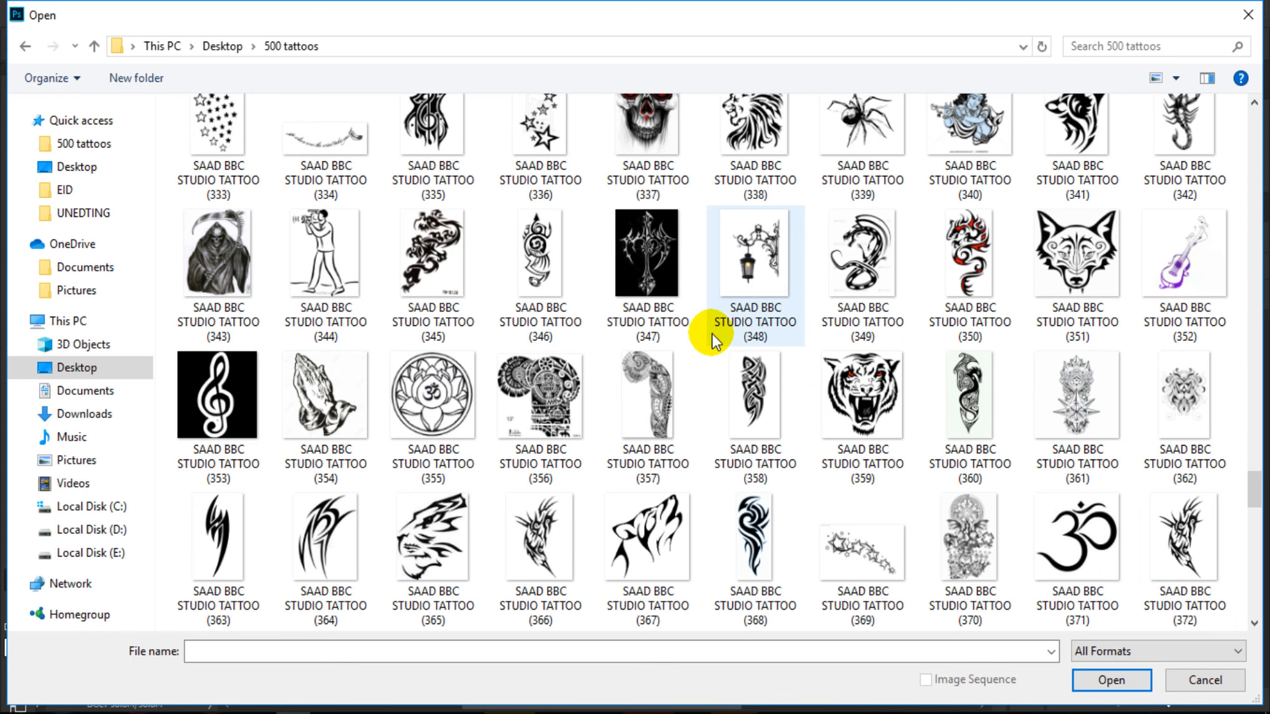
scroll(710, 343, "down", 2)
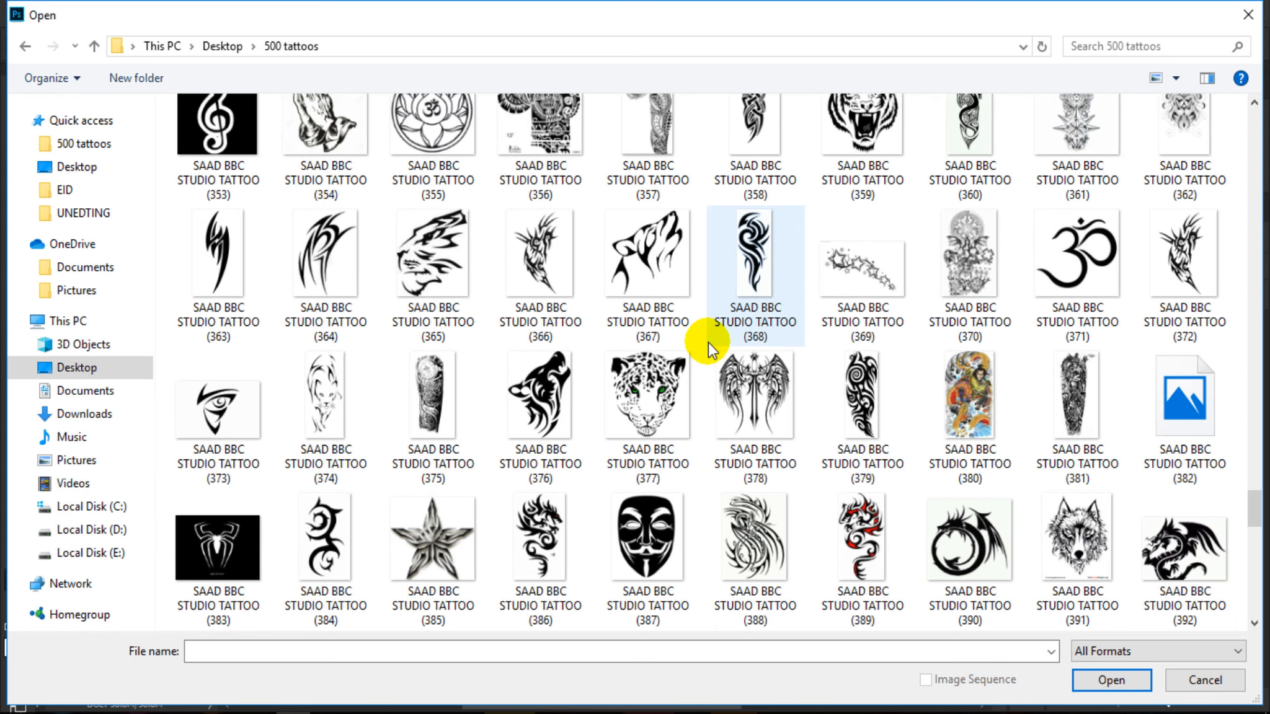
scroll(708, 342, "down", 2)
scroll(708, 342, "down", 2)
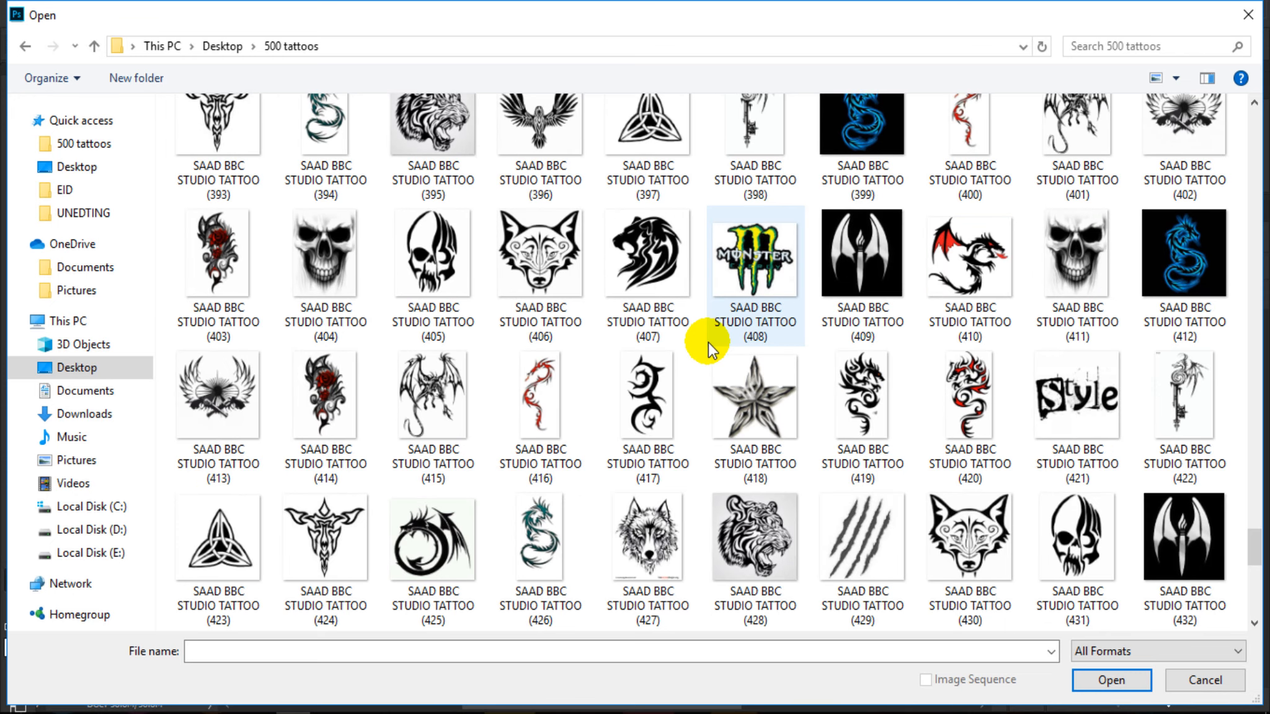
scroll(708, 345, "down", 4)
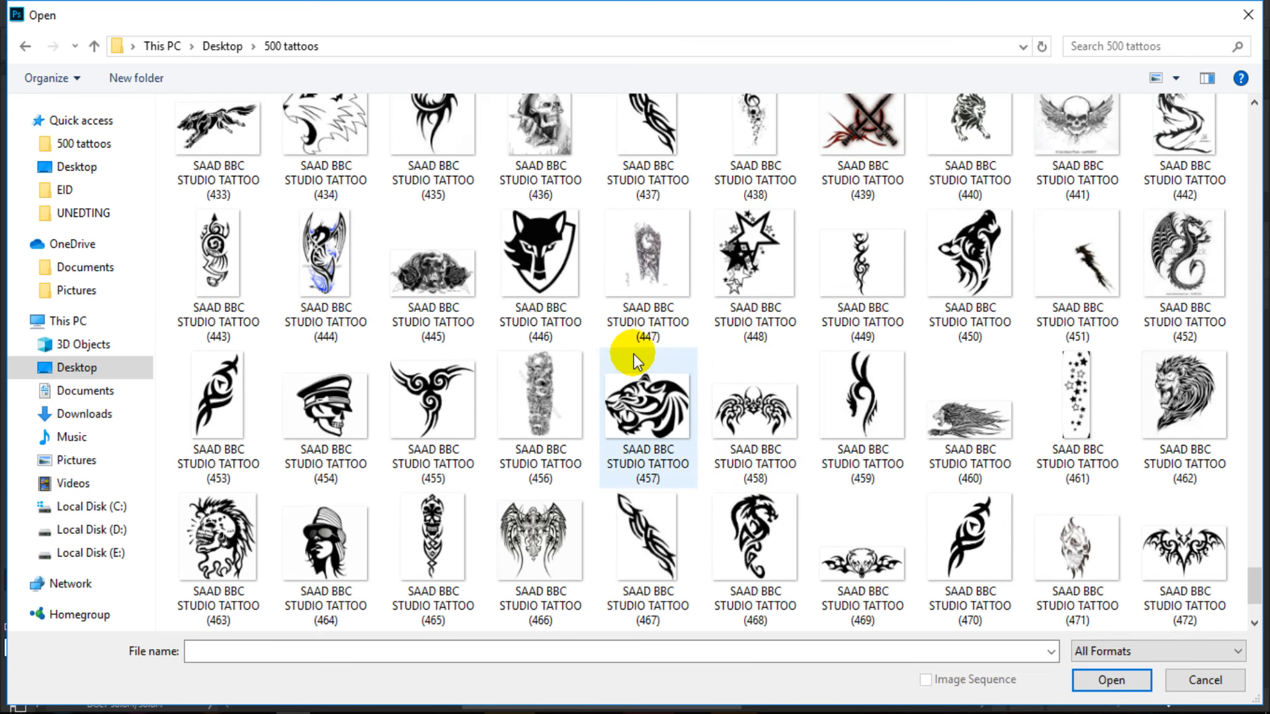
scroll(633, 355, "down", 1)
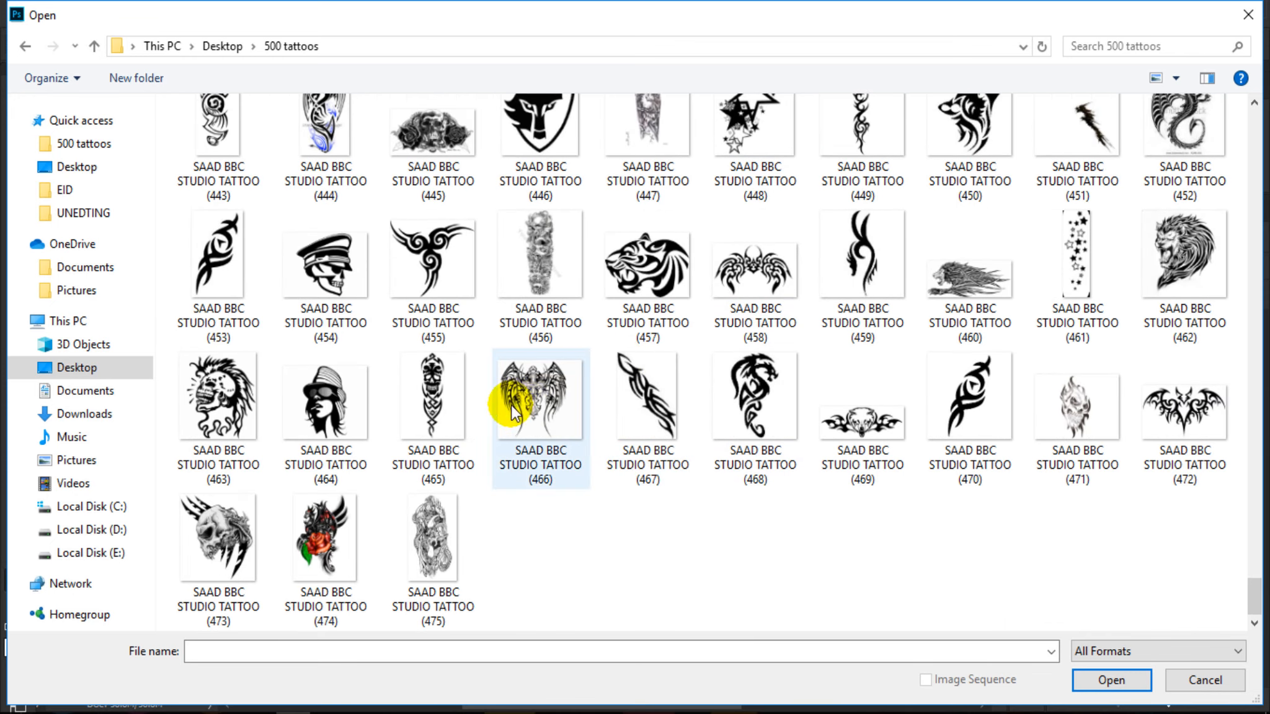
double_click(758, 389)
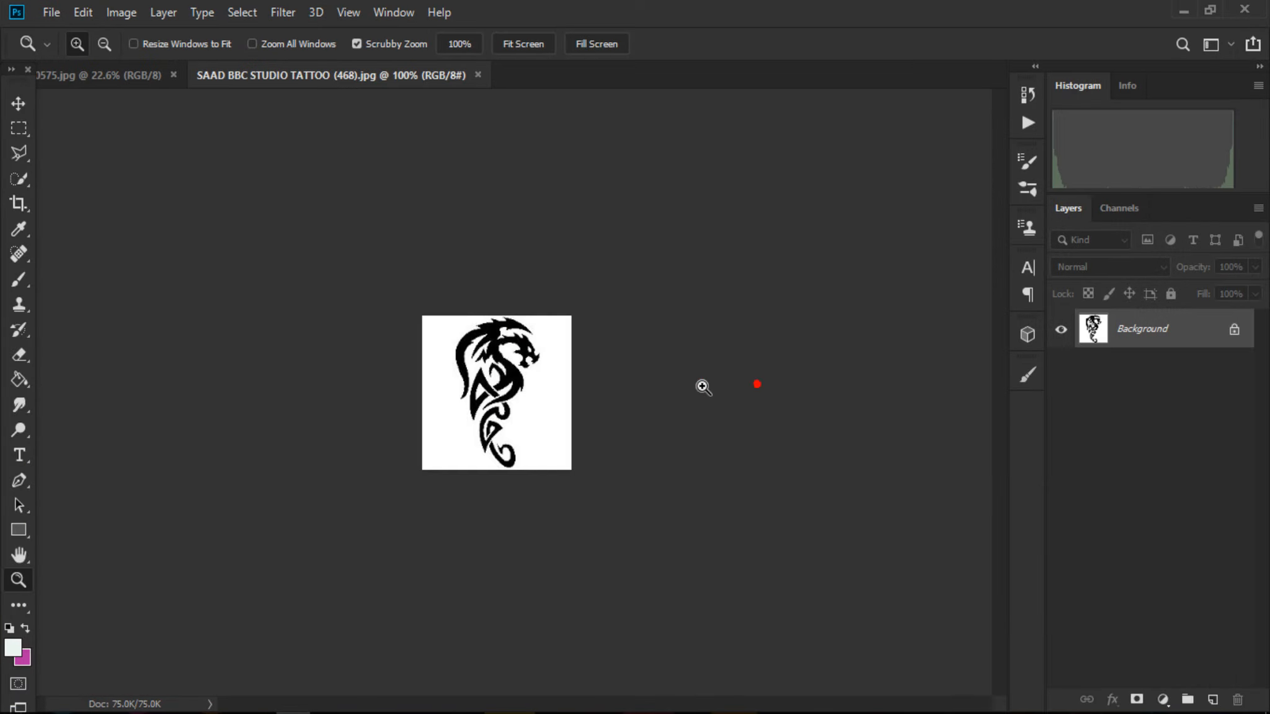
Copy the whole dragon onto BBC_0575 as Layer 1, rotated about 44.6° along the forearm.
left_click(547, 347)
key("ctrl+a")
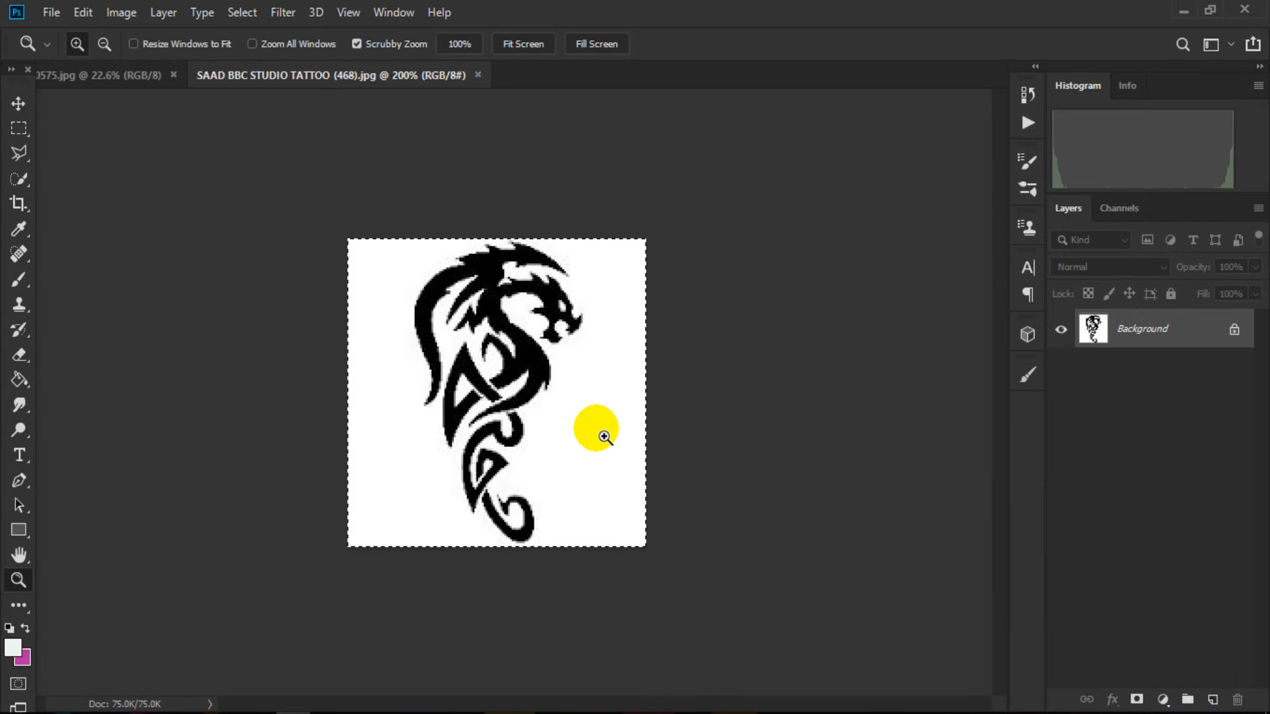
left_click(18, 104)
left_click_drag(524, 249, 325, 428)
left_click_drag(251, 419, 221, 446)
left_click_drag(251, 385, 235, 379)
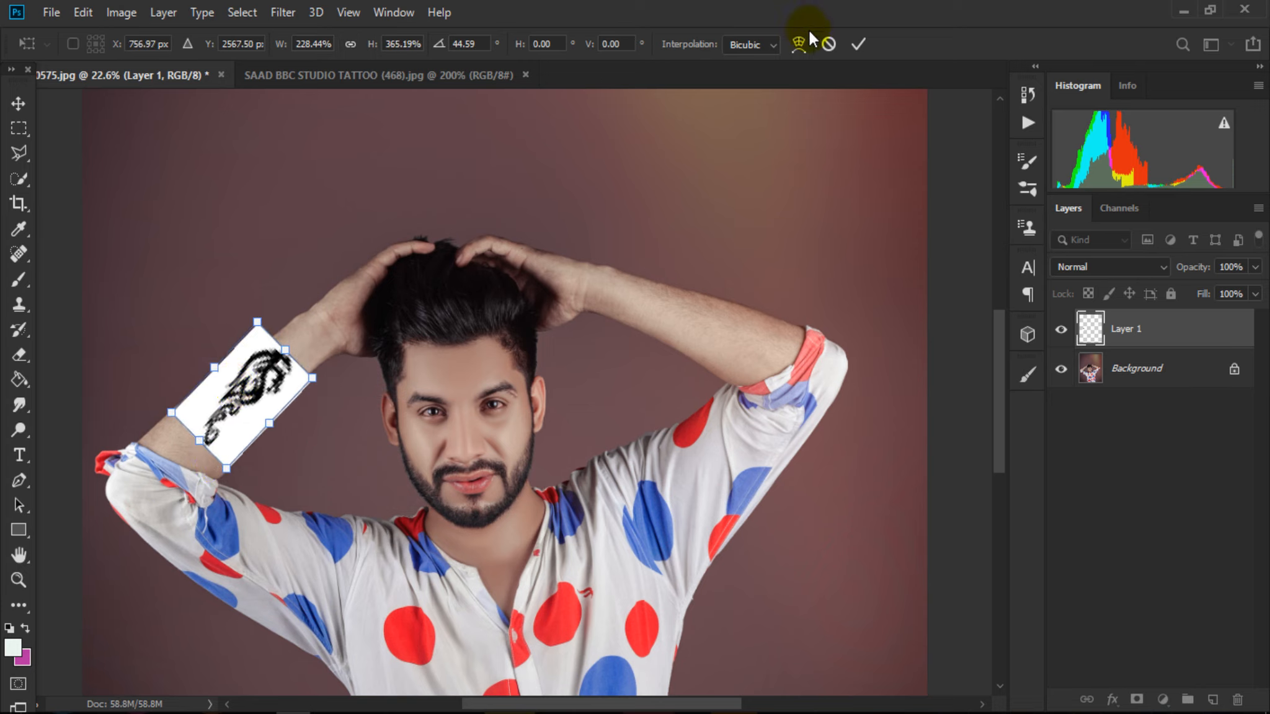
Apply the transform and set Layer 1 to Multiply at 59% opacity, shifted down the forearm.
left_click(858, 43)
left_click(1099, 266)
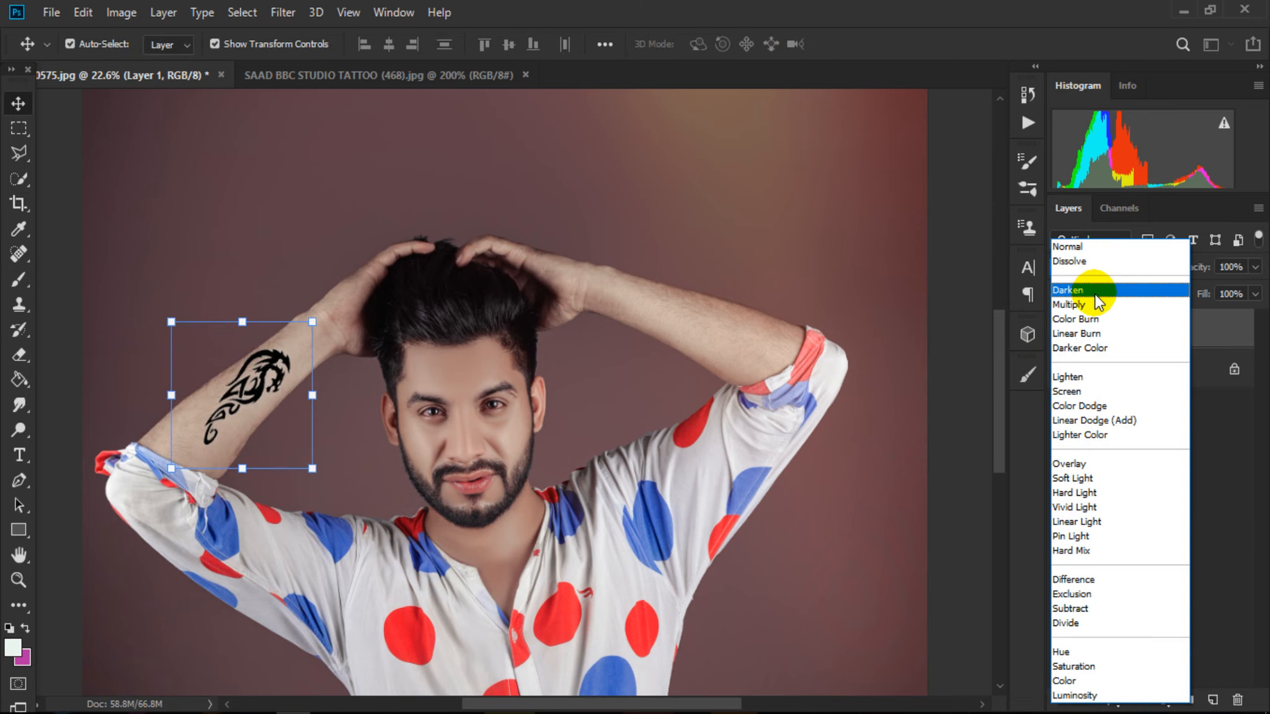
left_click(1092, 291)
left_click_drag(256, 393, 246, 407)
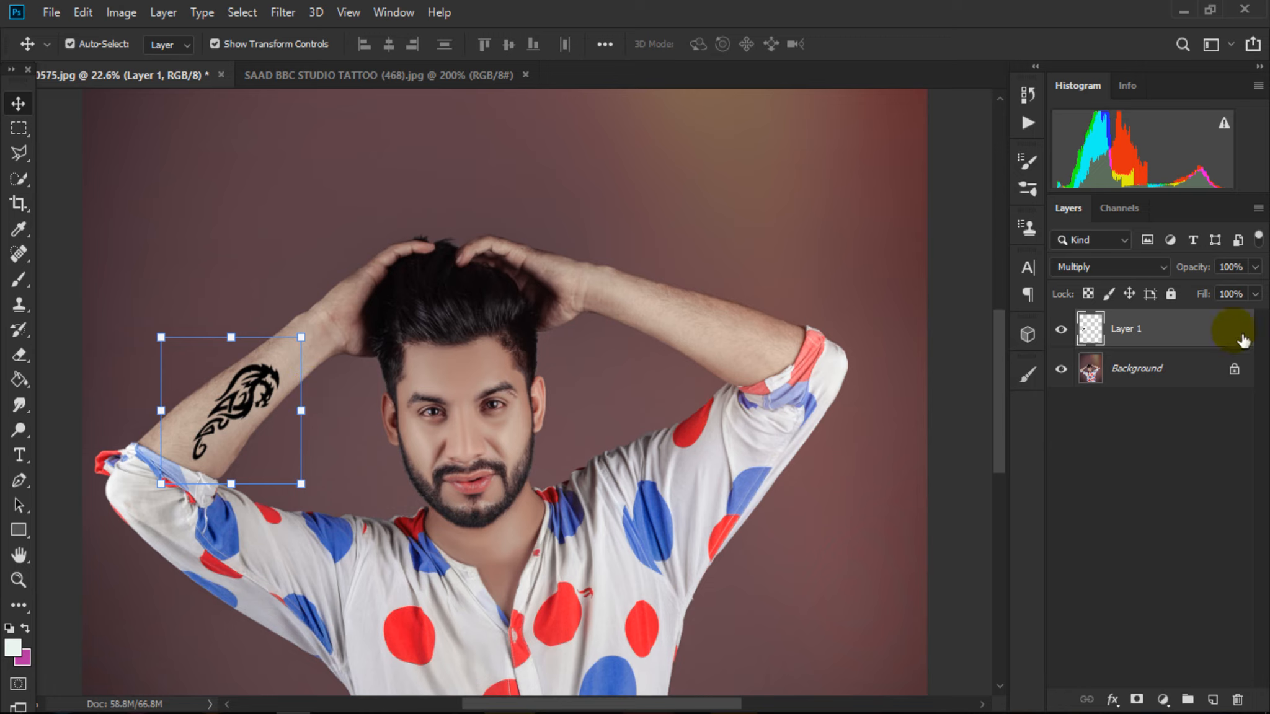
left_click_drag(1219, 287, 1214, 286)
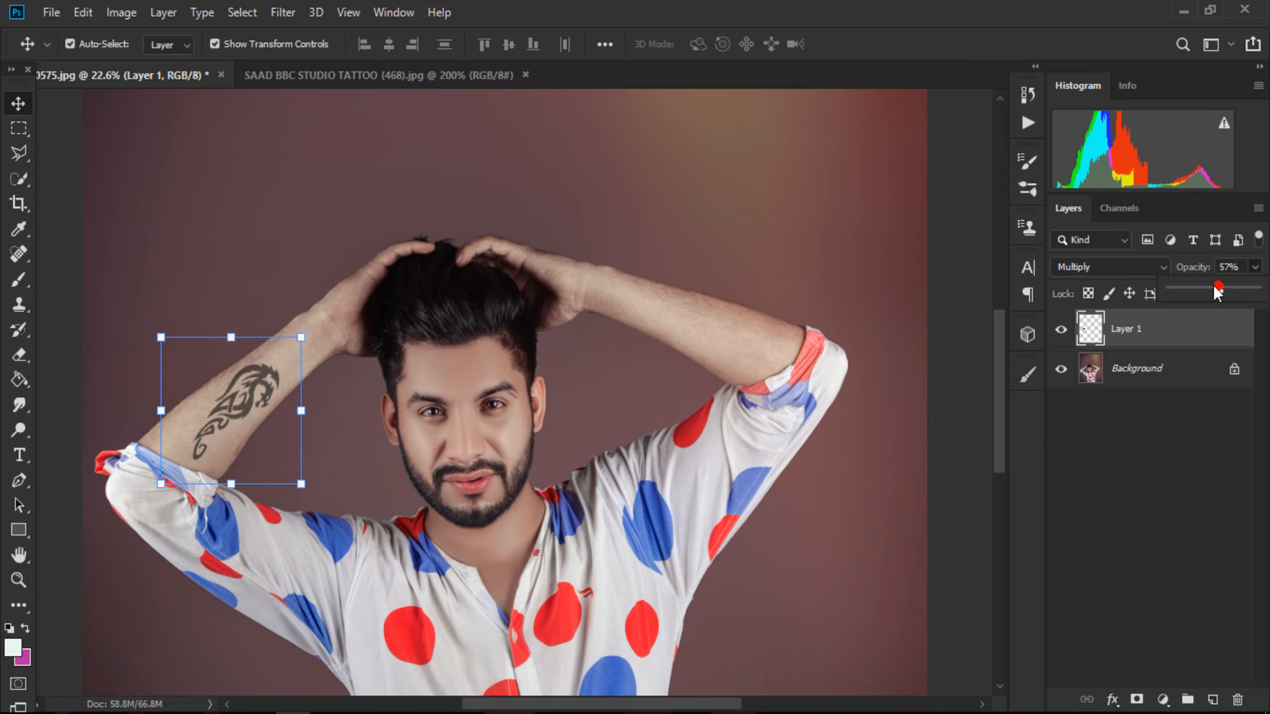
left_click(18, 581)
mouse_move(526, 431)
left_mouse_down()
mouse_move(488, 463)
mouse_move(466, 401)
mouse_move(406, 355)
left_mouse_up()
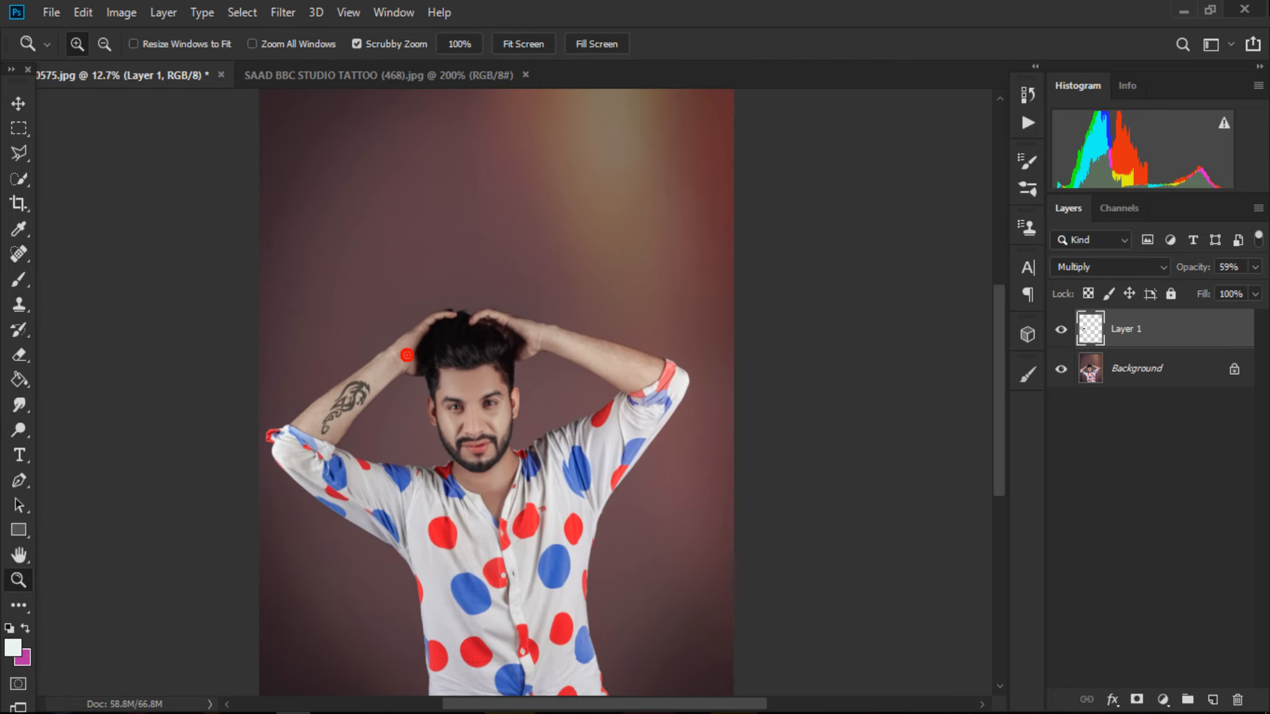
Minimize Photoshop and rearrange the tattoo archive and image icons on the desktop.
left_click(1182, 11)
left_click_drag(1237, 353, 1026, 294)
mouse_move(1139, 329)
left_mouse_down()
mouse_move(1212, 335)
mouse_move(1165, 334)
left_mouse_up()
Move the old 500 tattoos folder aside and extract the 500 tattoos archive to the default destination.
left_click_drag(1033, 321, 1090, 321)
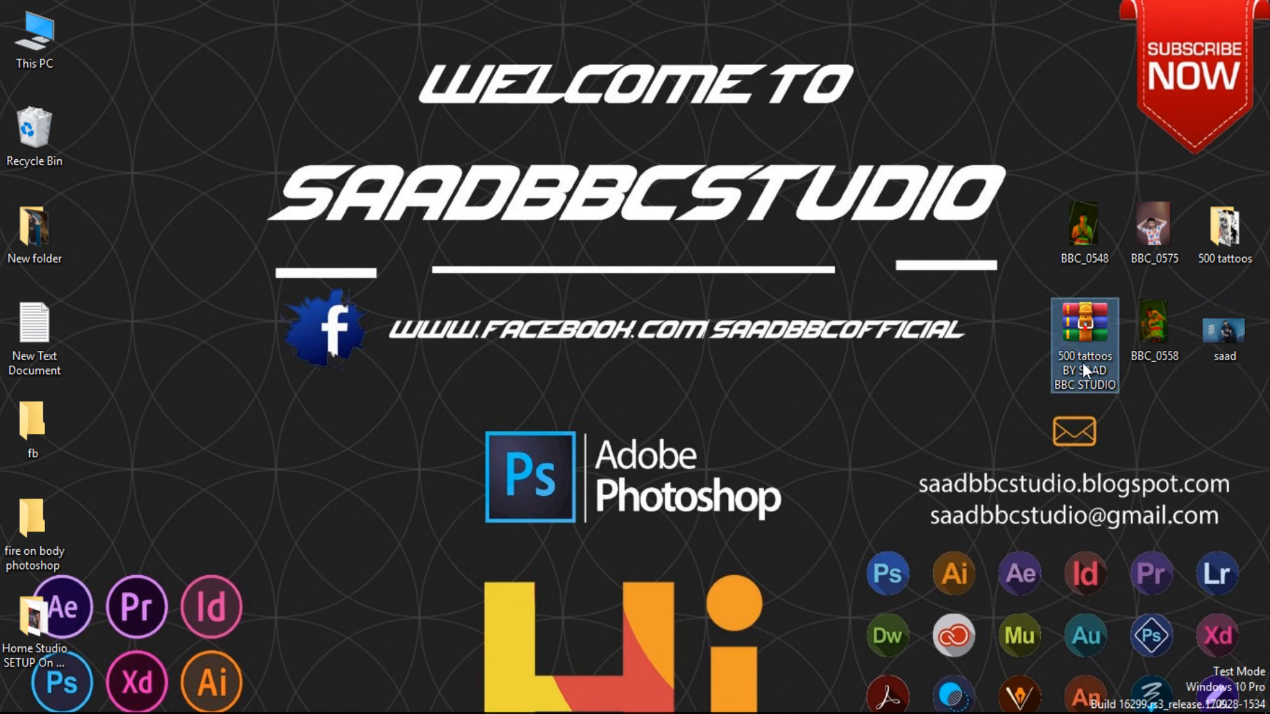
left_click_drag(1224, 230, 1224, 332)
left_click(1072, 326)
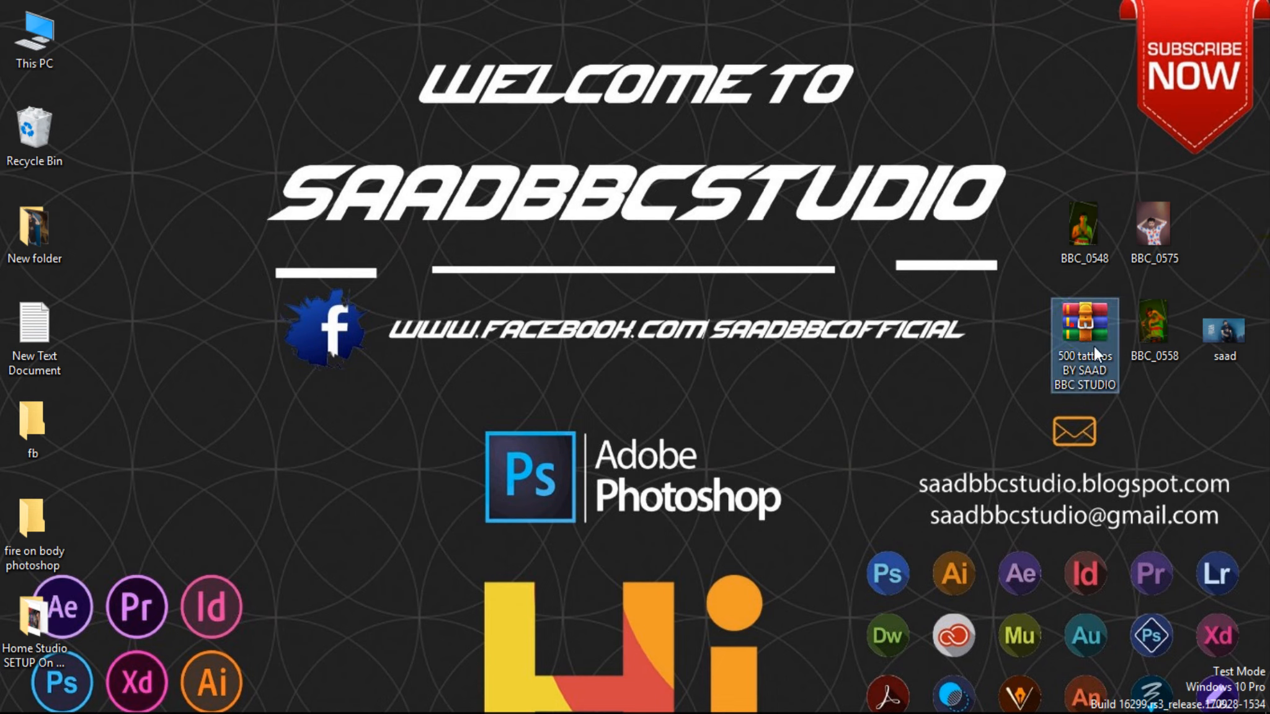
right_click(1087, 321)
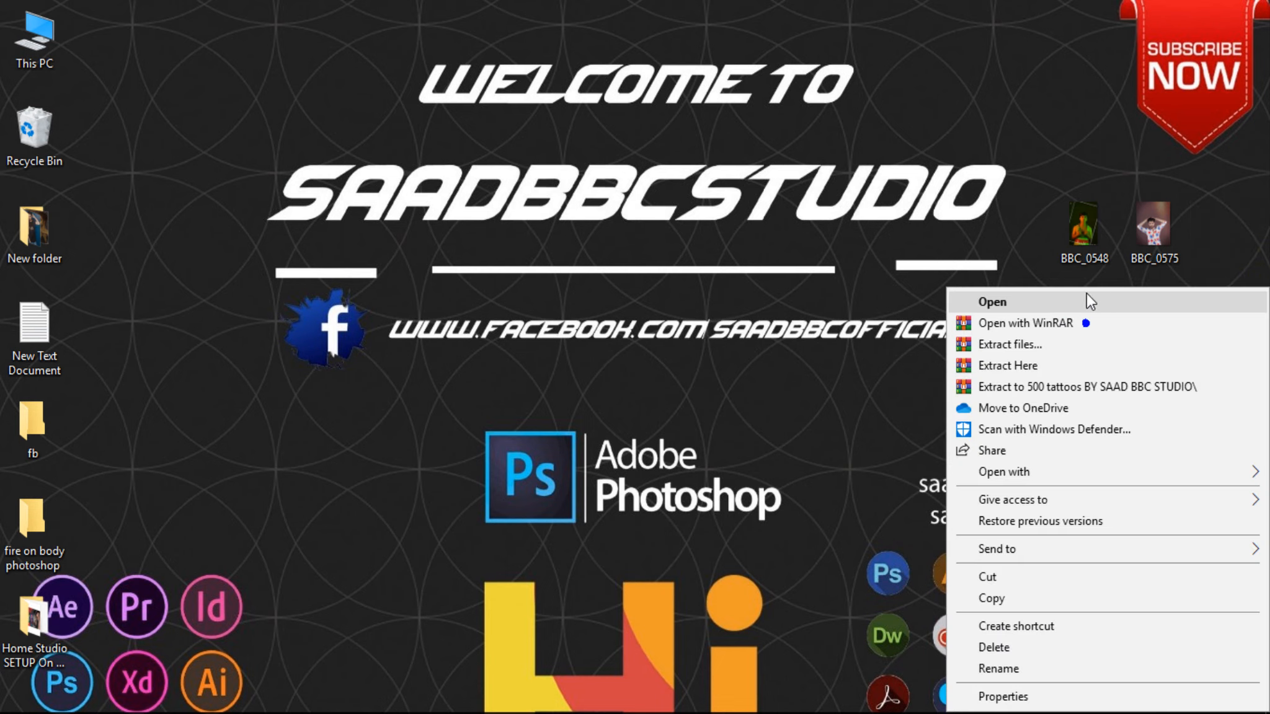
left_click(1004, 347)
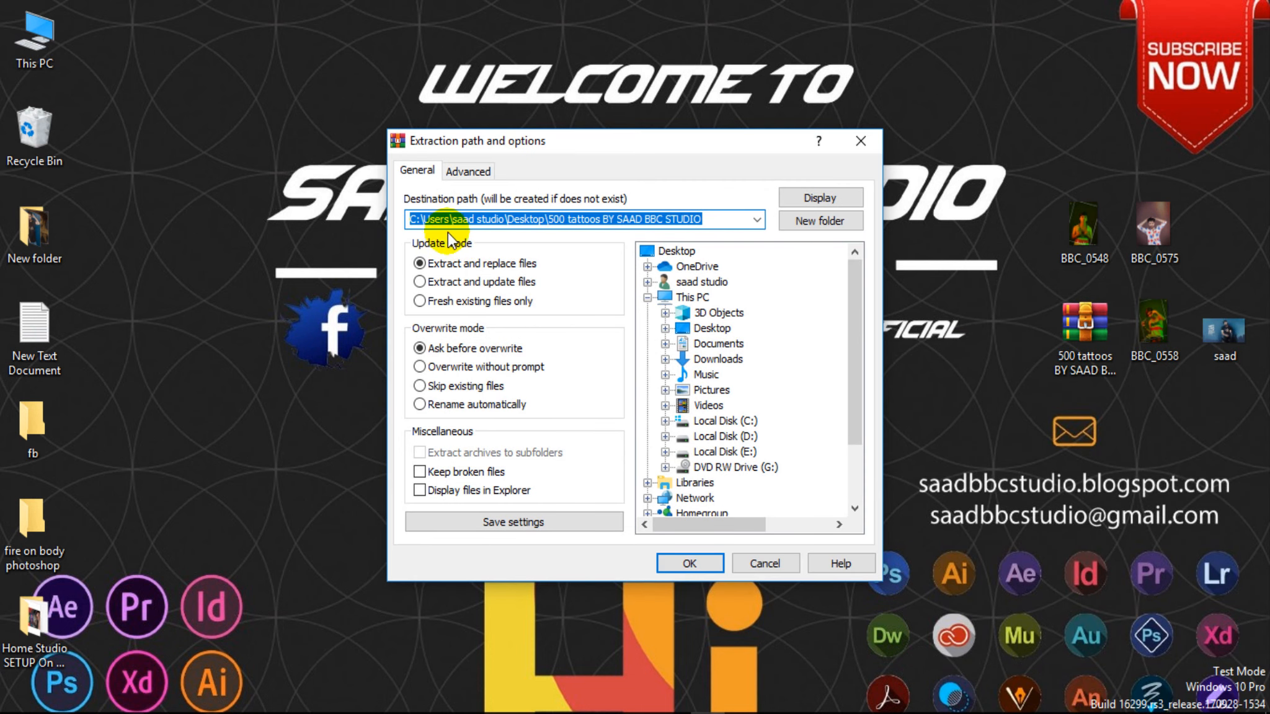
left_click(703, 564)
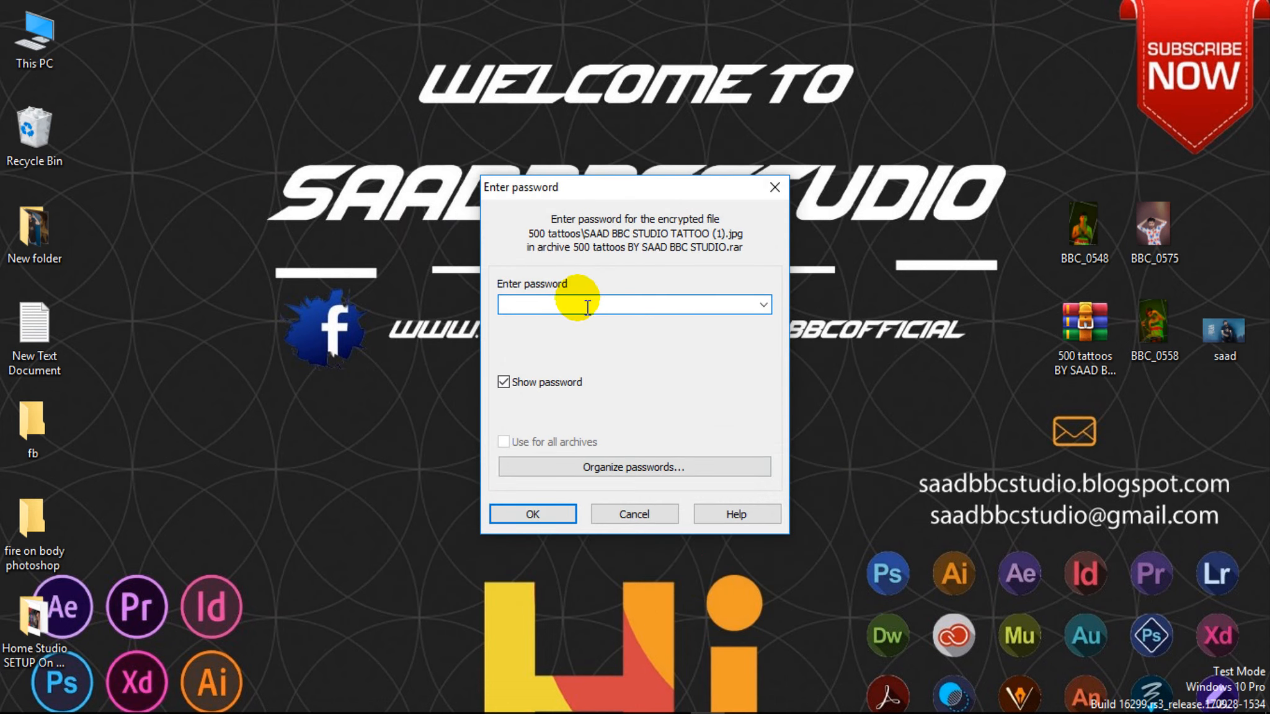
Check the tattoo archive's properties, then enter the archive password in WinRAR's prompt.
right_click(1087, 321)
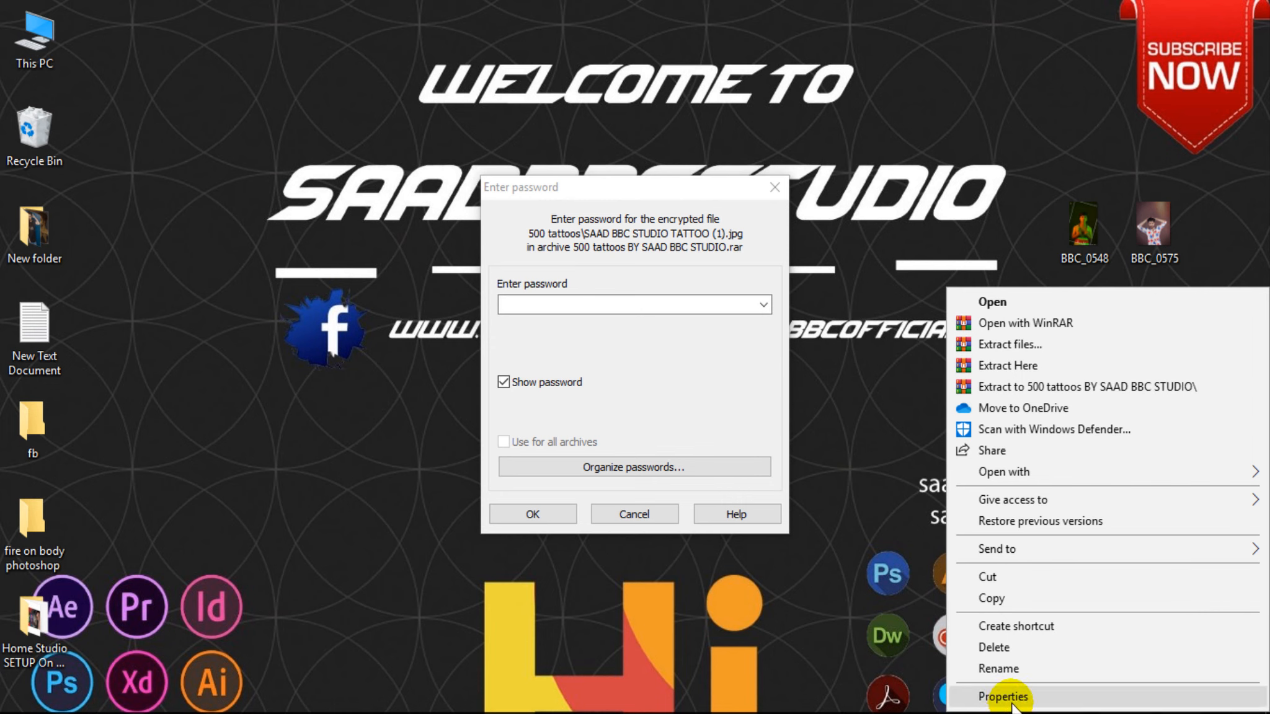
left_click(1010, 698)
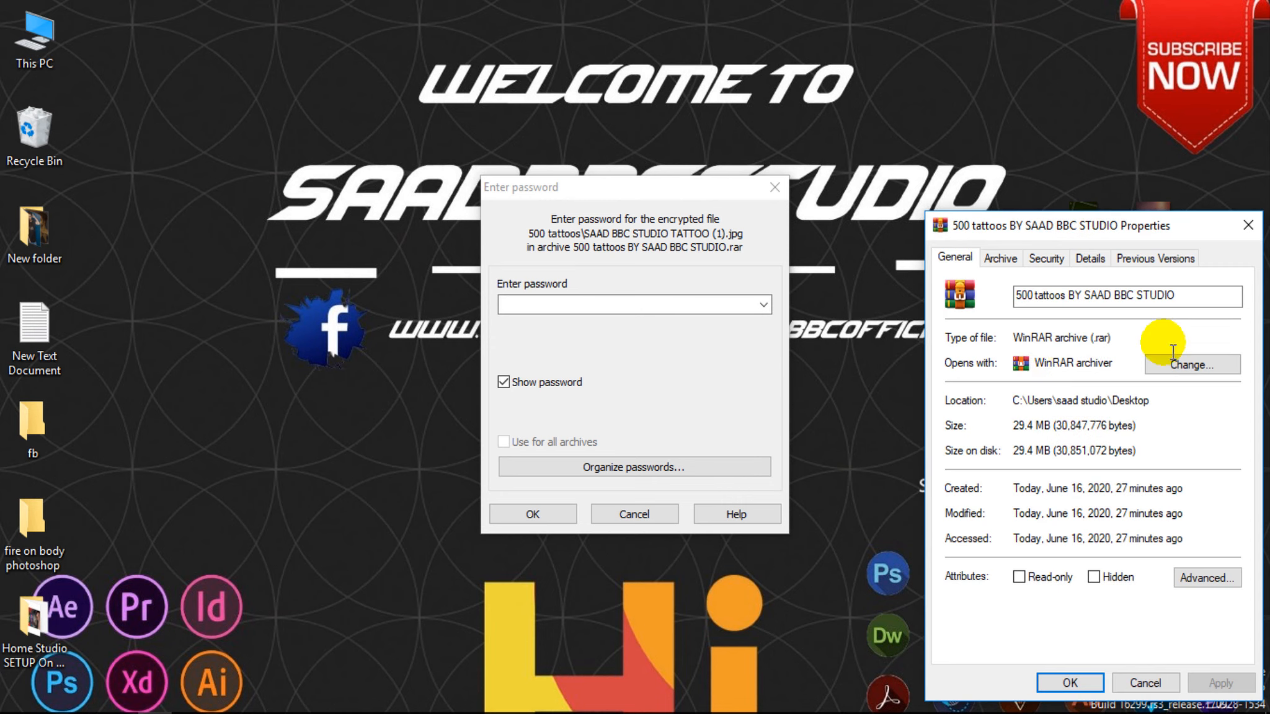
left_click(1247, 226)
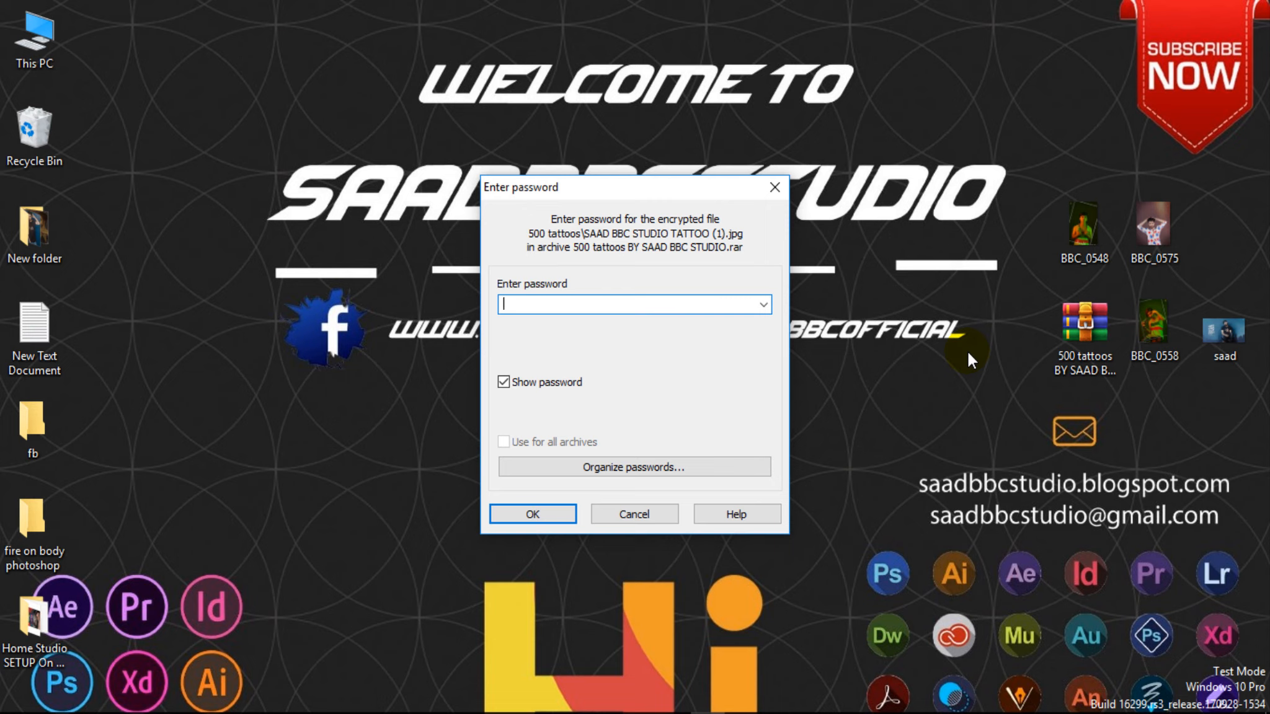
left_click(659, 305)
Create a new blank text document on the desktop with its default name.
left_click(291, 395)
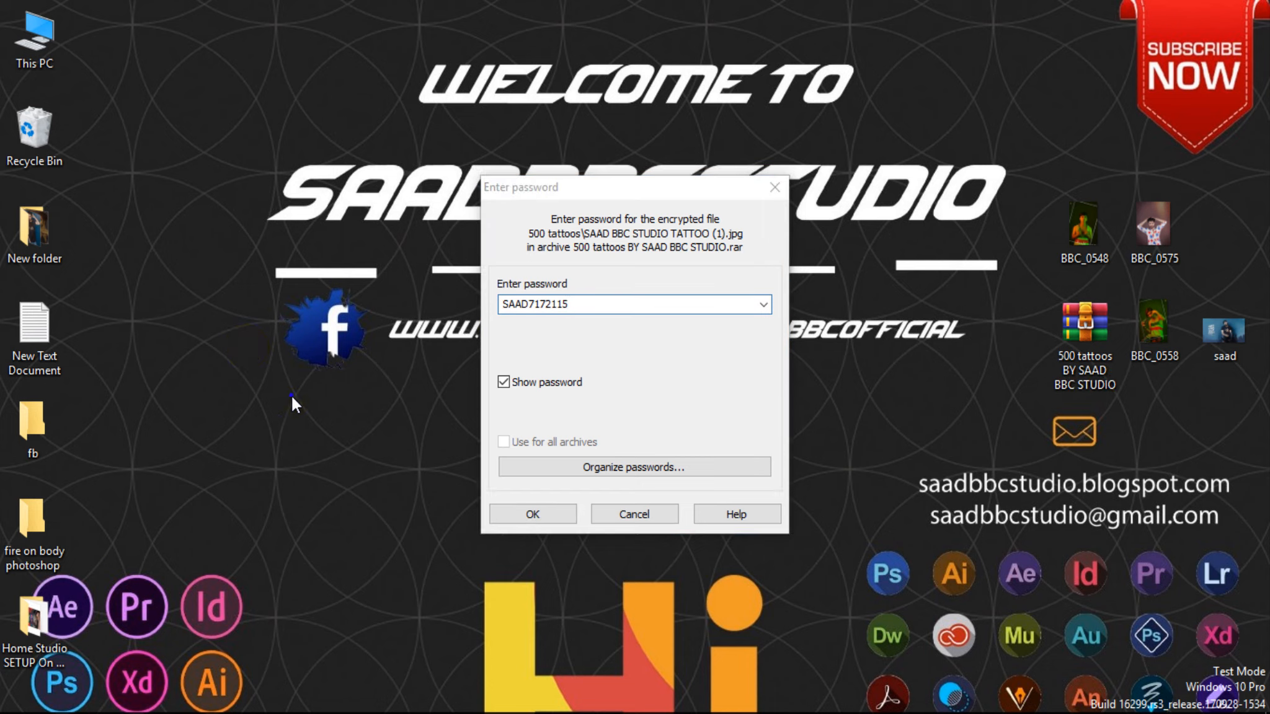
right_click(292, 396)
mouse_move(373, 597)
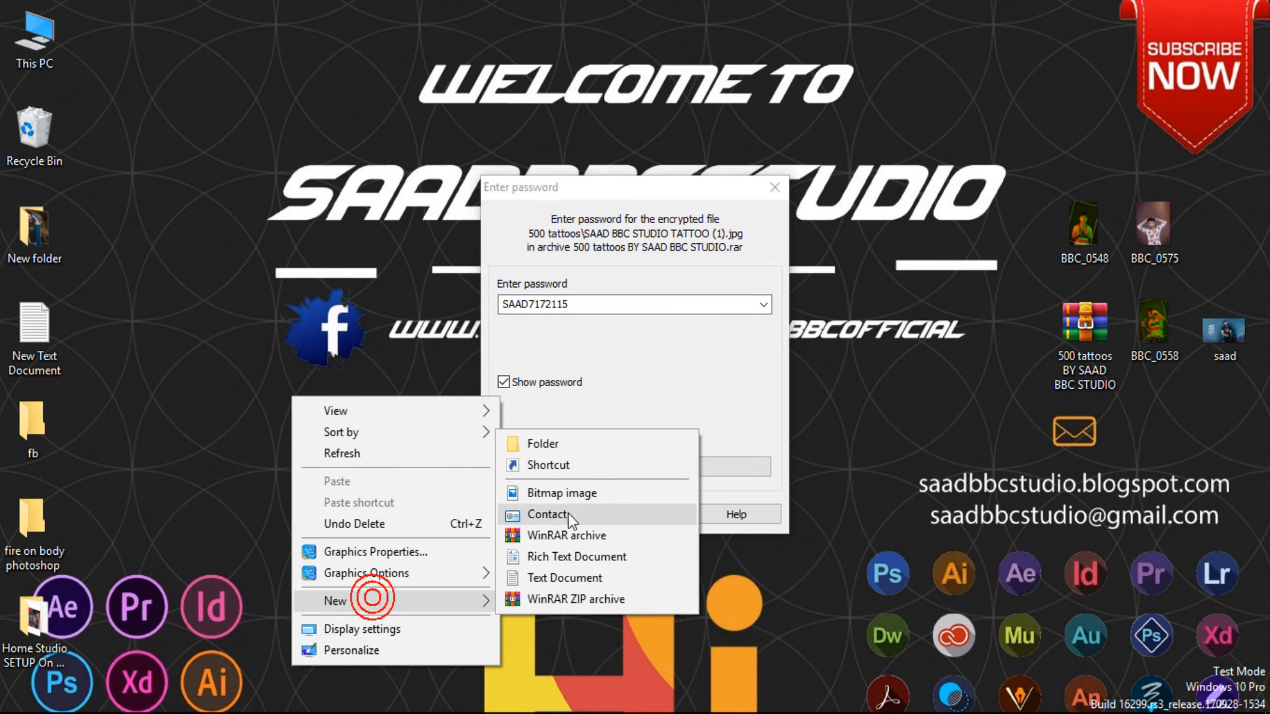
left_click(555, 577)
left_click(310, 423)
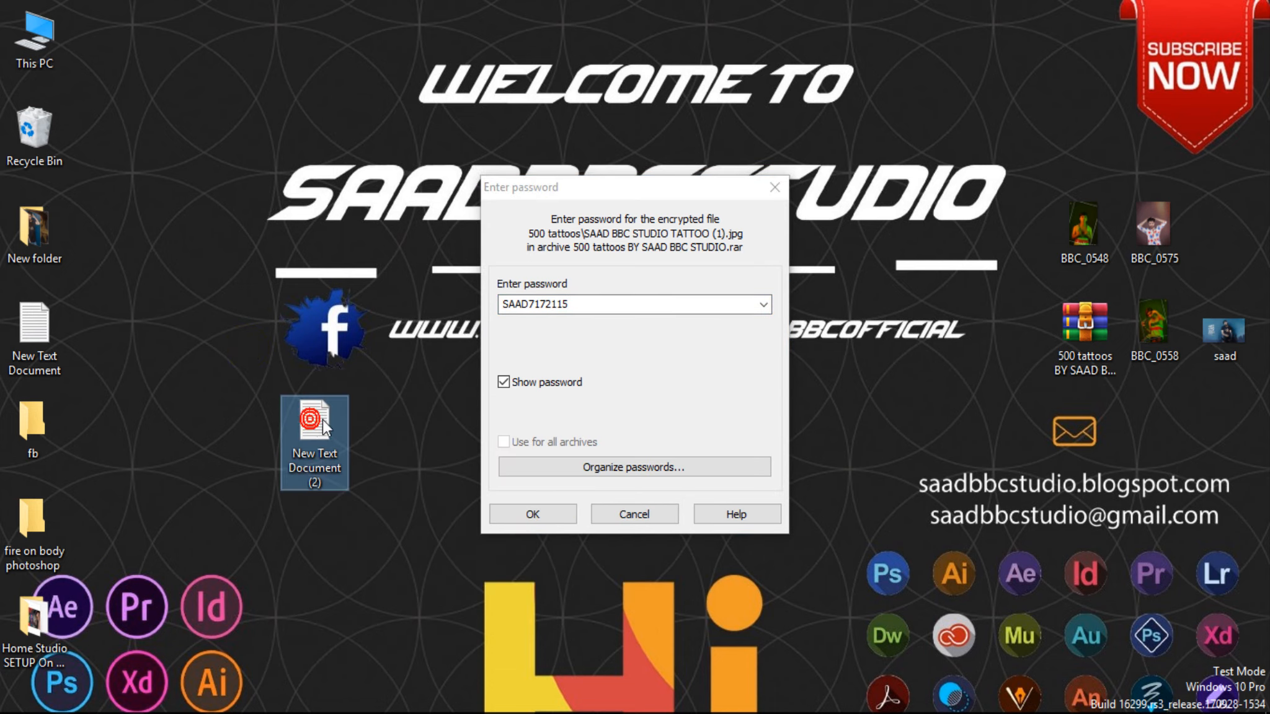
Note the zip file password in New Text Document (2), close it unsaved, and confirm extraction.
double_click(323, 426)
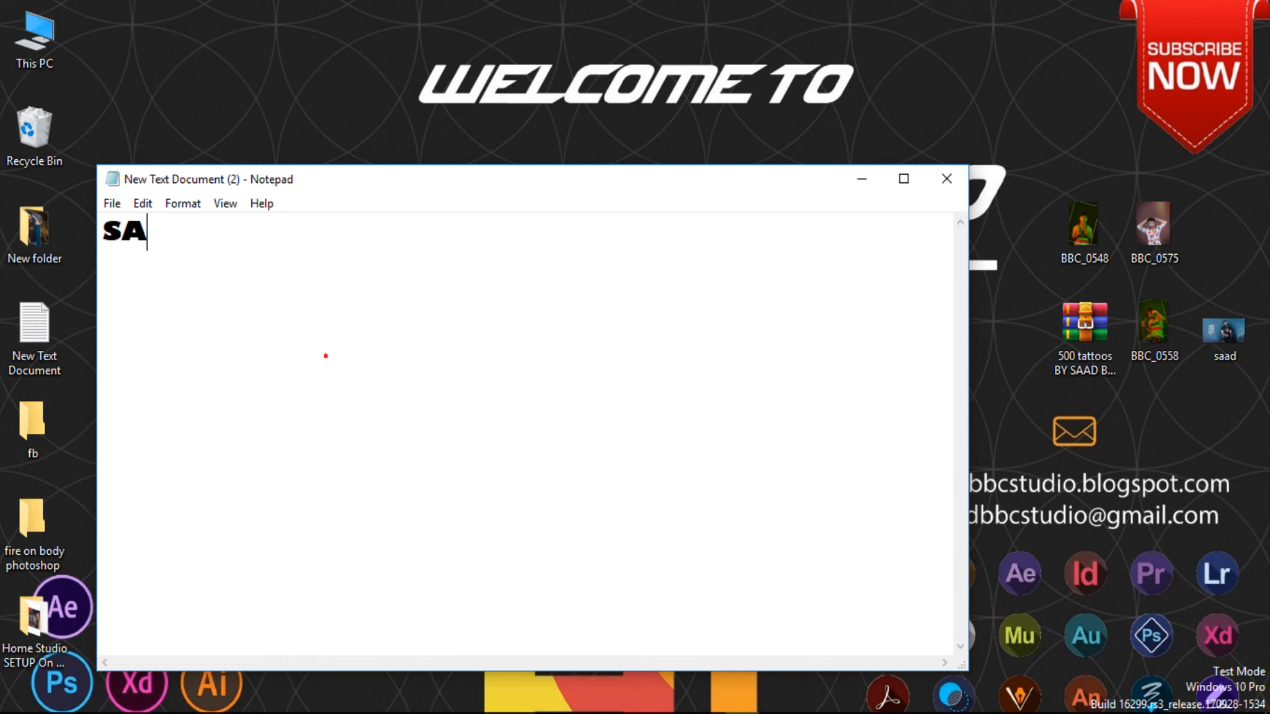
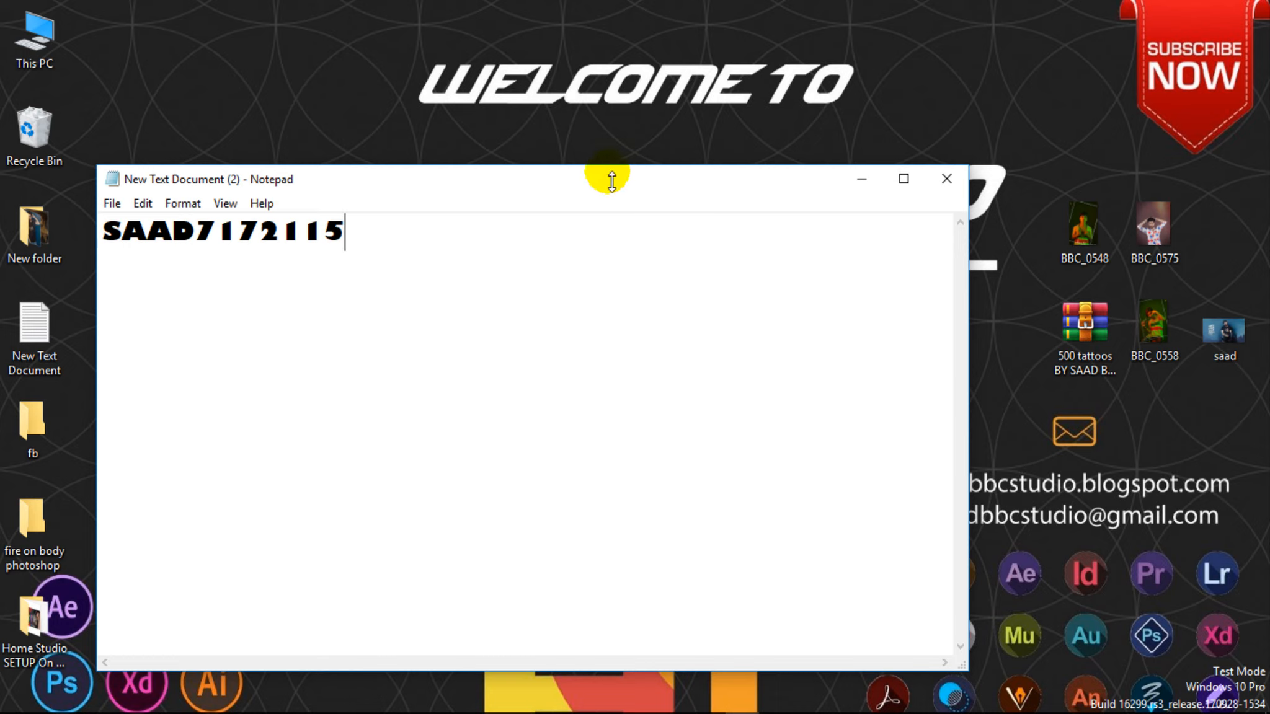
type(" zi")
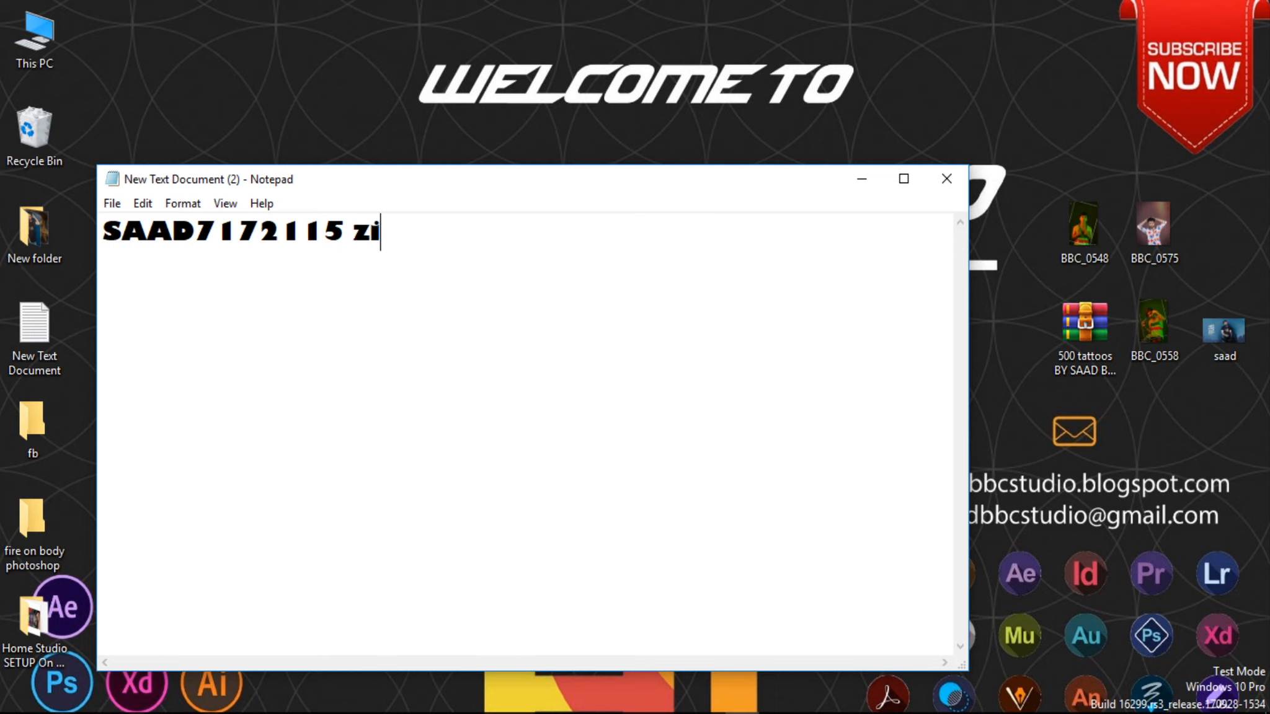
type("p file pas")
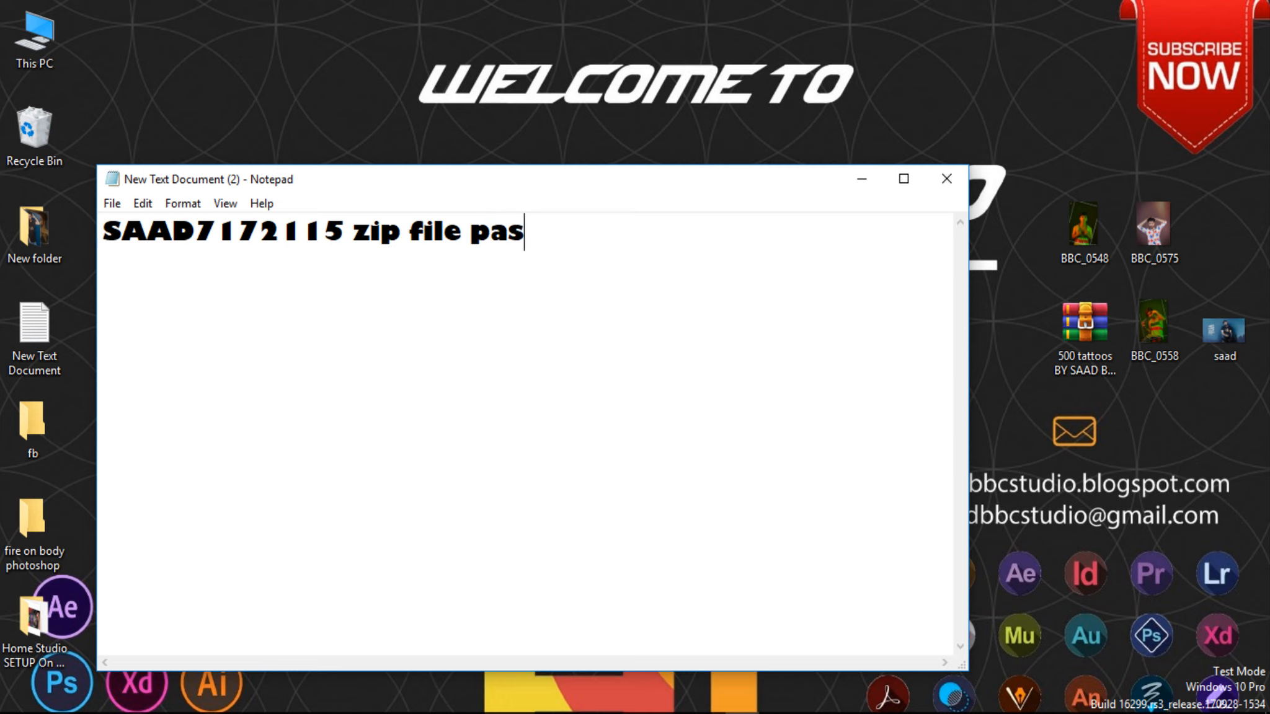
type("sword")
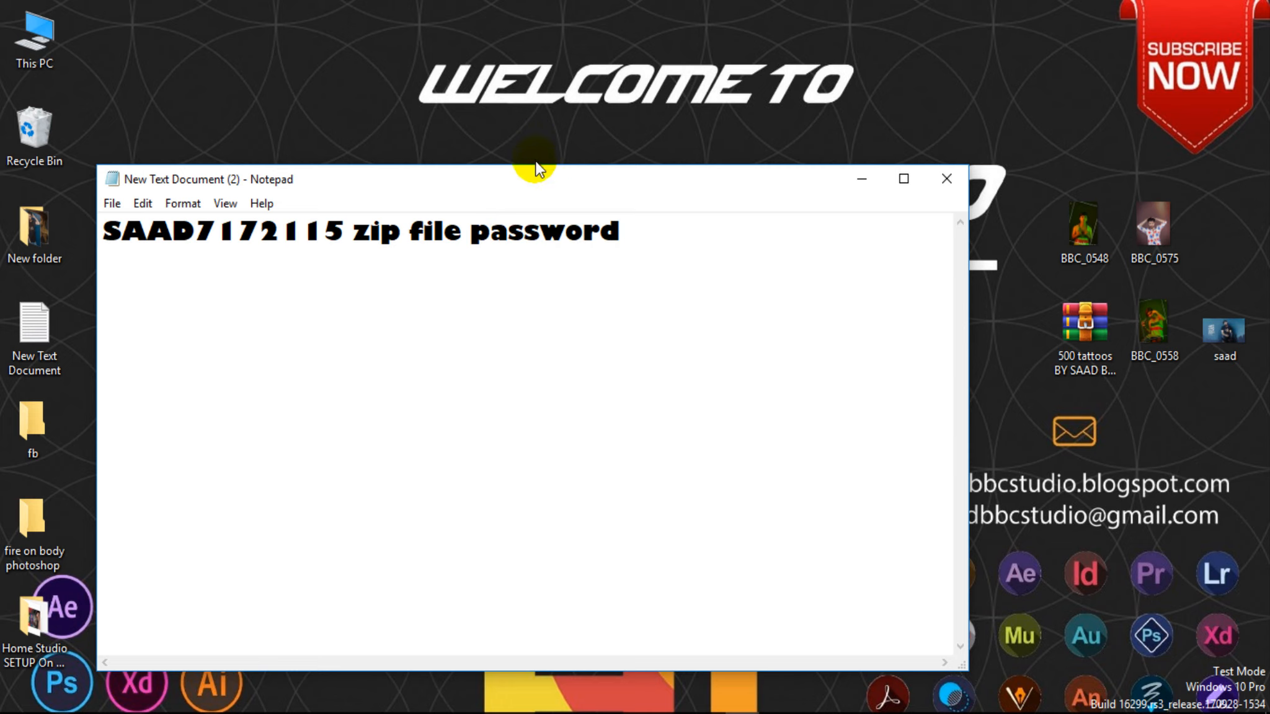
left_click_drag(465, 176, 568, 337)
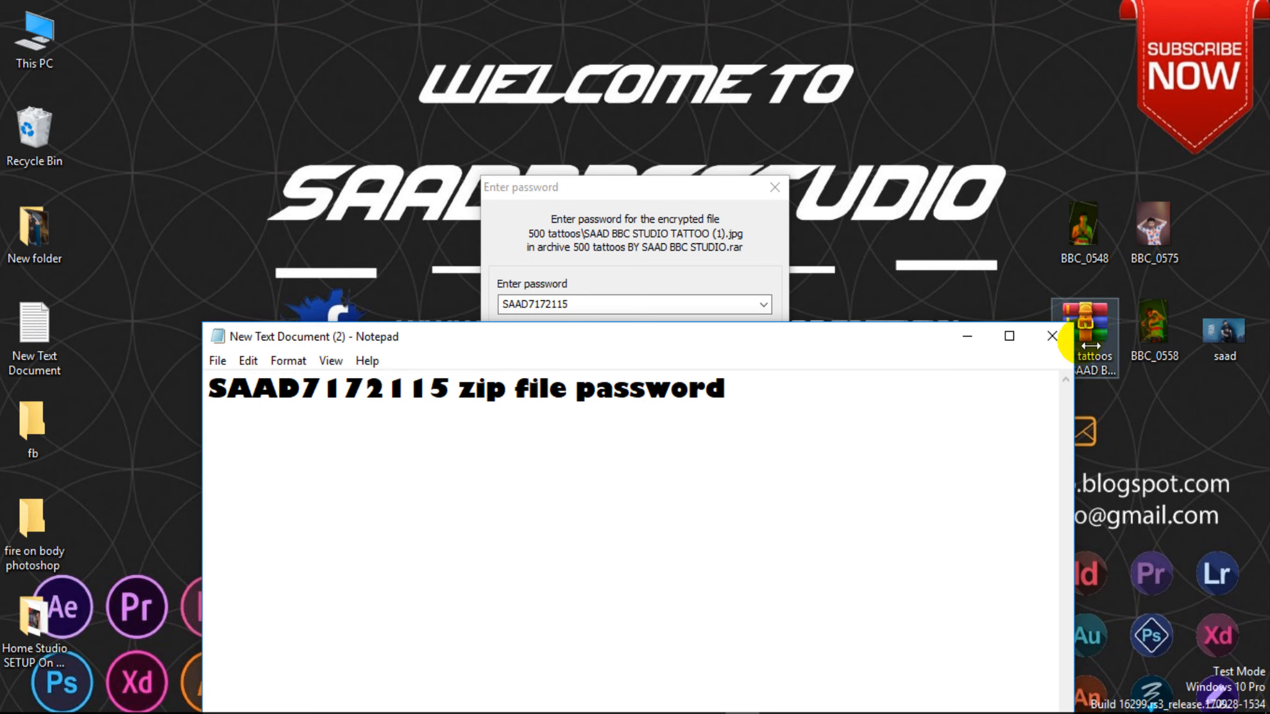
left_click(1052, 335)
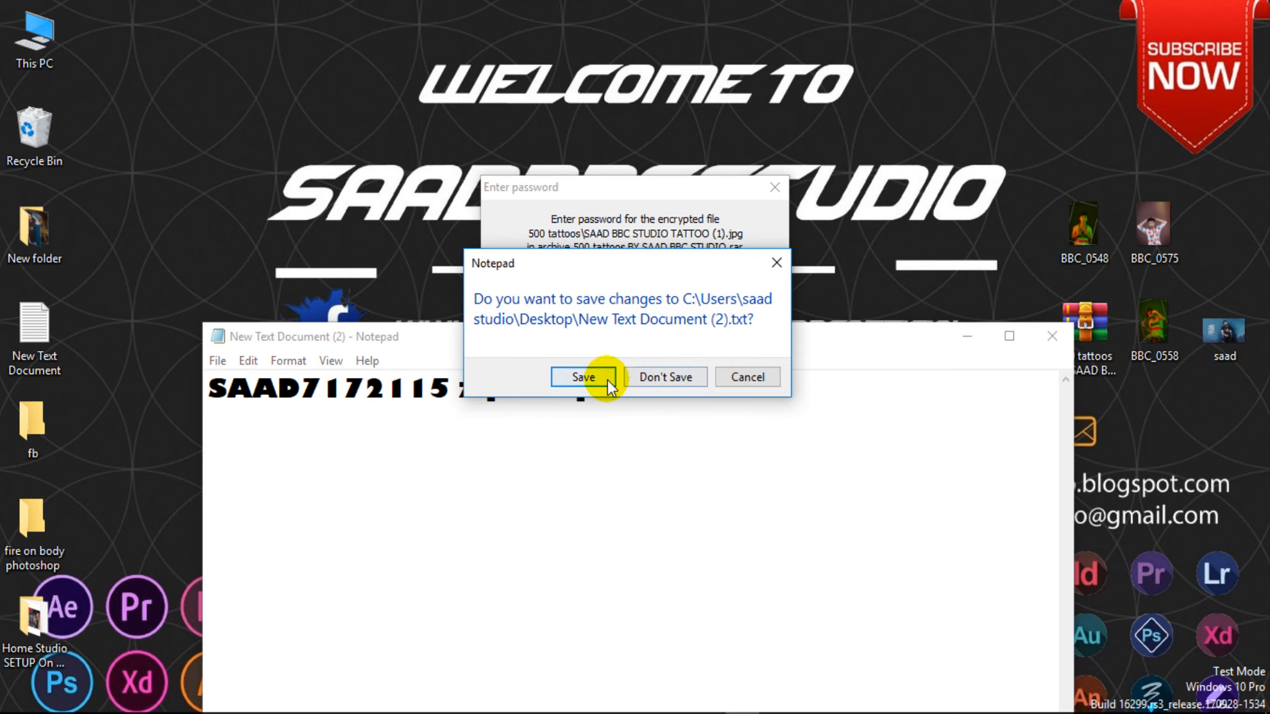
left_click(651, 377)
left_click(560, 512)
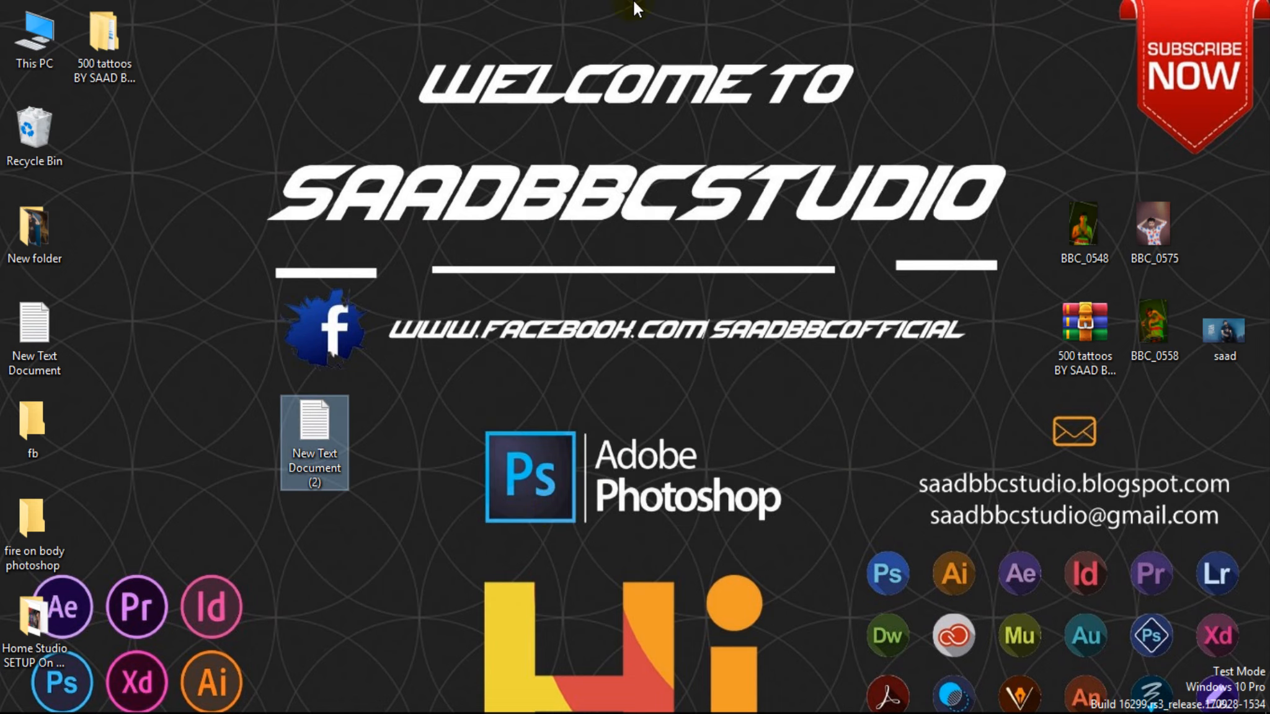
Place the extracted '500 tattoos BY SAAD BBC STUDIO' folder beside the archive and browse its tattoo images.
left_click_drag(102, 36, 944, 341)
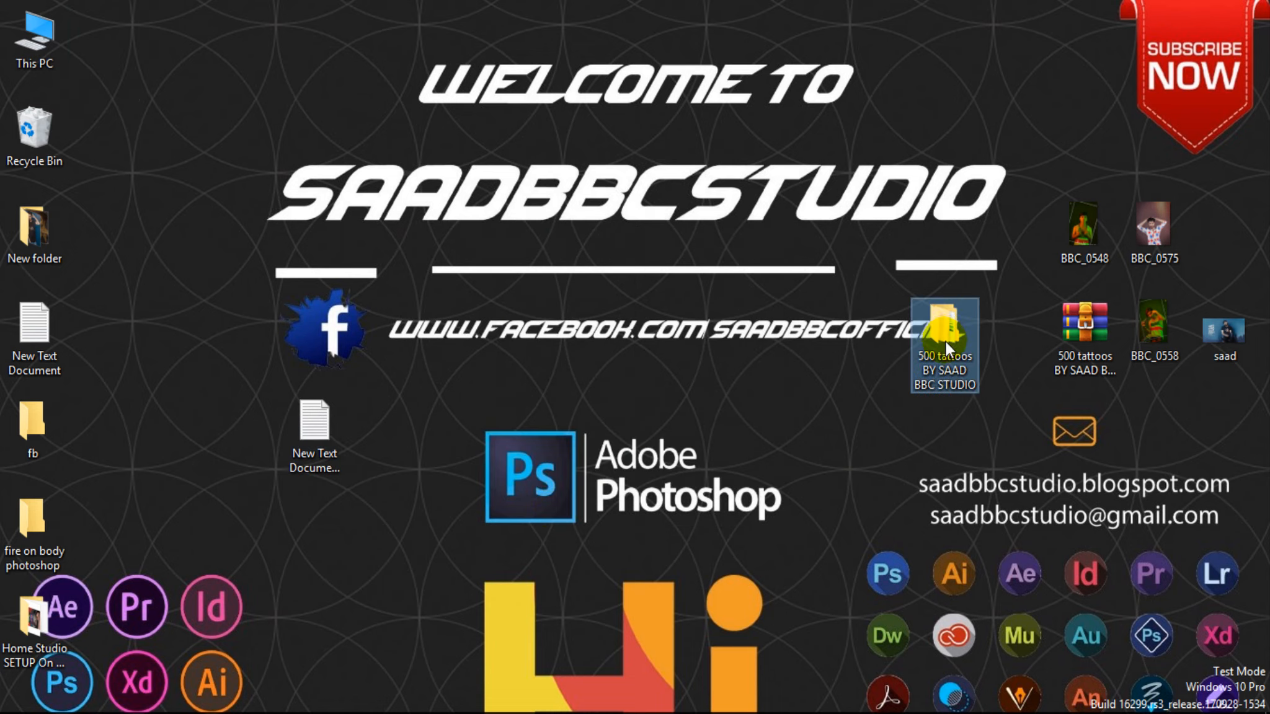
double_click(944, 334)
double_click(437, 125)
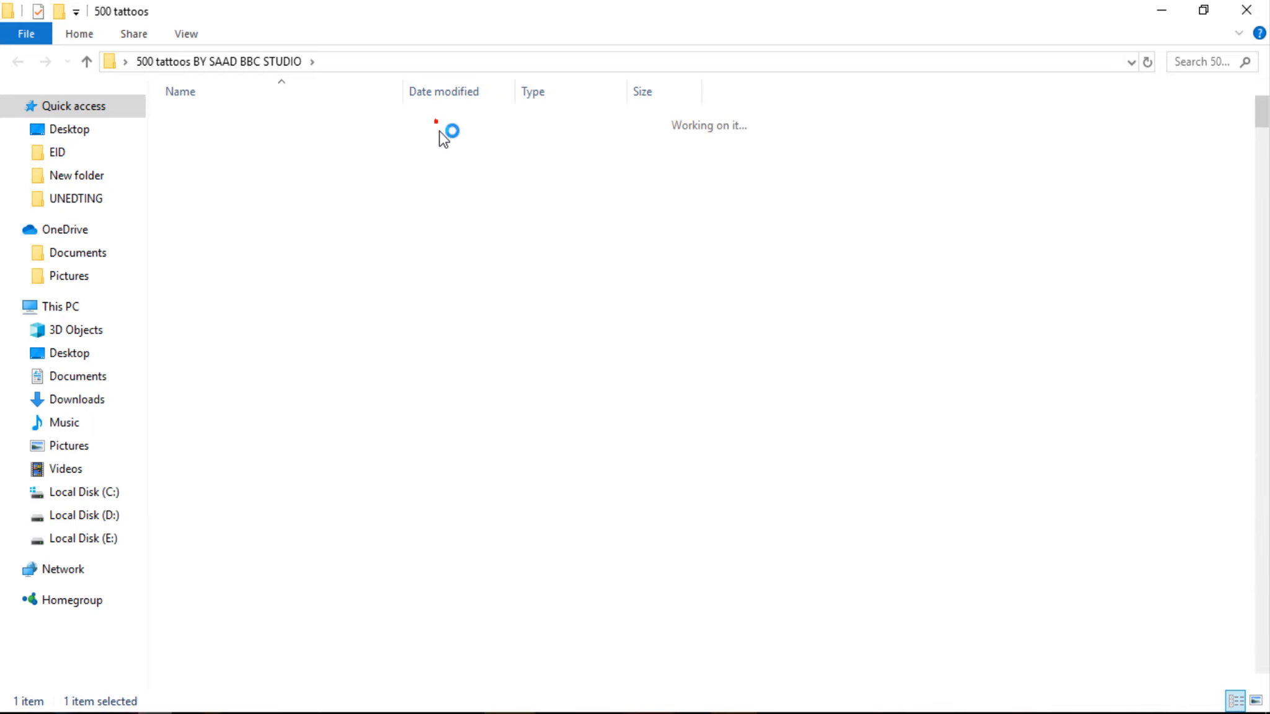
scroll(805, 320, "down", 20)
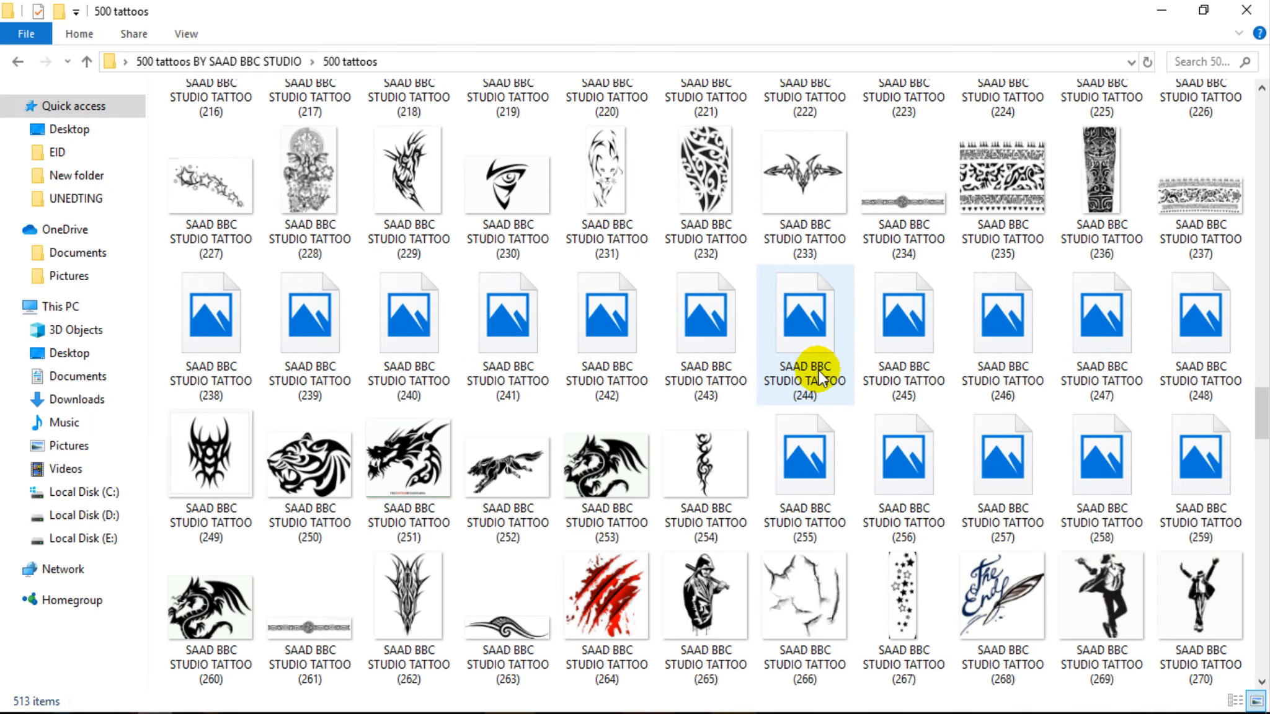
scroll(820, 375, "down", 9)
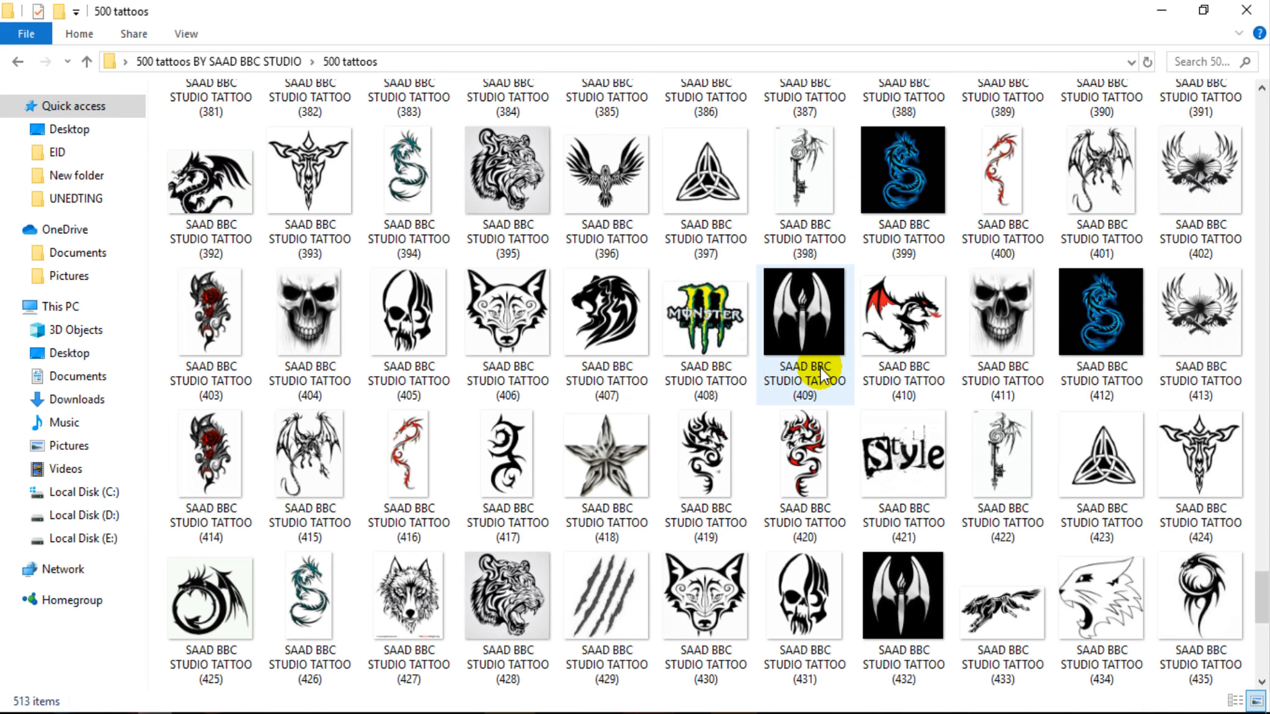
scroll(819, 375, "down", 5)
scroll(899, 459, "up", 7)
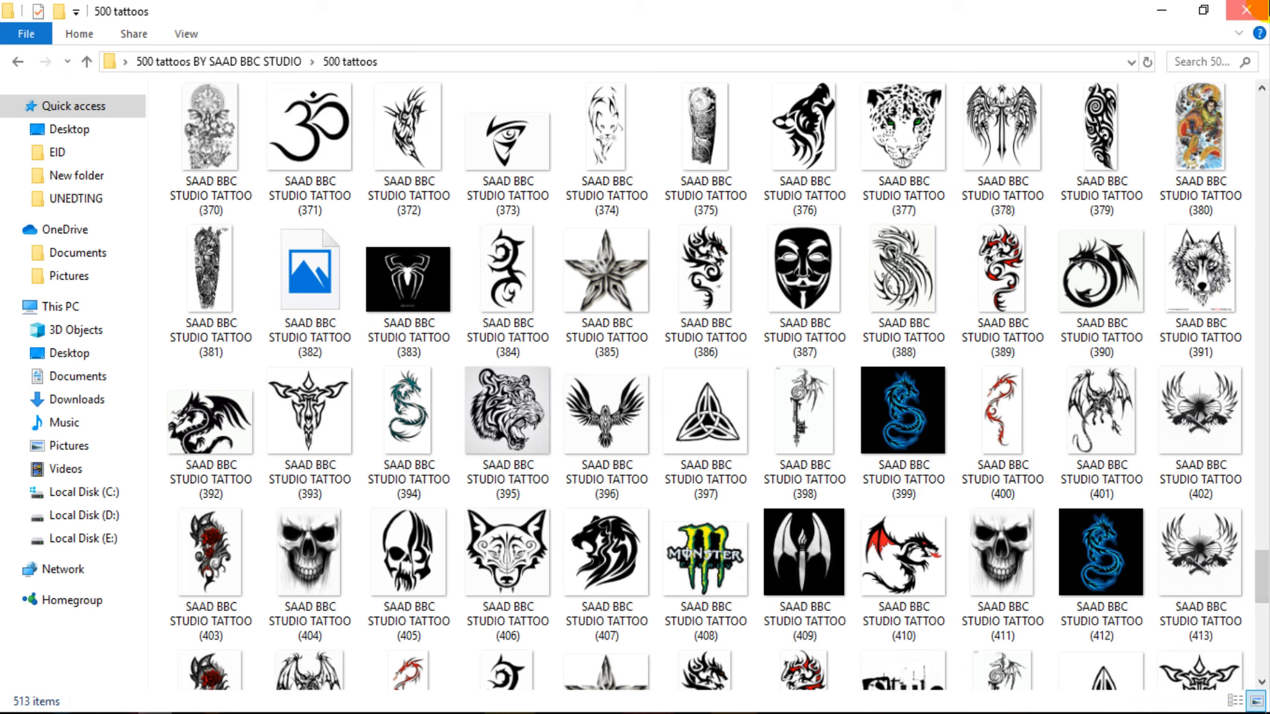
left_click(1246, 10)
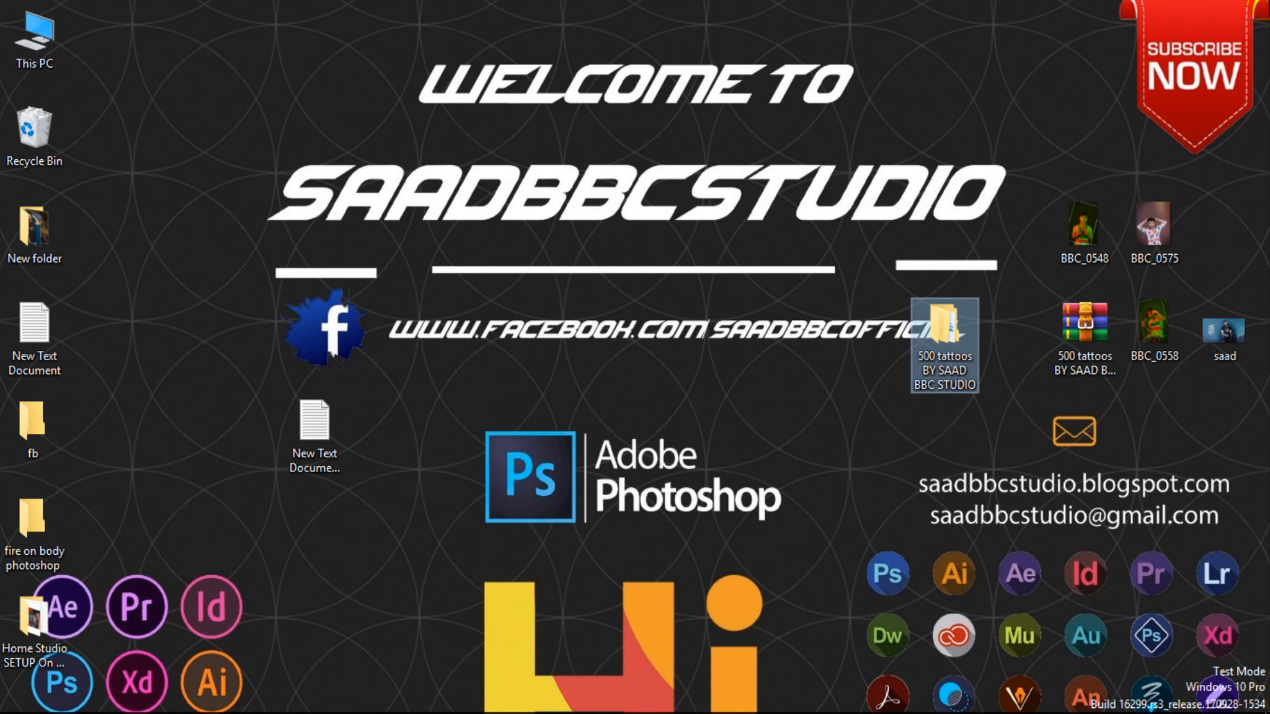